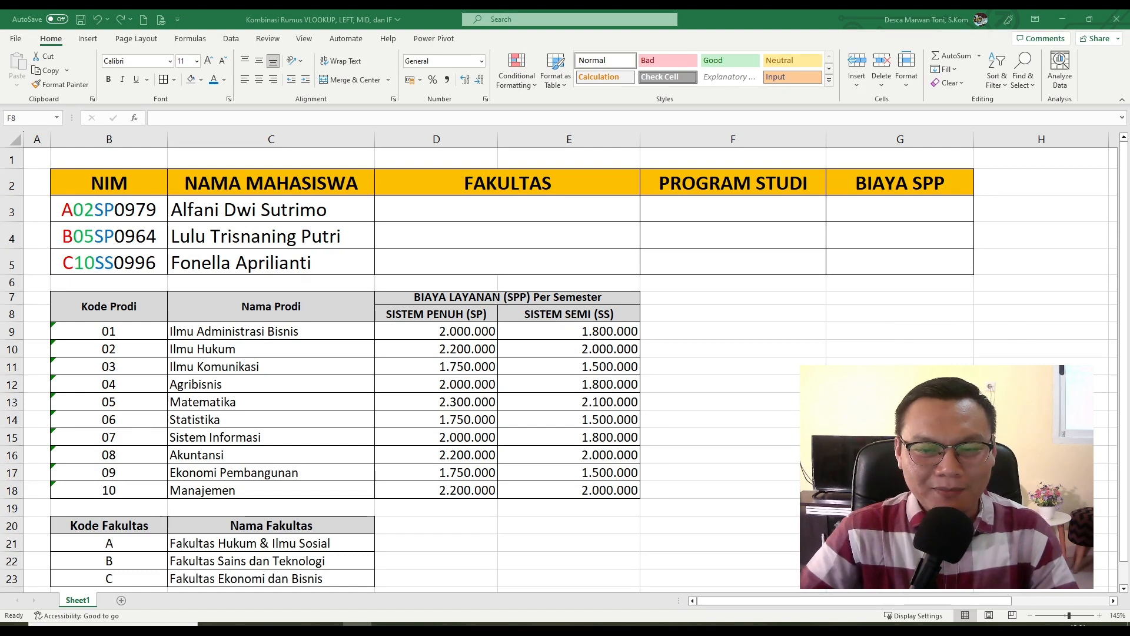
- Examine the student table's headings, the empty FAKULTAS, PROGRAM STUDI and BIAYA SPP cells, and the first NIM code
{"action": "left_click", "coordinate": [811, 353]}
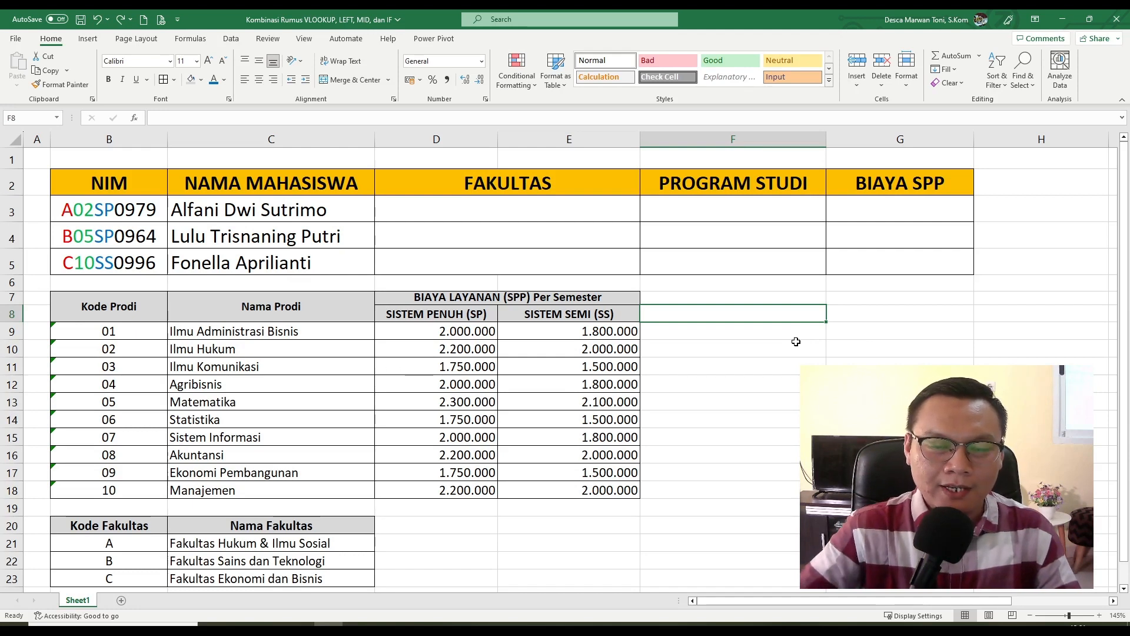
{"action": "left_click", "coordinate": [130, 190]}
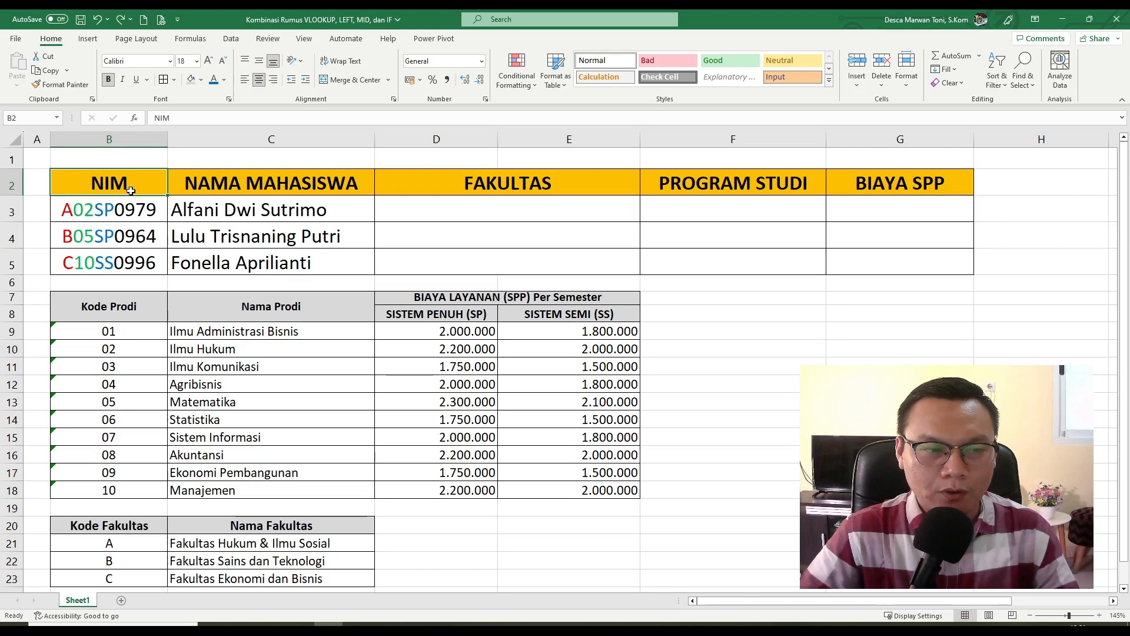
{"action": "left_click", "coordinate": [235, 192]}
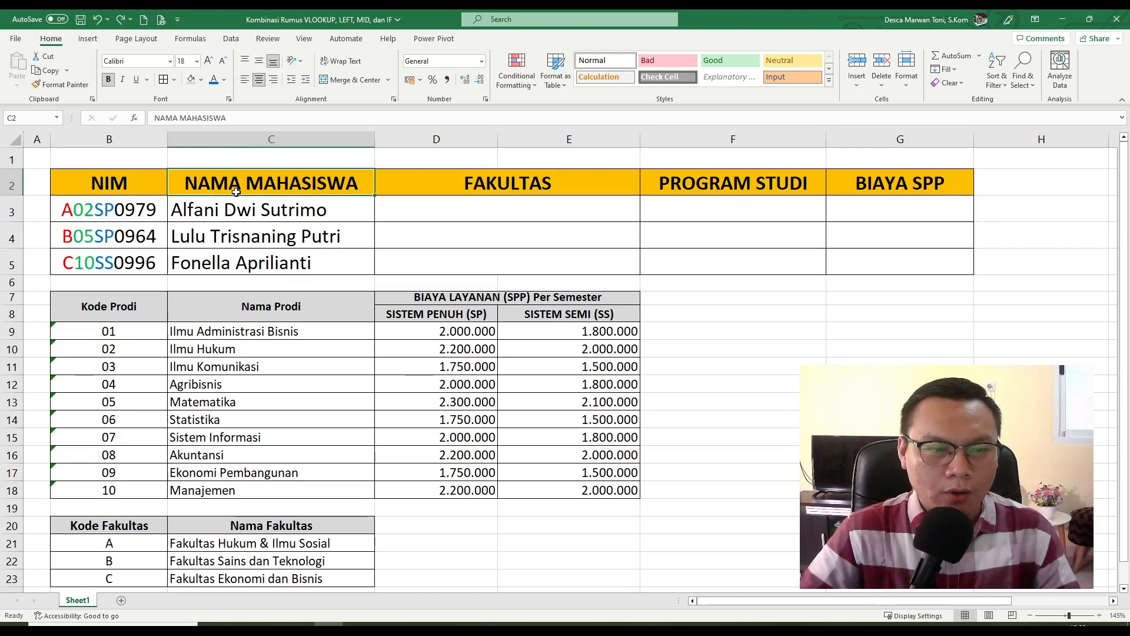
{"action": "left_click", "coordinate": [500, 194]}
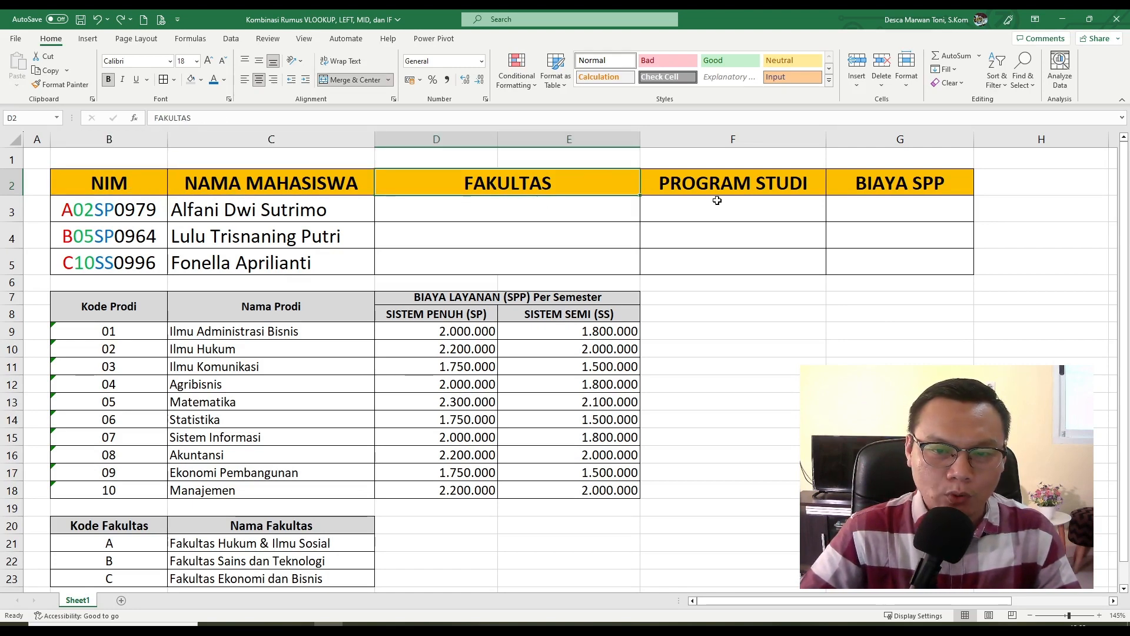
{"action": "left_click", "coordinate": [717, 199]}
{"action": "left_click", "coordinate": [885, 189]}
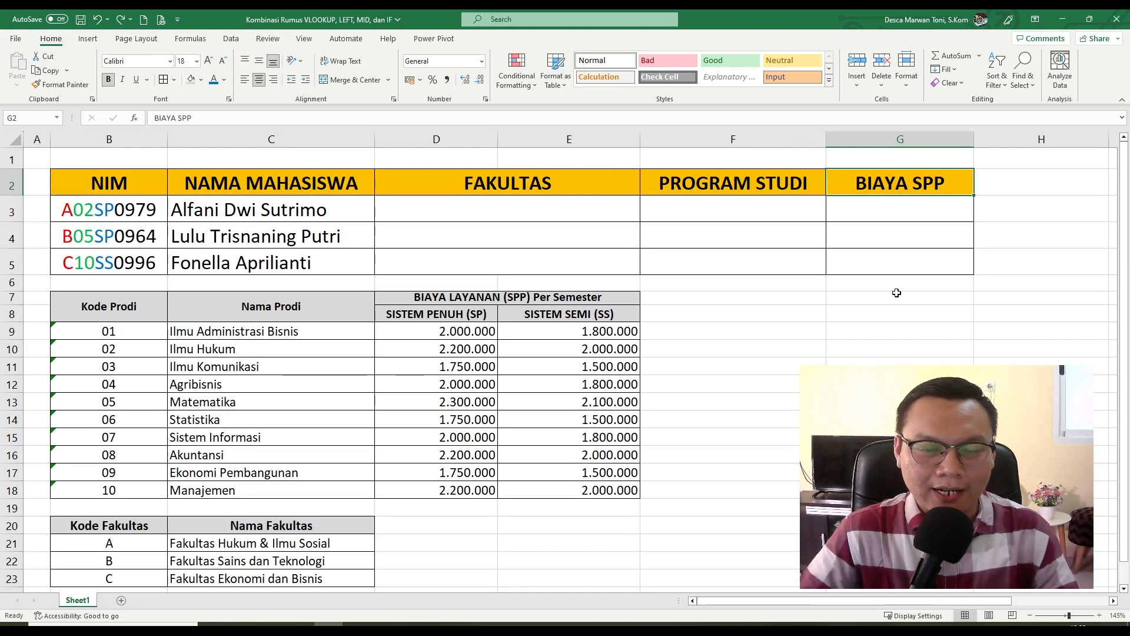
{"action": "left_click", "coordinate": [894, 317]}
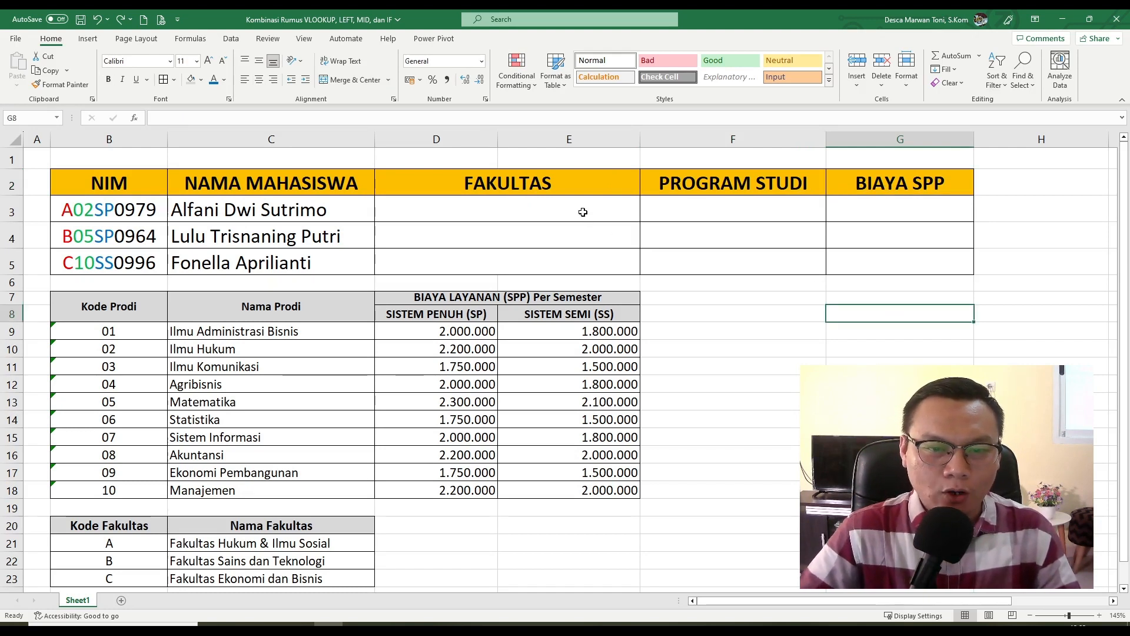
{"action": "left_click_drag", "start_coordinate": [585, 216], "coordinate": [588, 262]}
{"action": "left_click_drag", "start_coordinate": [714, 209], "coordinate": [721, 244]}
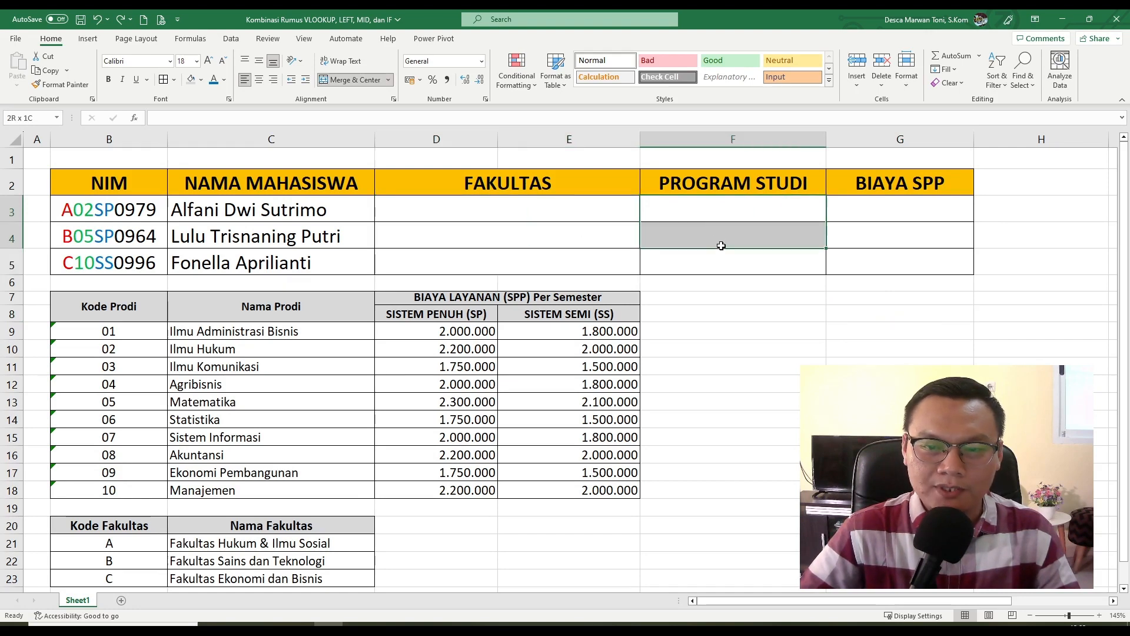
{"action": "left_click_drag", "start_coordinate": [879, 210], "coordinate": [888, 258]}
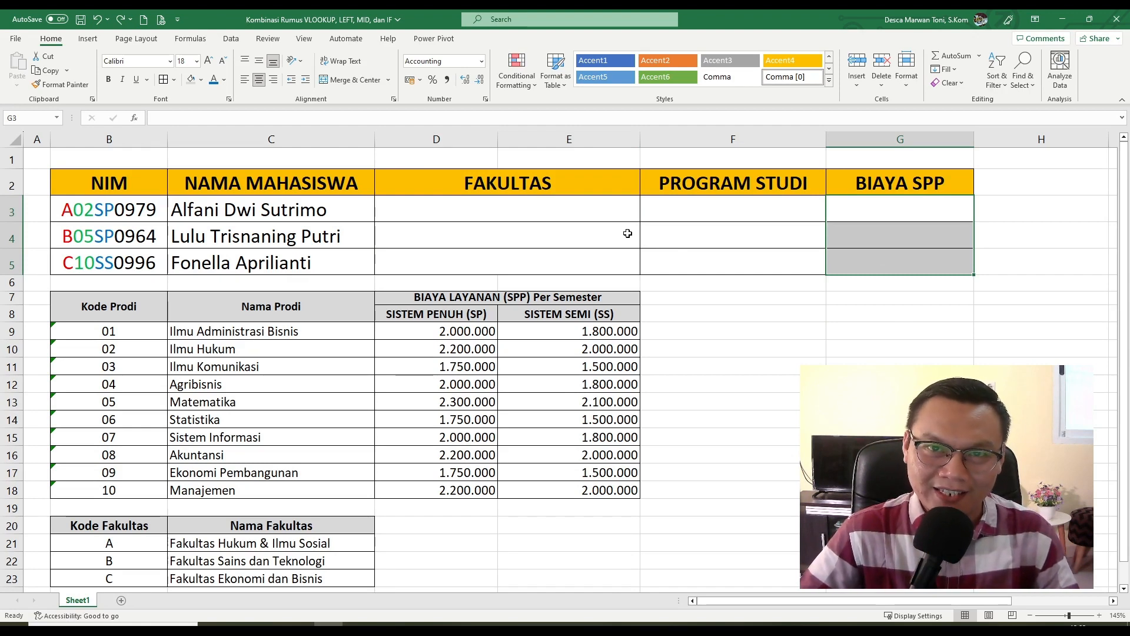
{"action": "left_click", "coordinate": [806, 333]}
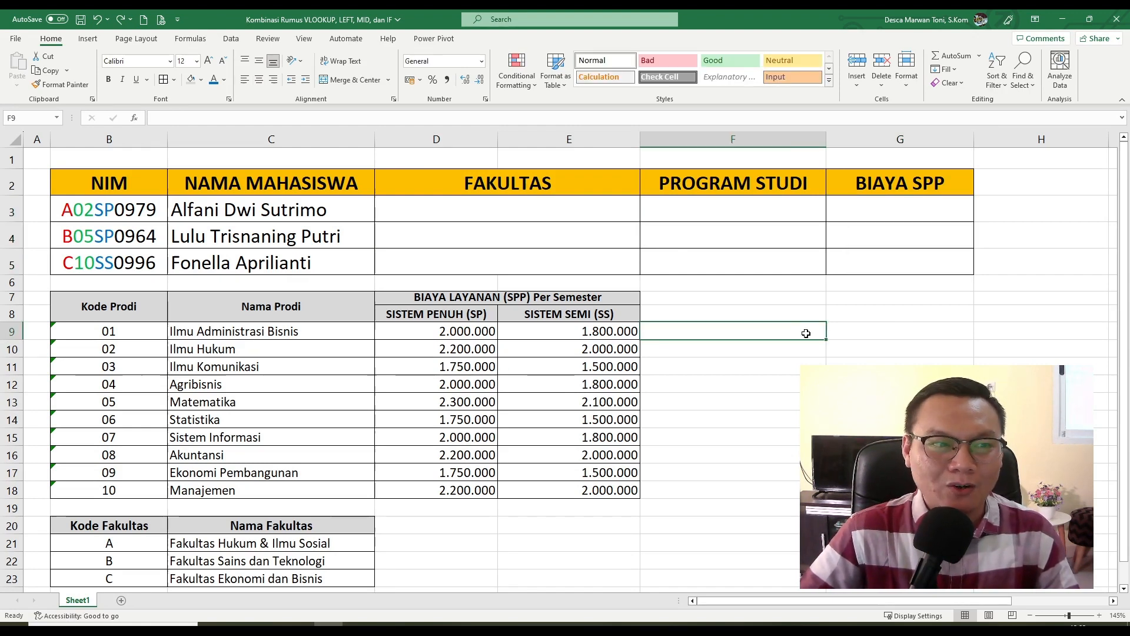
{"action": "left_click", "coordinate": [129, 191]}
{"action": "left_click", "coordinate": [135, 213]}
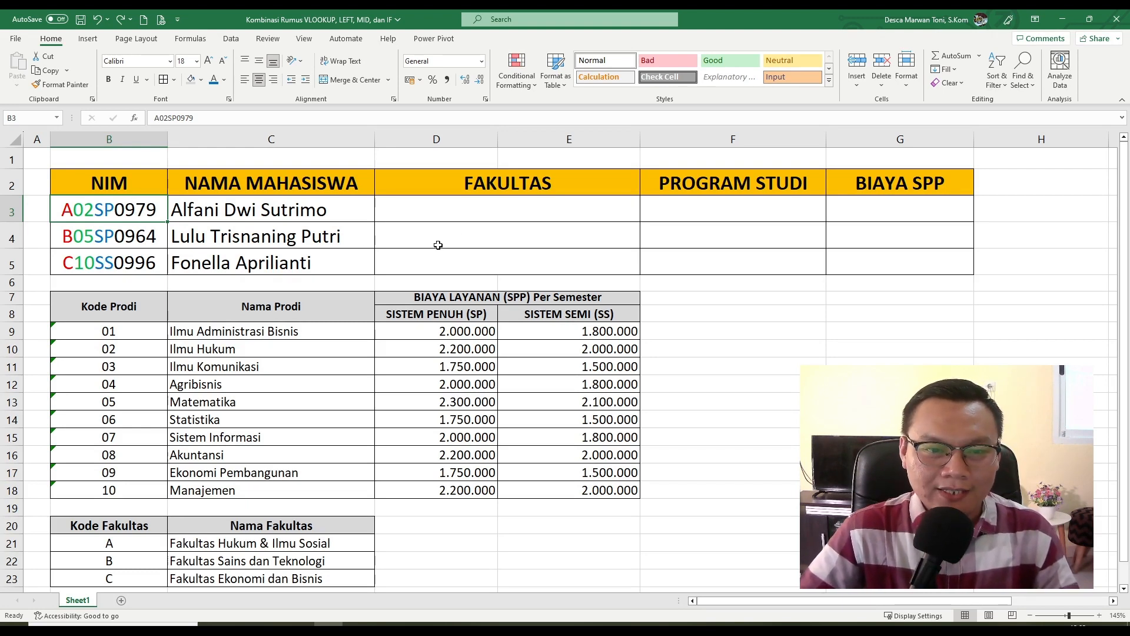
- Examine the empty FAKULTAS cells and the reference table of Kode Fakultas and Nama Fakultas in B20:C23
{"action": "left_click", "coordinate": [483, 217]}
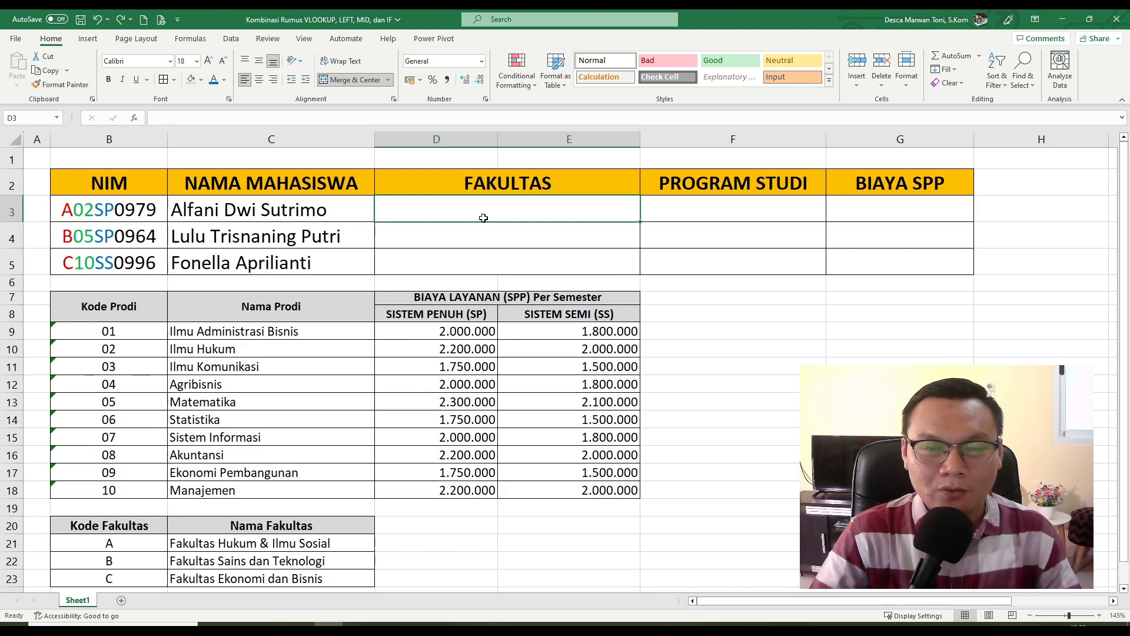
{"action": "left_click", "coordinate": [513, 231]}
{"action": "left_click", "coordinate": [515, 210]}
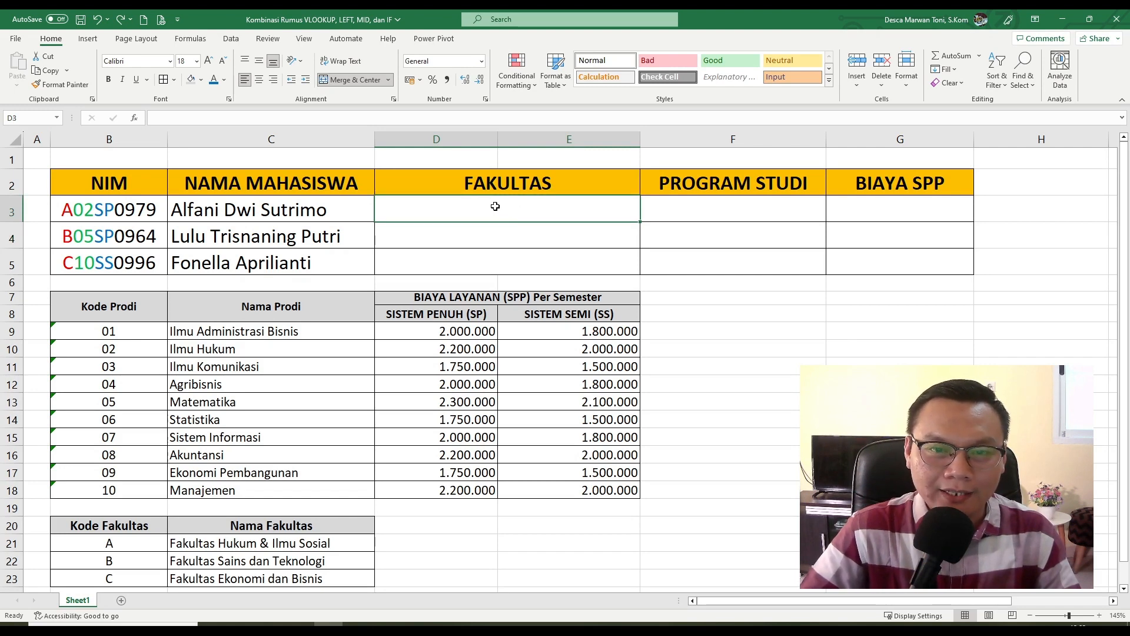
{"action": "left_click_drag", "start_coordinate": [121, 527], "coordinate": [251, 577]}
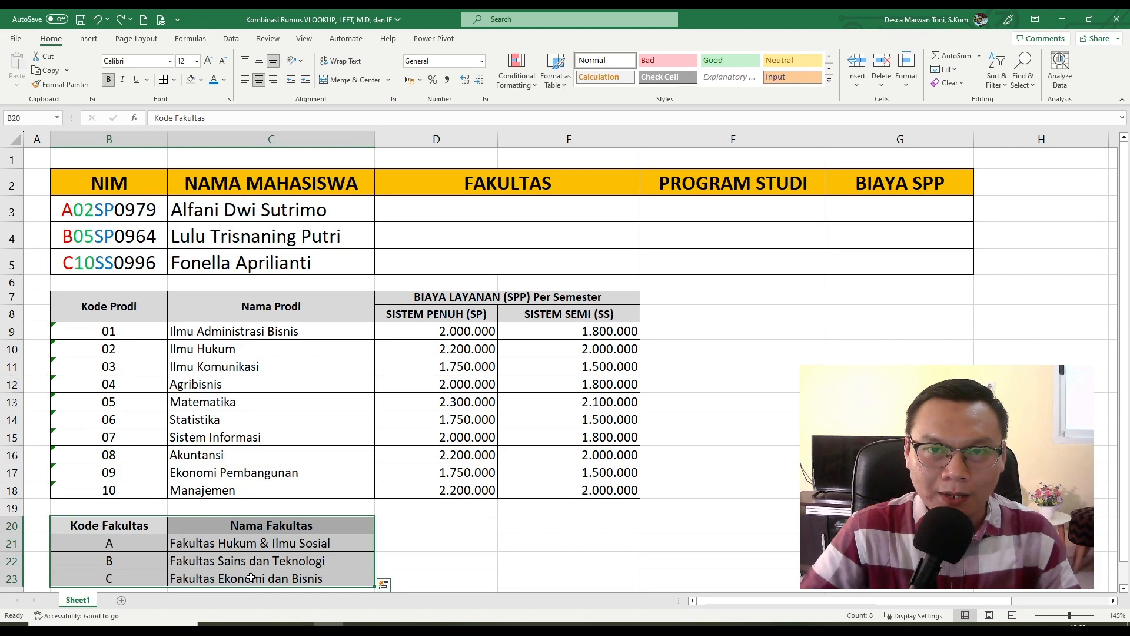
{"action": "left_click", "coordinate": [127, 575]}
{"action": "left_click", "coordinate": [113, 545]}
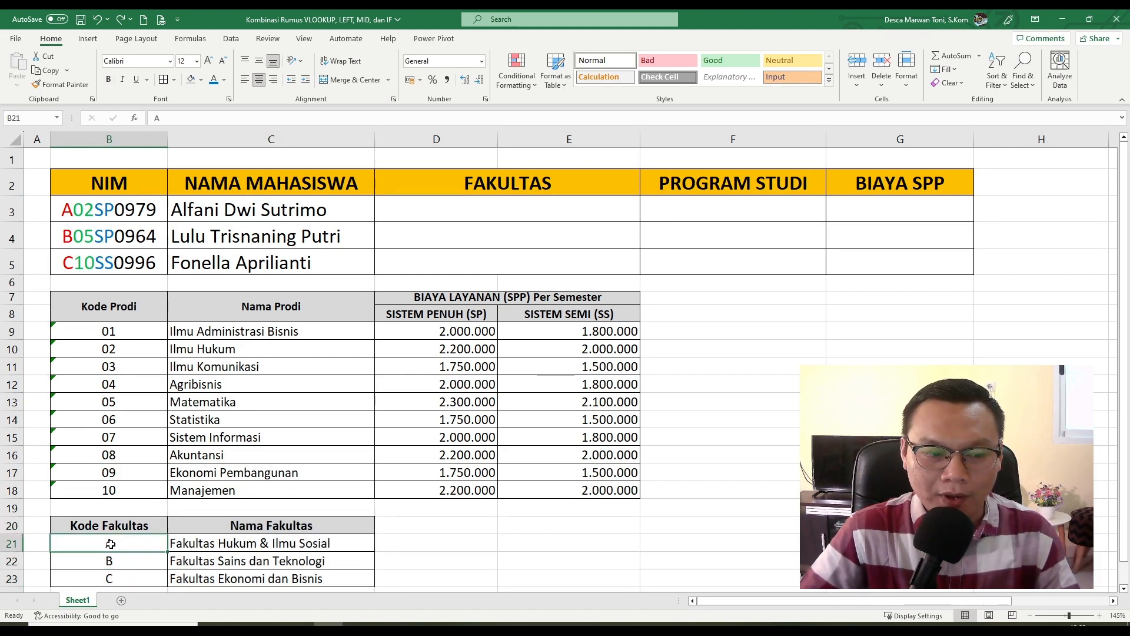
{"action": "left_click", "coordinate": [113, 559]}
{"action": "left_click_drag", "start_coordinate": [112, 545], "coordinate": [110, 577]}
- Begin a VLOOKUP formula in D3 with LEFT(B3;1) as the lookup value, as =VLOOKUP(LEFT(B3;1);
{"action": "left_click", "coordinate": [545, 220]}
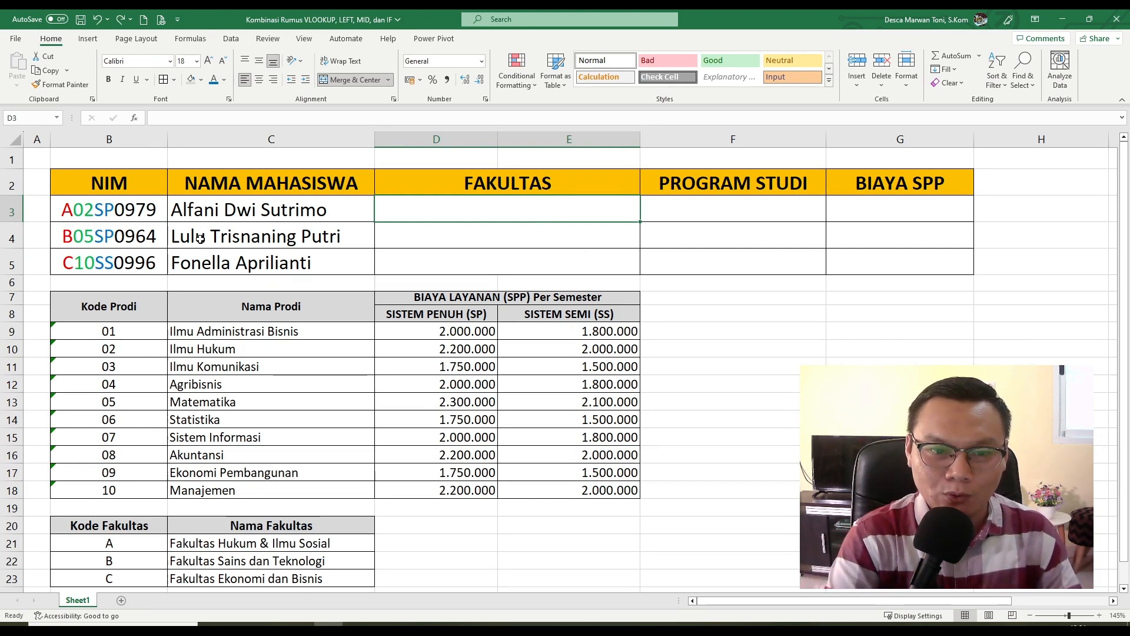
{"action": "type", "text": "=vl"}
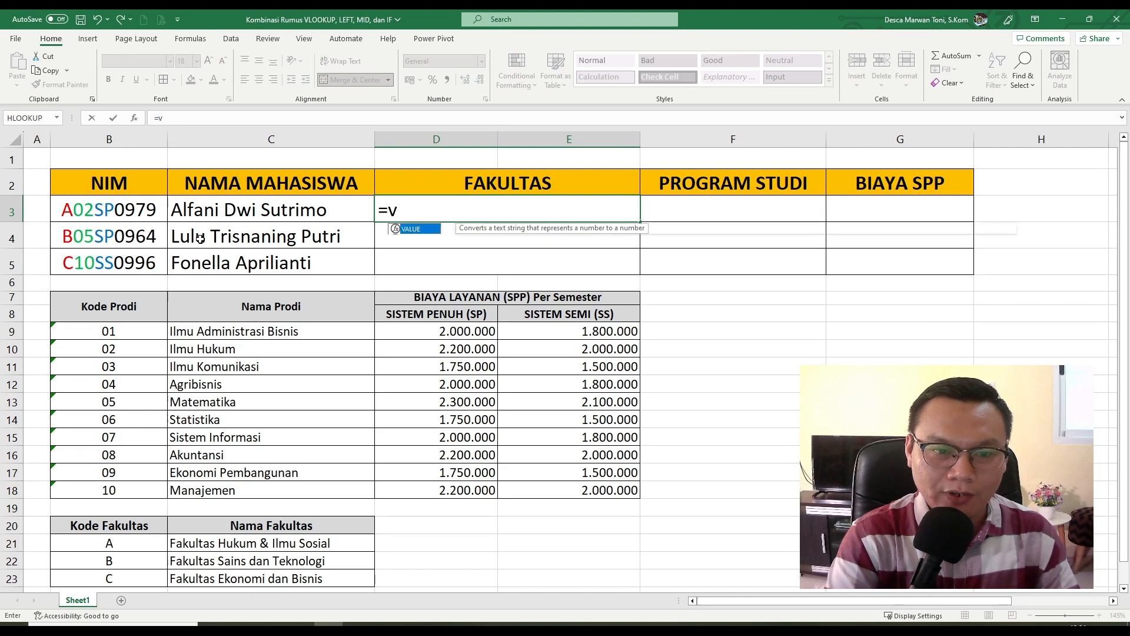
{"action": "key", "text": "BackSpace"}
{"action": "key", "text": "BackSpace"}
{"action": "type", "text": "VLOOK"}
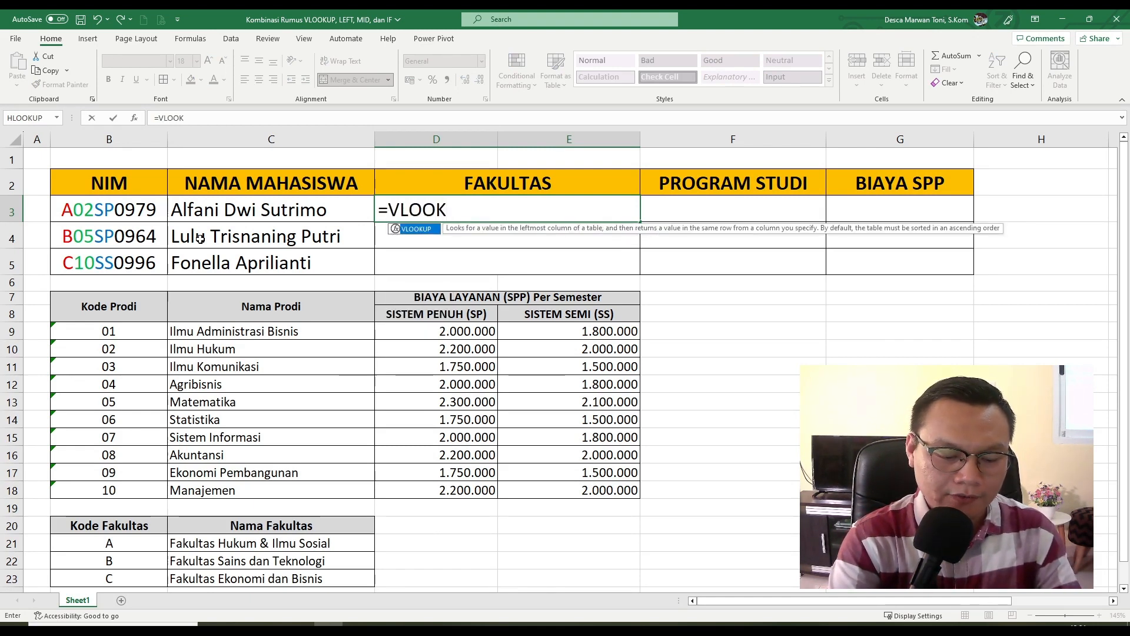
{"action": "type", "text": "UP("}
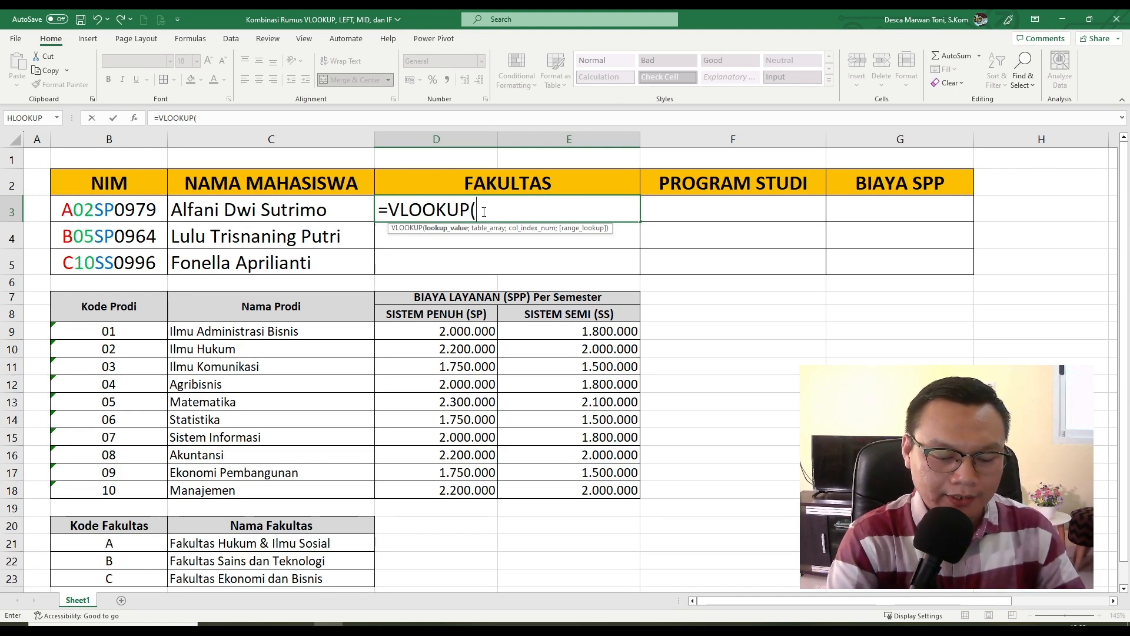
{"action": "type", "text": "LEFT("}
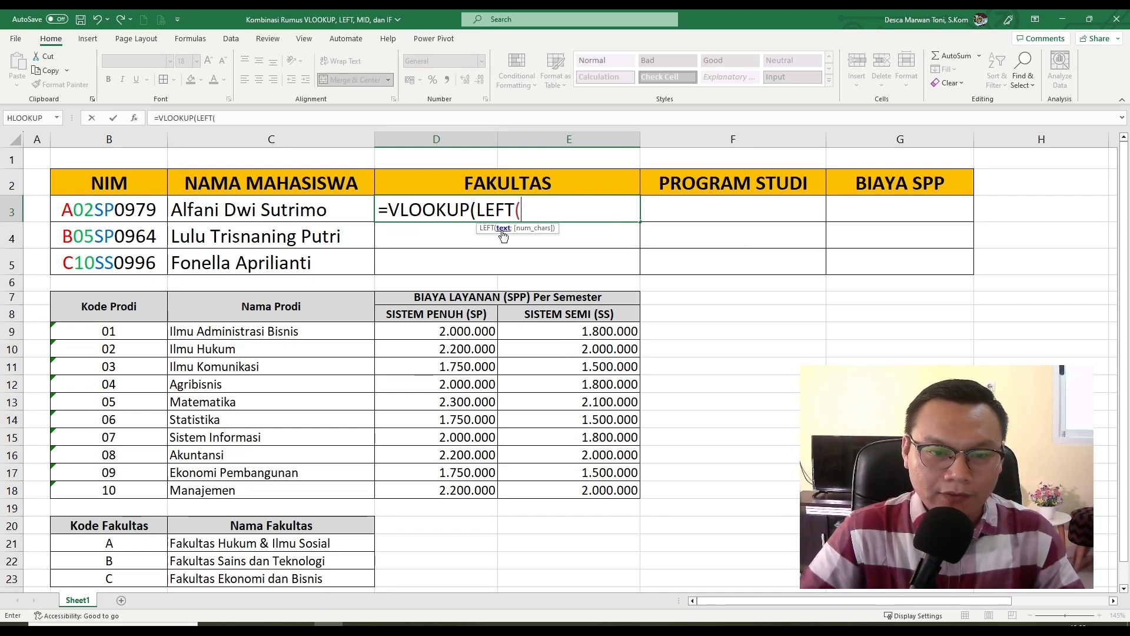
{"action": "left_click", "coordinate": [113, 209]}
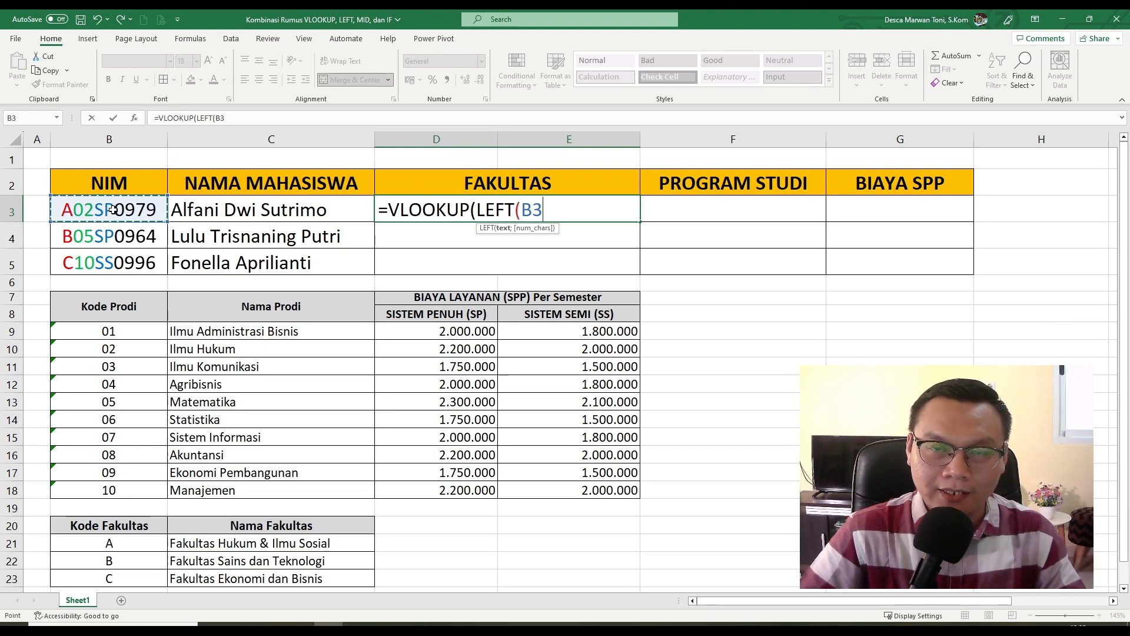
{"action": "type", "text": ";"}
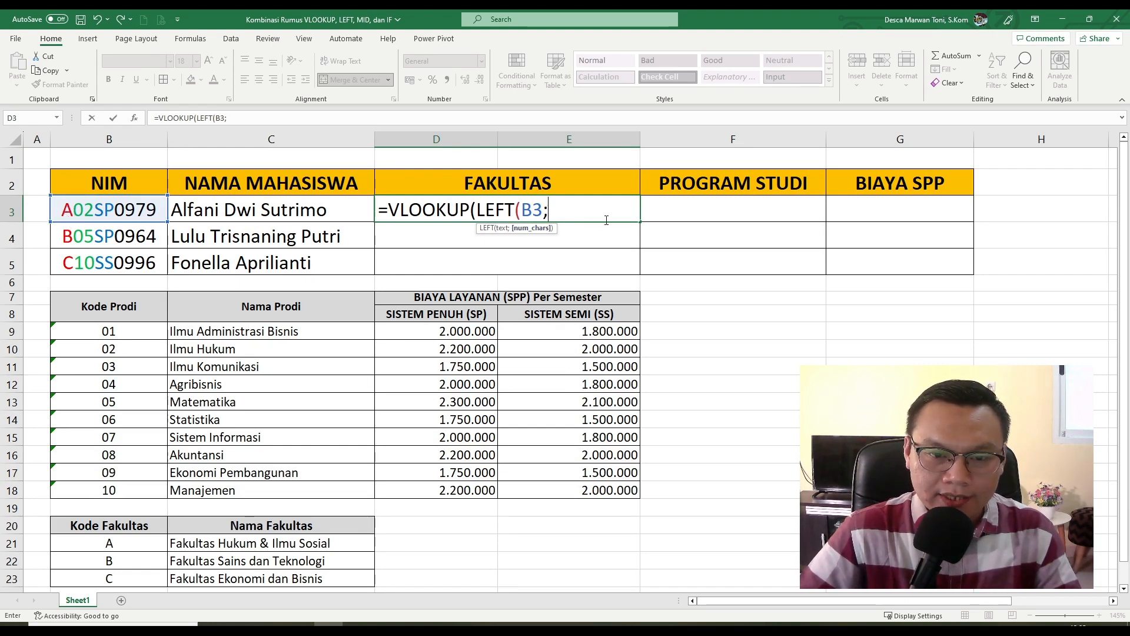
{"action": "type", "text": "1"}
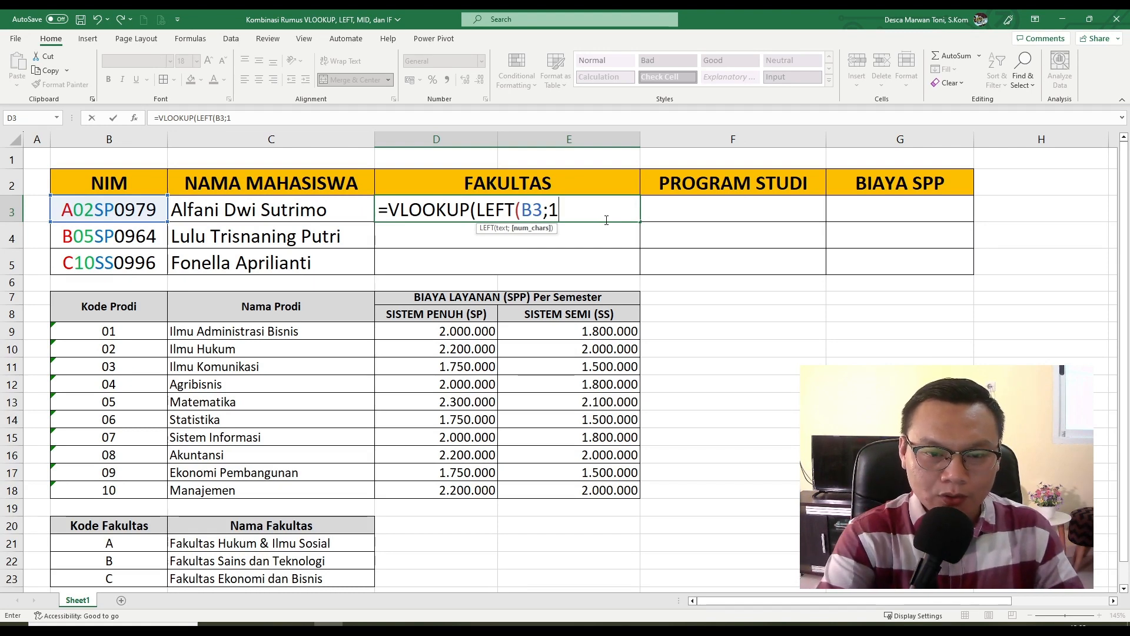
{"action": "type", "text": ")"}
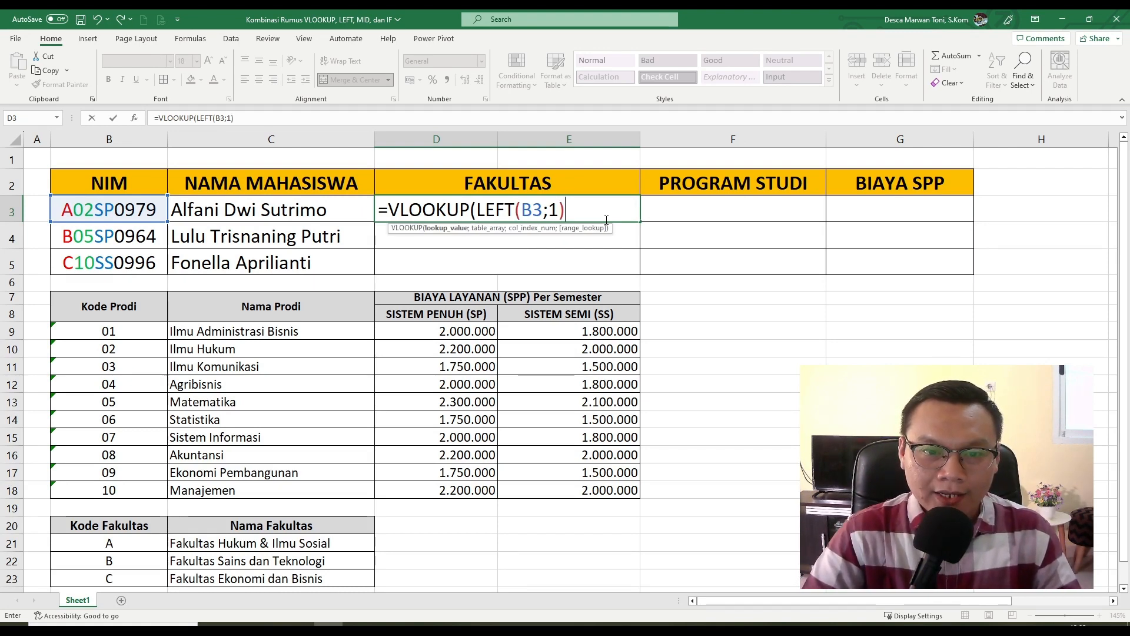
{"action": "type", "text": ";"}
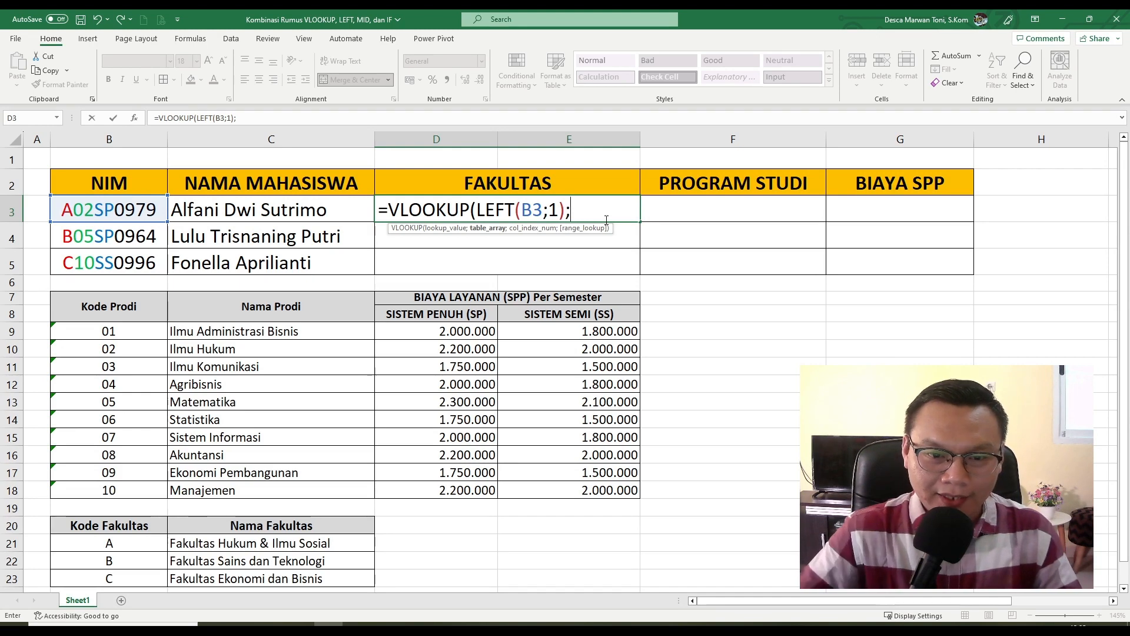
- Complete D3's lookup with the absolute range $B$21:$C$23, column 2 and match type 0, and fill the formula down to D5
{"action": "left_click_drag", "start_coordinate": [566, 210], "coordinate": [477, 210]}
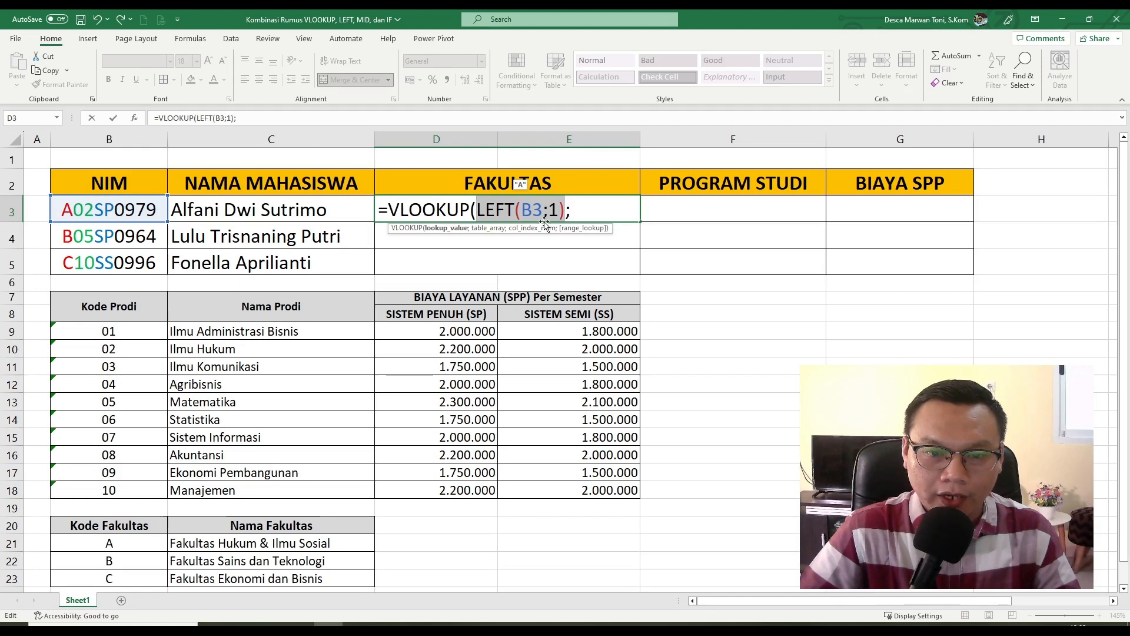
{"action": "left_click", "coordinate": [582, 214]}
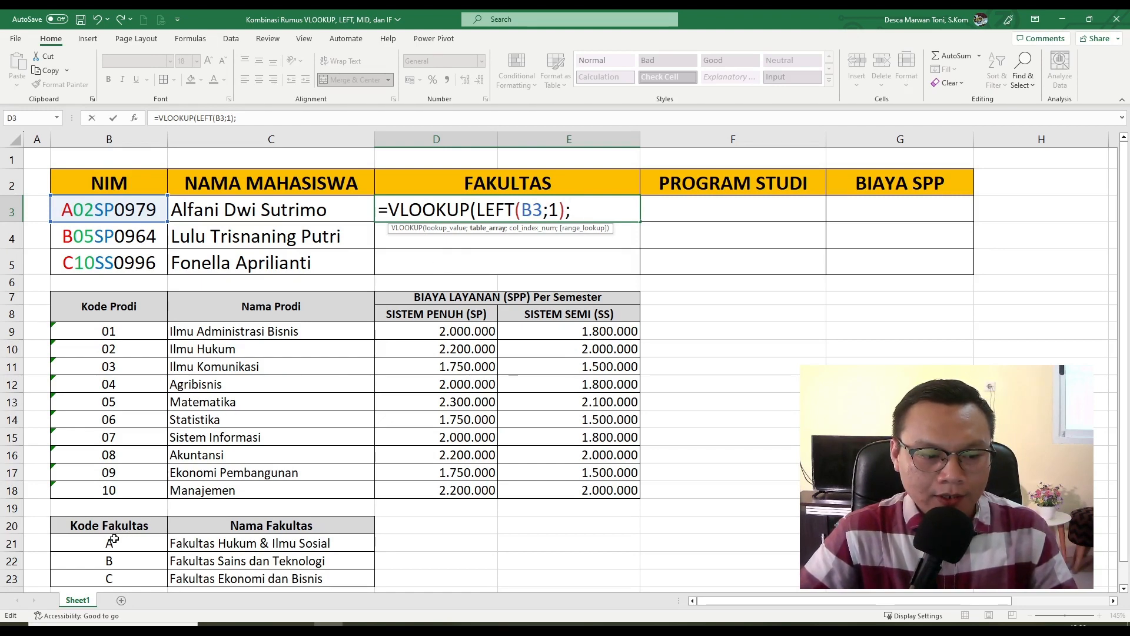
{"action": "left_click_drag", "start_coordinate": [114, 543], "coordinate": [210, 578]}
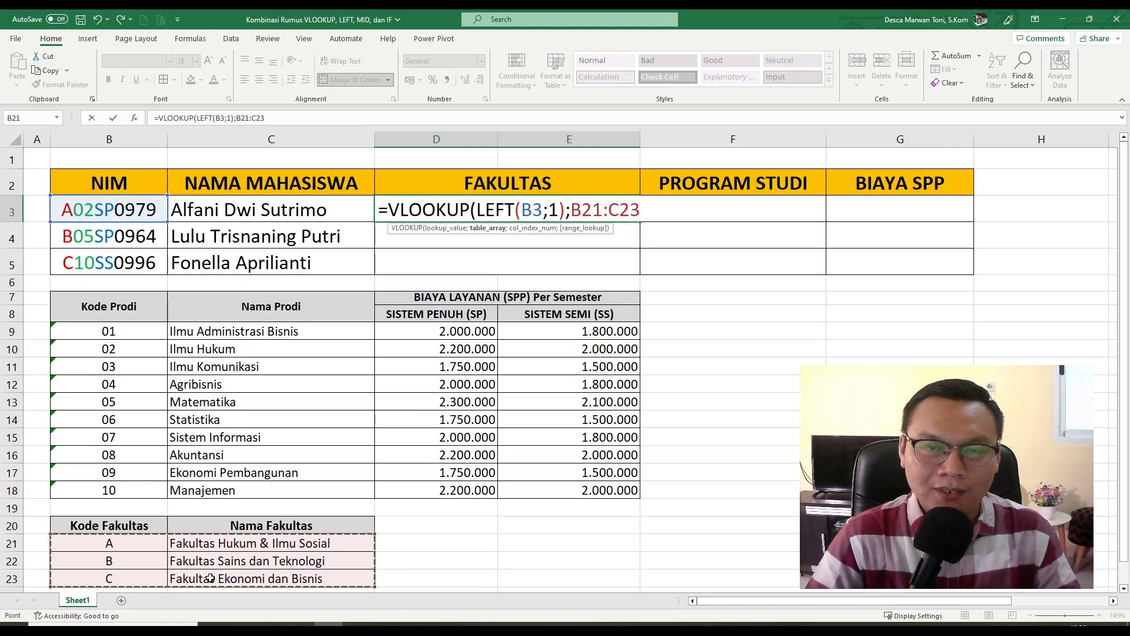
{"action": "key", "text": "F4"}
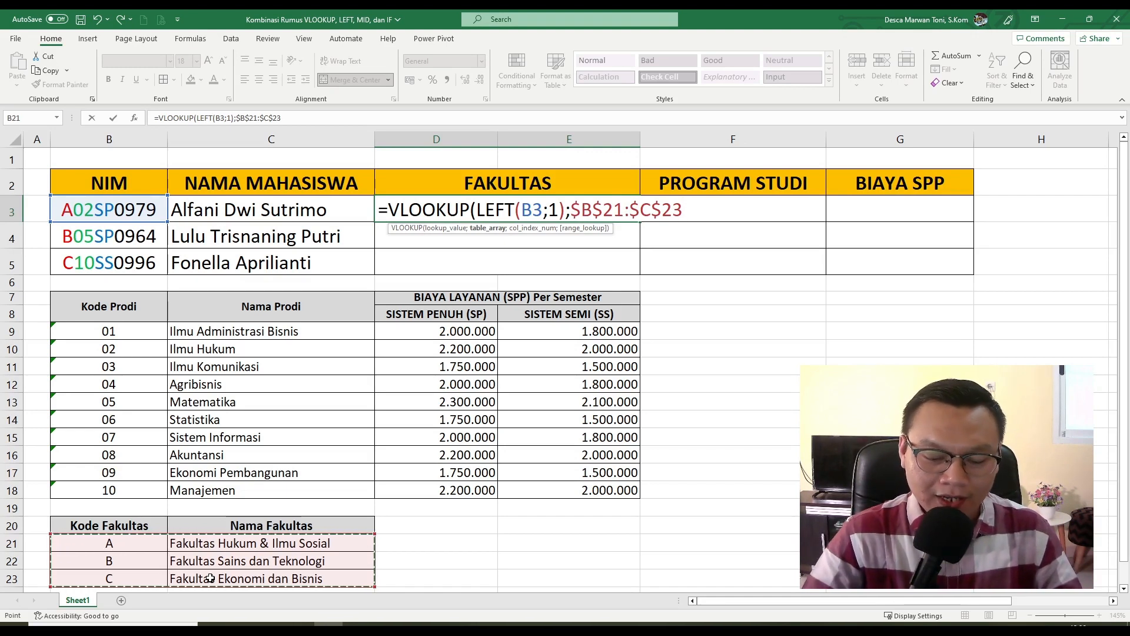
{"action": "type", "text": ";"}
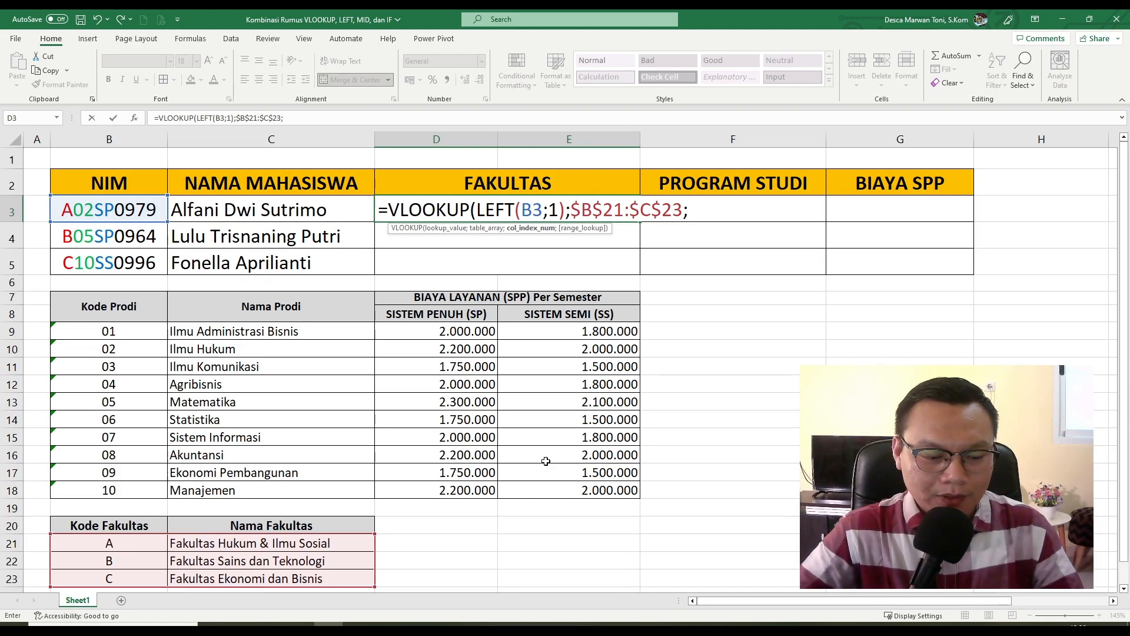
{"action": "type", "text": "2"}
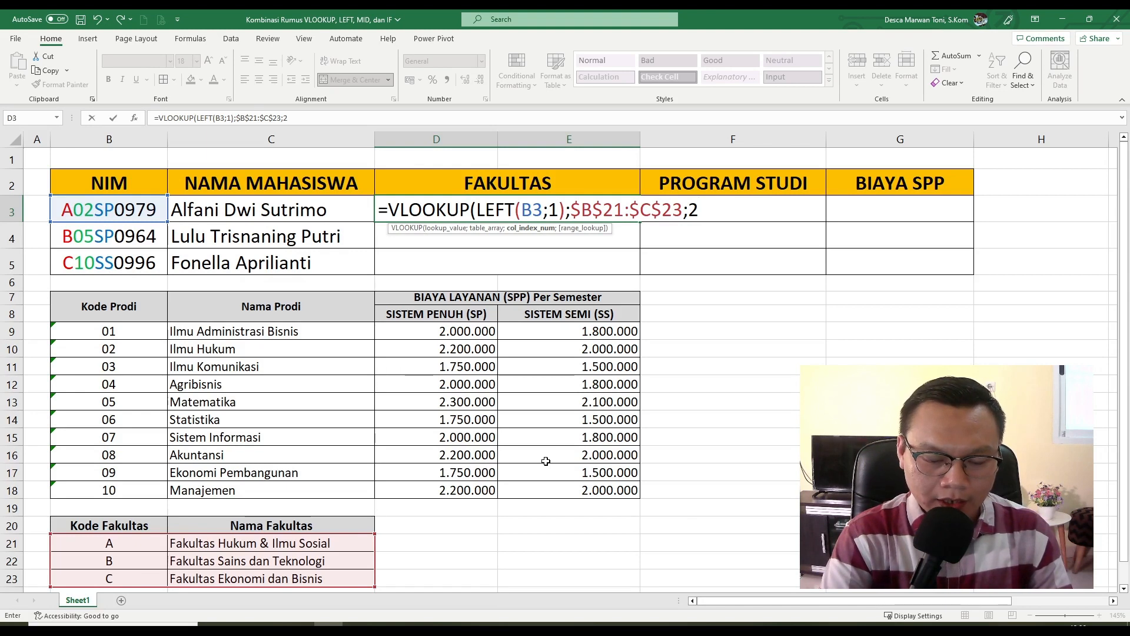
{"action": "type", "text": ";0"}
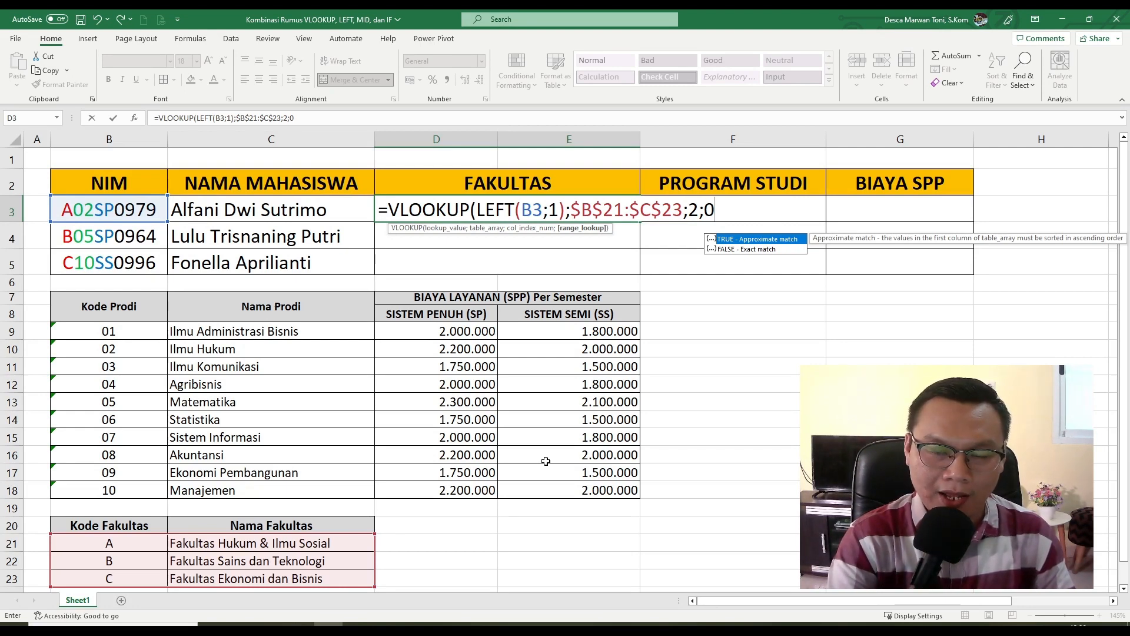
{"action": "type", "text": ")"}
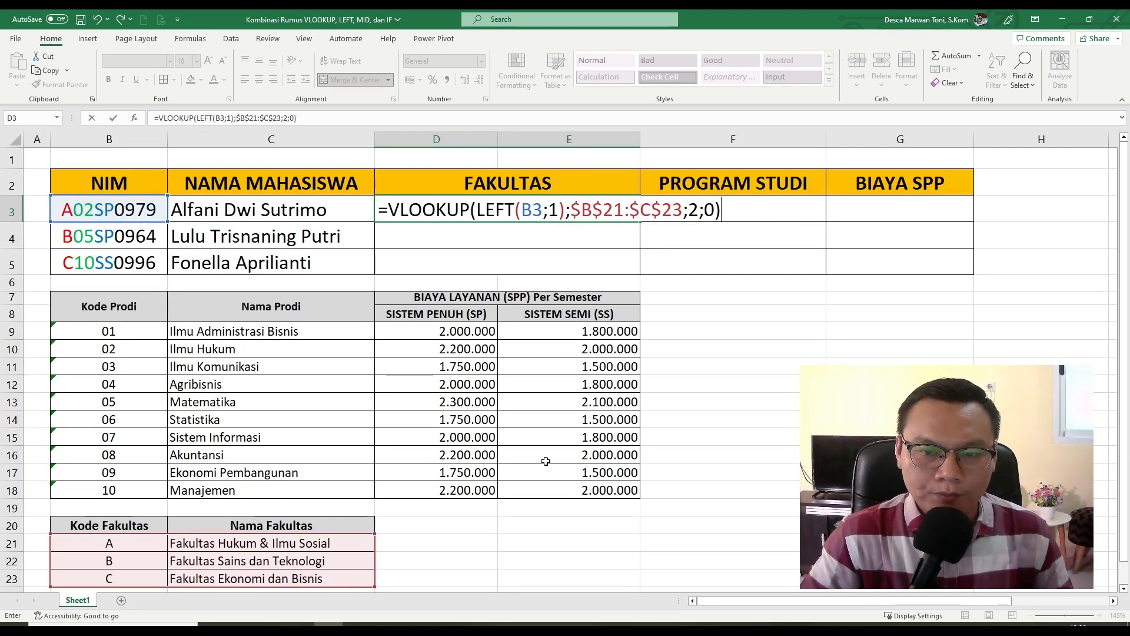
{"action": "key", "text": "Return"}
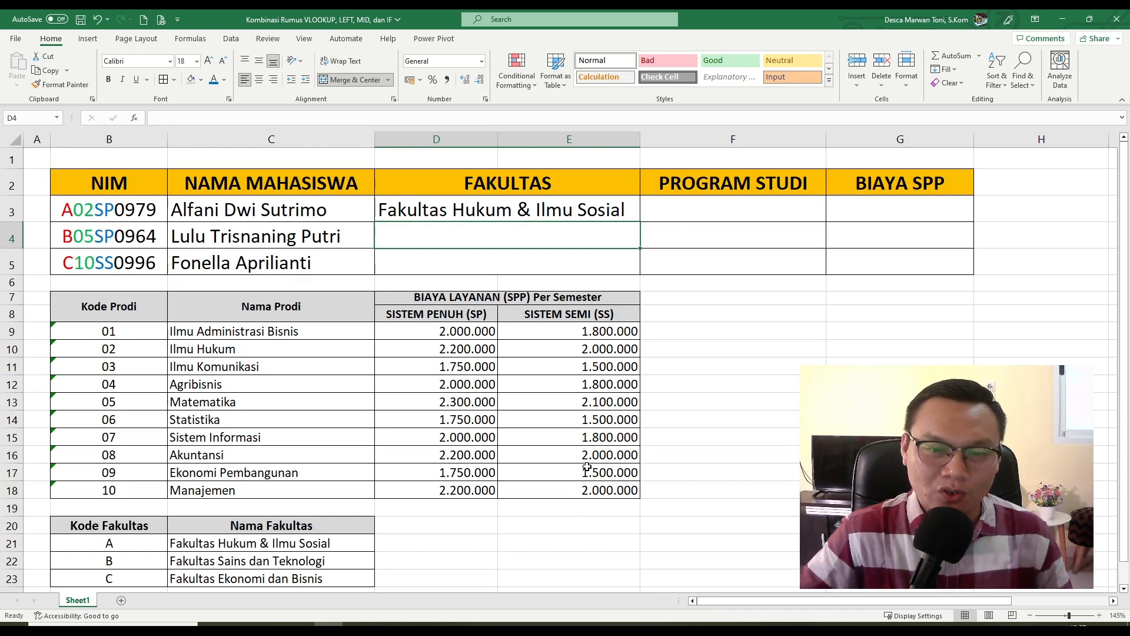
{"action": "left_click", "coordinate": [600, 213]}
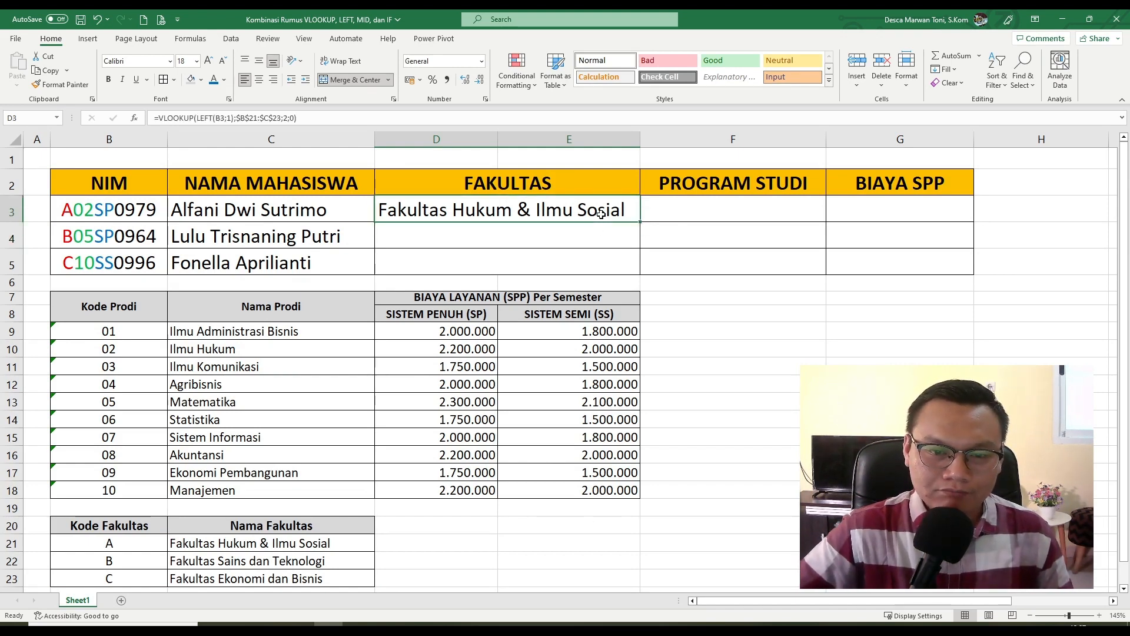
{"action": "double_click", "coordinate": [639, 222]}
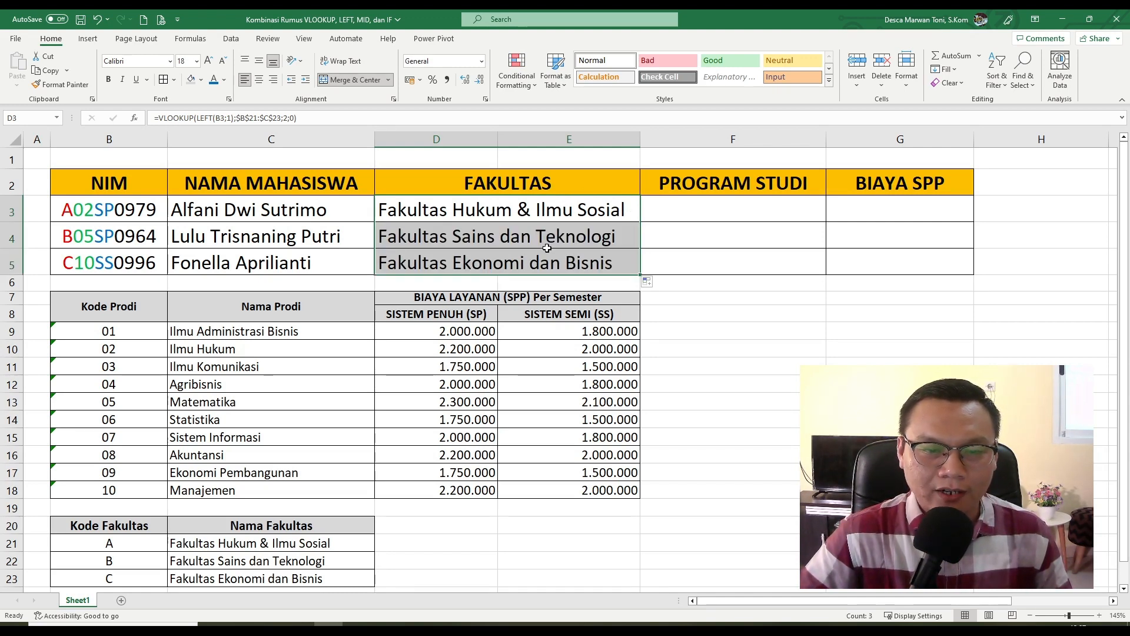
- Check the filled FAKULTAS results against the NIM codes in rows 4 and 5 and the faculty reference table
{"action": "left_click", "coordinate": [615, 265]}
{"action": "left_click", "coordinate": [72, 264]}
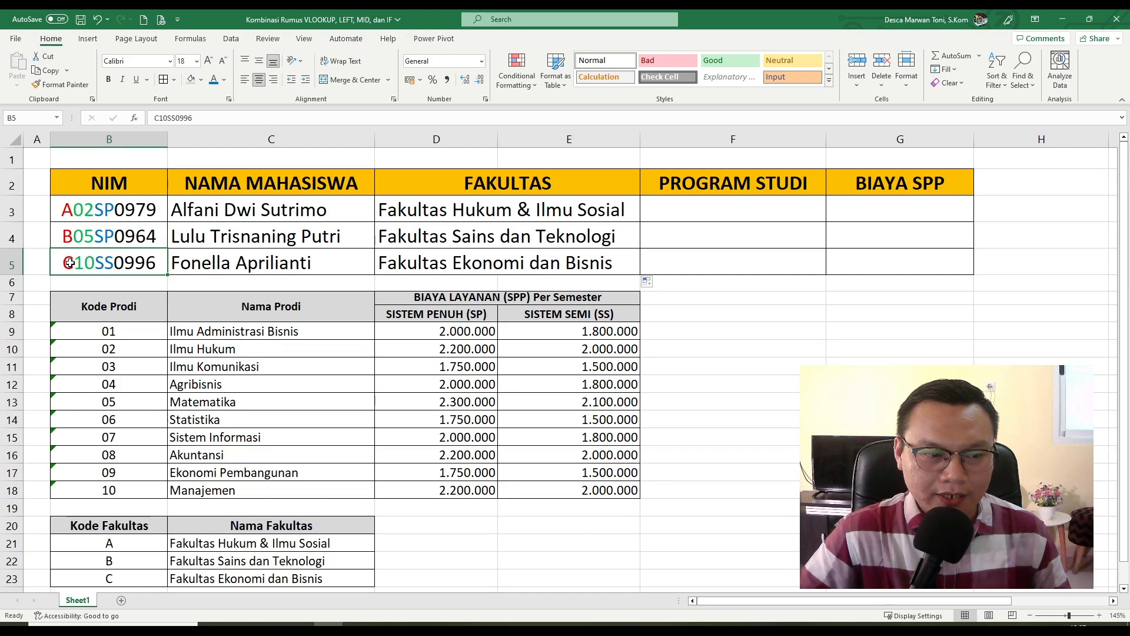
{"action": "left_click", "coordinate": [245, 581]}
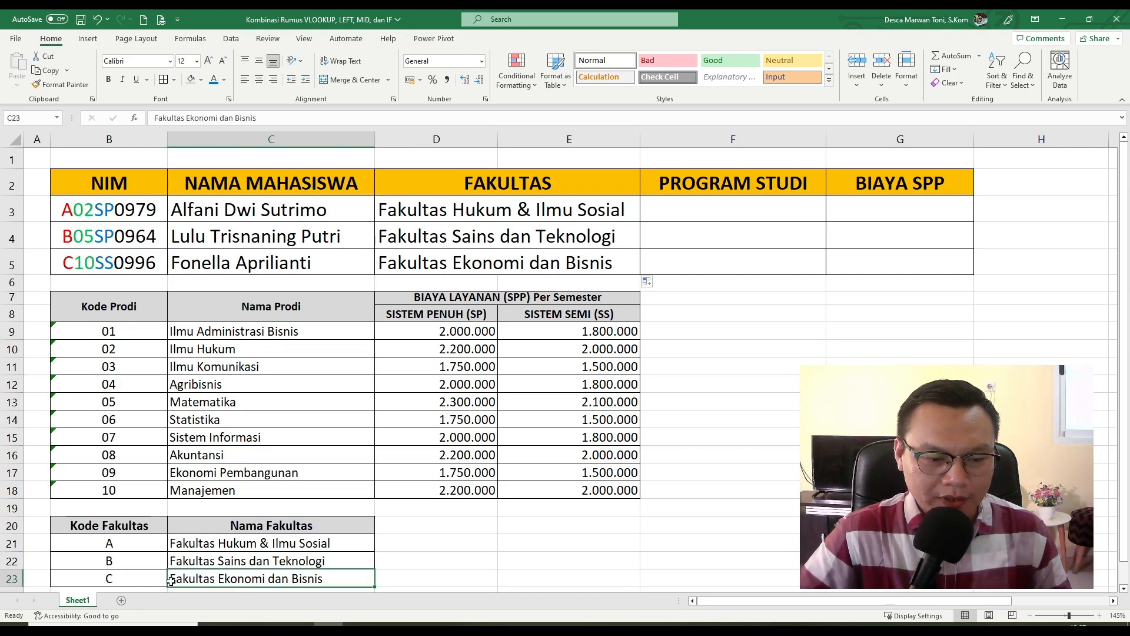
{"action": "left_click", "coordinate": [68, 239]}
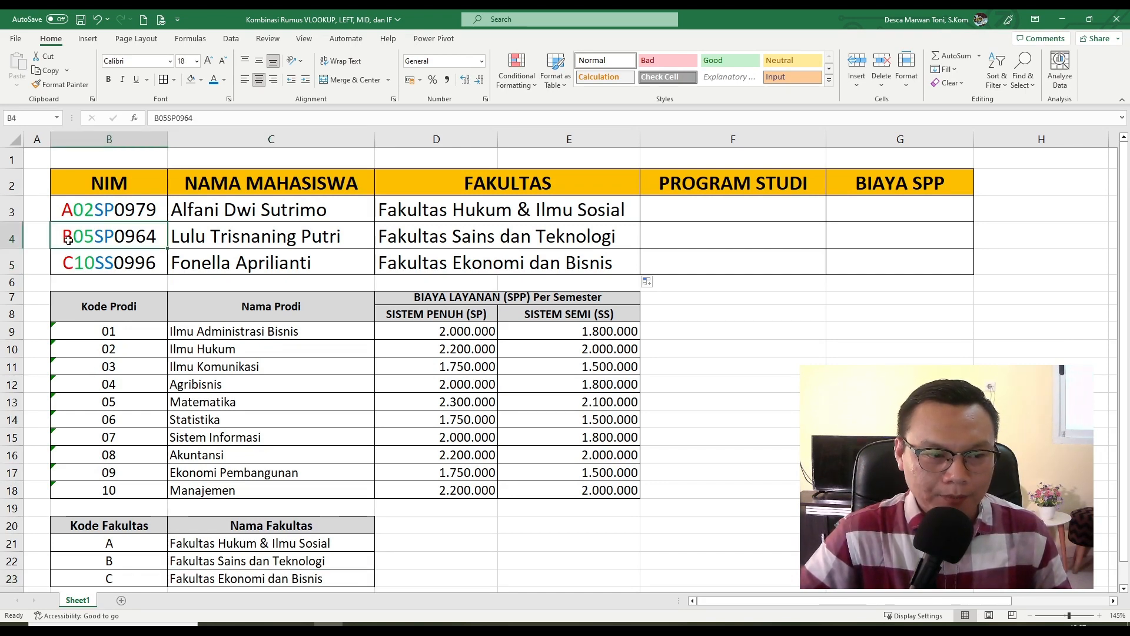
{"action": "left_click", "coordinate": [580, 238]}
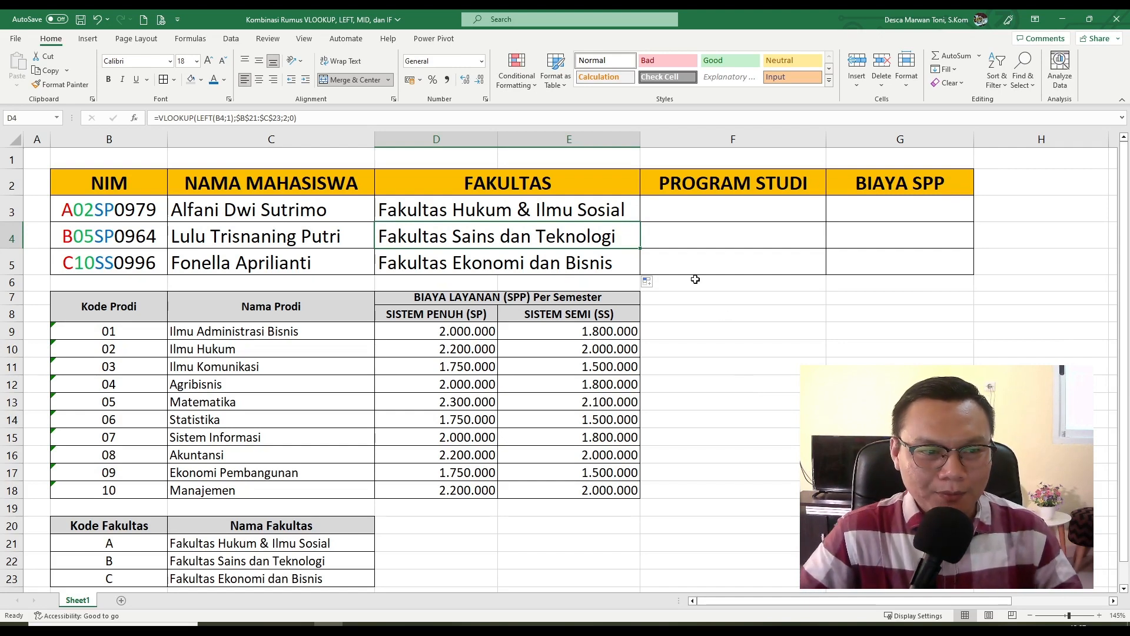
- Clear the VLOOKUP formulas from the FAKULTAS cells D3:D5
{"action": "left_click", "coordinate": [601, 206]}
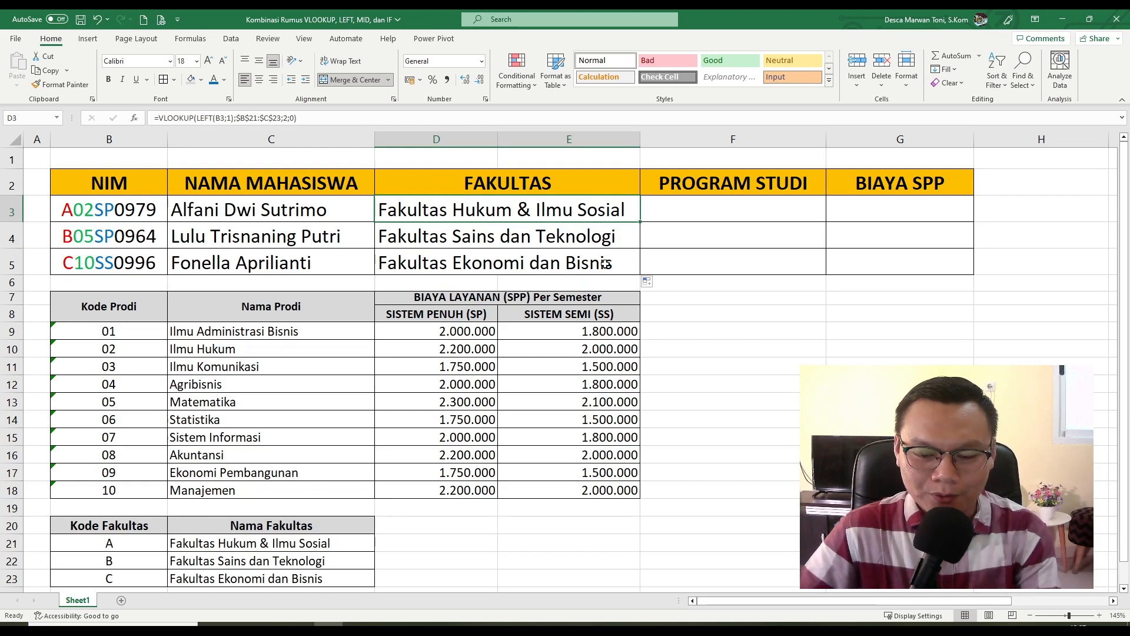
{"action": "left_click_drag", "start_coordinate": [606, 265], "coordinate": [599, 214]}
{"action": "key", "text": "Delete"}
{"action": "left_click_drag", "start_coordinate": [683, 333], "coordinate": [679, 346]}
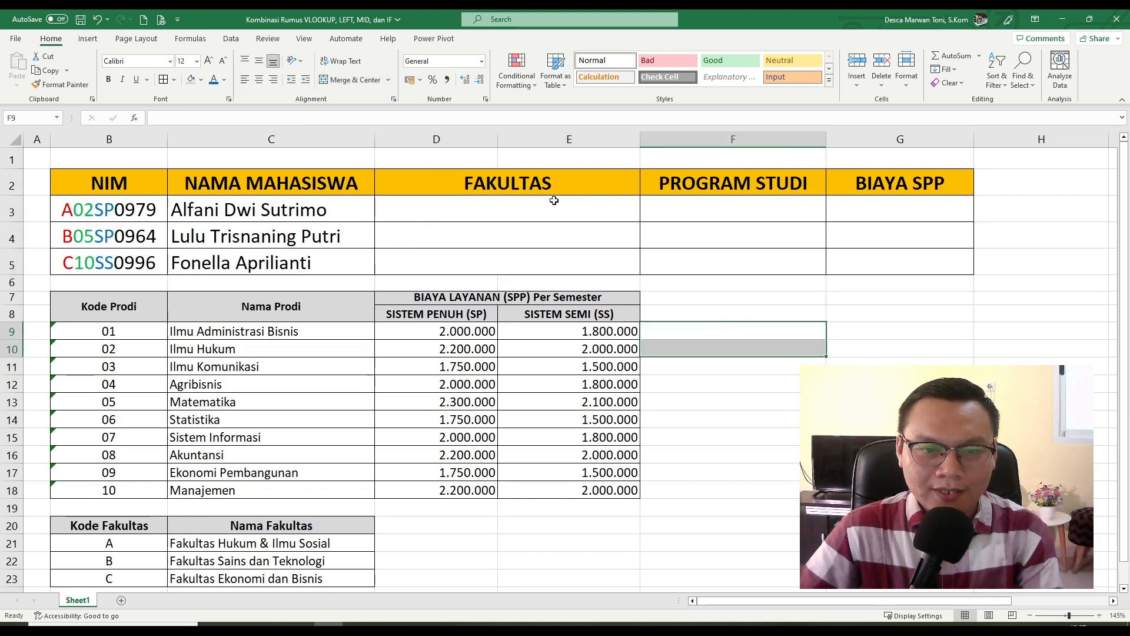
- Insert a blank helper column D between NAMA MAHASISWA and FAKULTAS
{"action": "left_click", "coordinate": [454, 139]}
{"action": "right_click", "coordinate": [454, 139]}
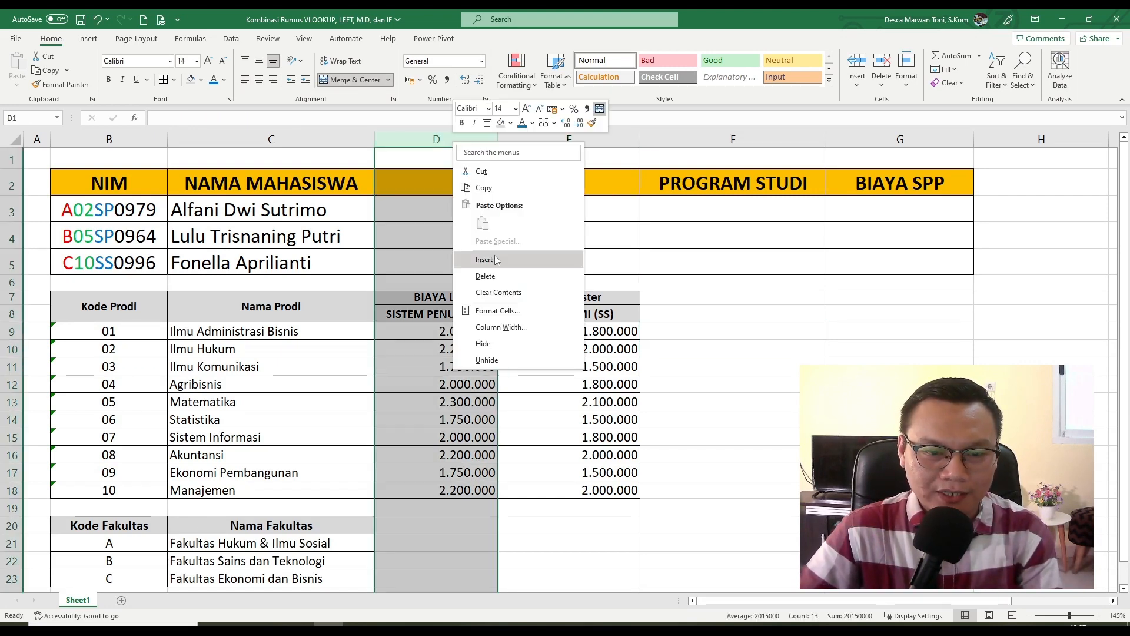
{"action": "left_click", "coordinate": [494, 255]}
{"action": "left_click", "coordinate": [457, 210]}
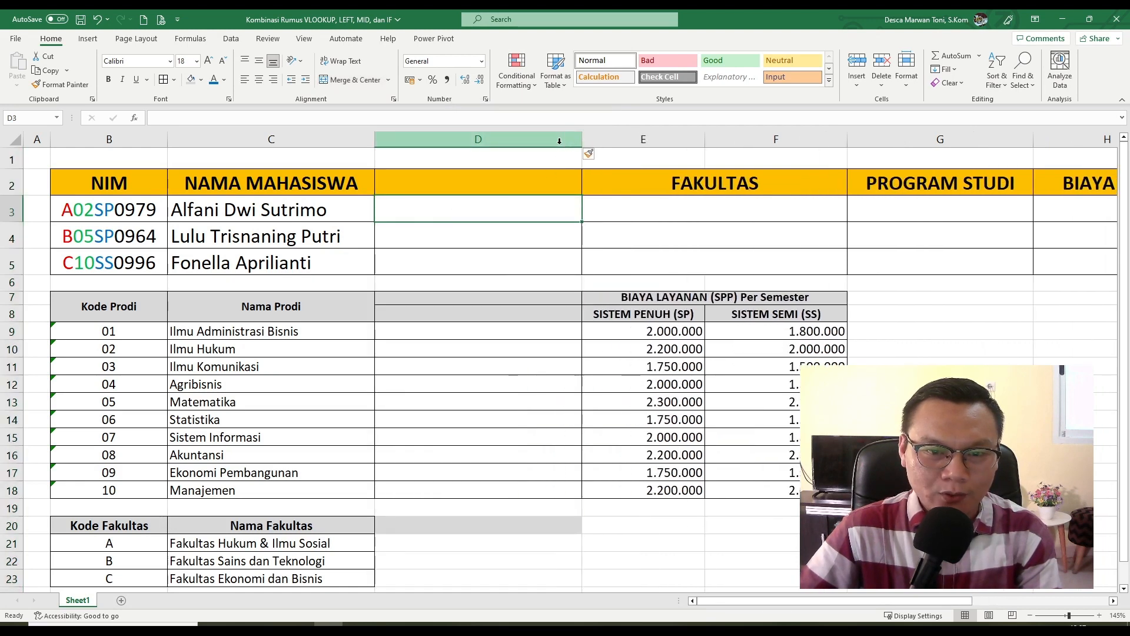
- Enter =LEFT(B3;1) in D3 to extract the faculty code from the first student's NIM
{"action": "left_click", "coordinate": [86, 209]}
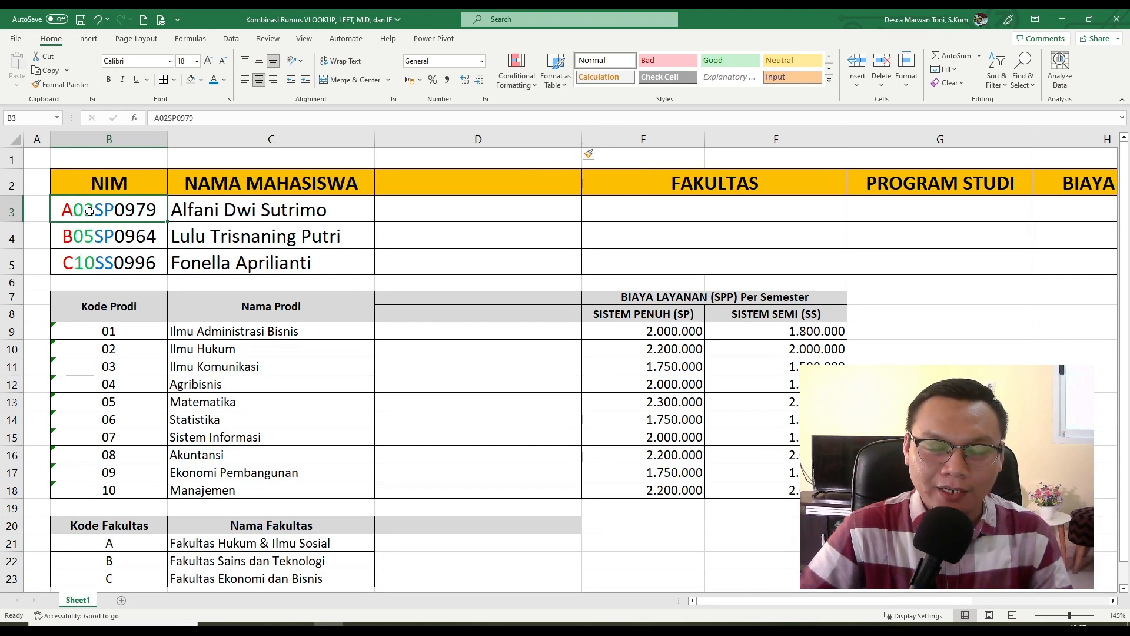
{"action": "left_click", "coordinate": [461, 217]}
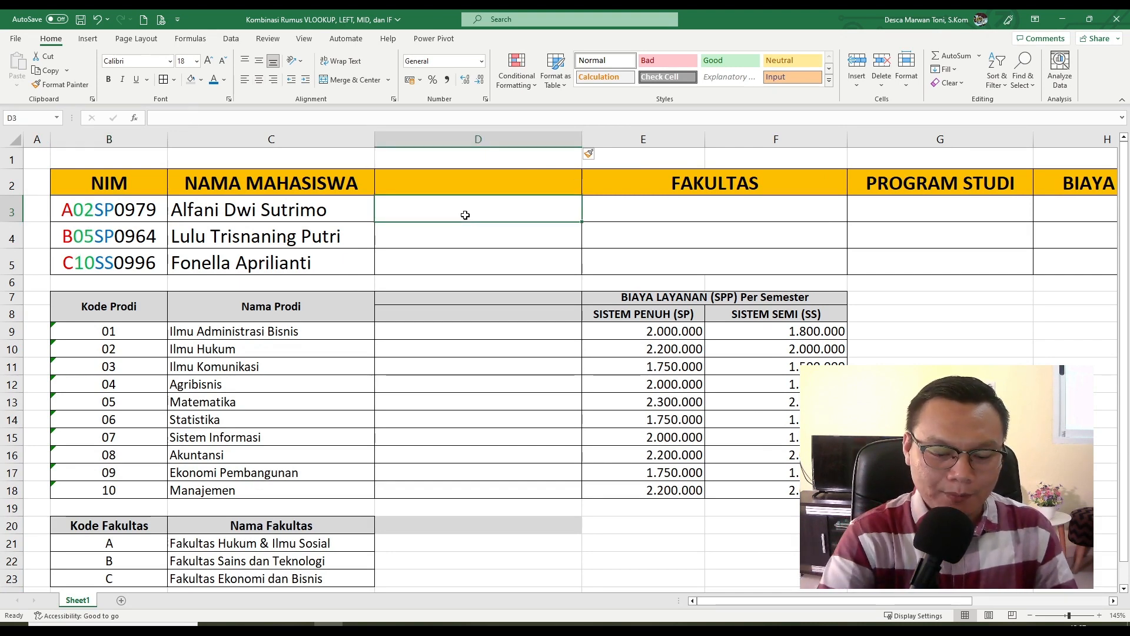
{"action": "type", "text": "=LE"}
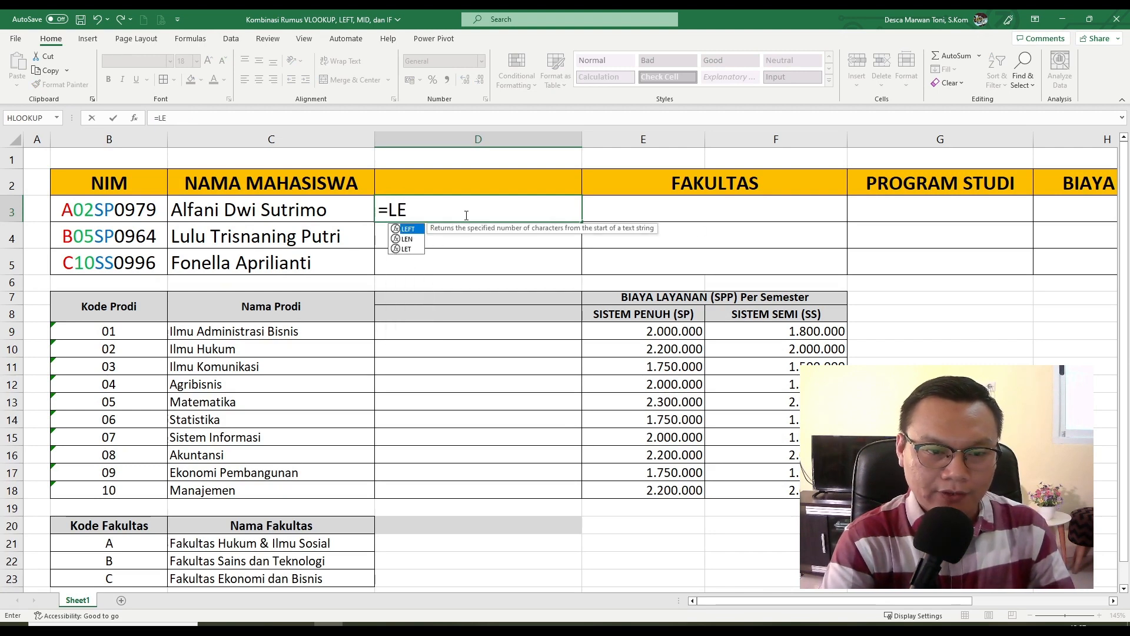
{"action": "type", "text": "FT("}
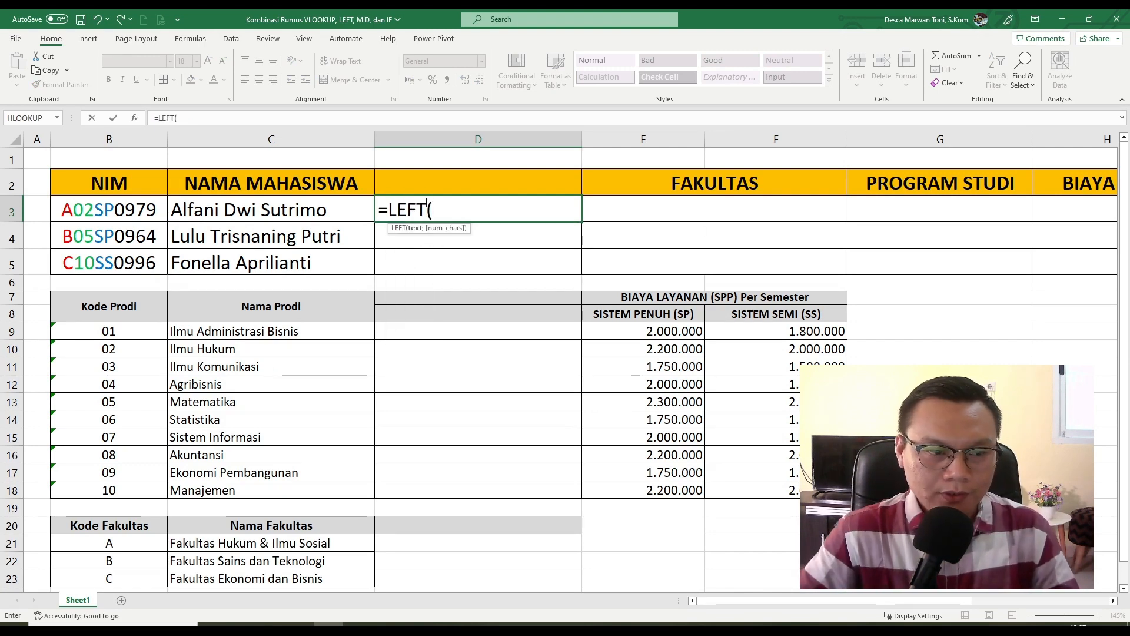
{"action": "left_click", "coordinate": [145, 213]}
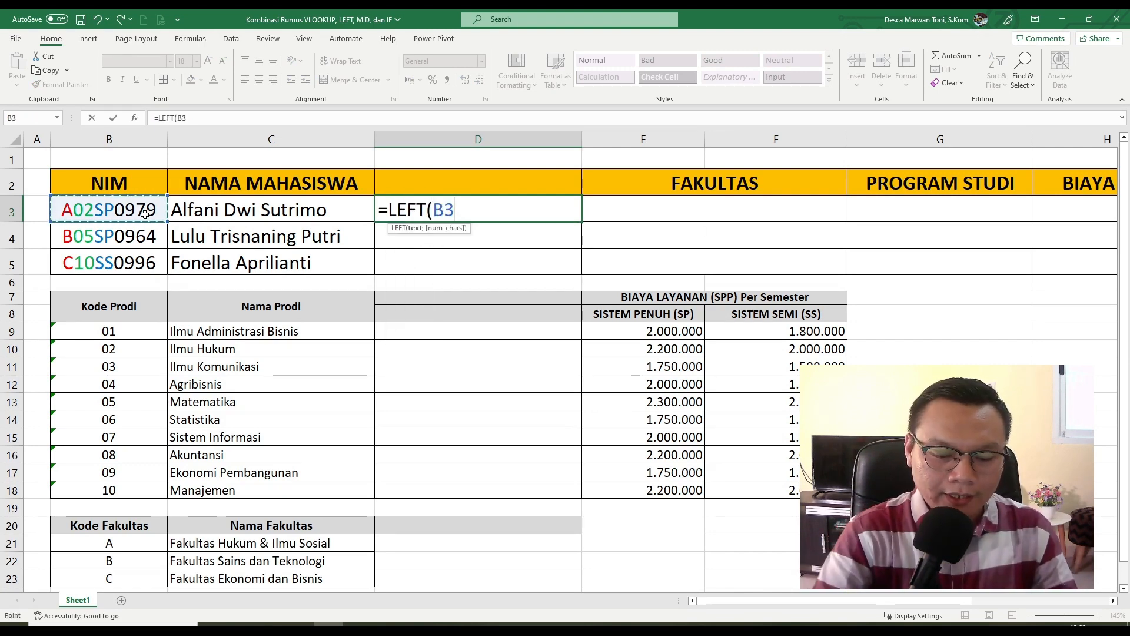
{"action": "type", "text": ";1"}
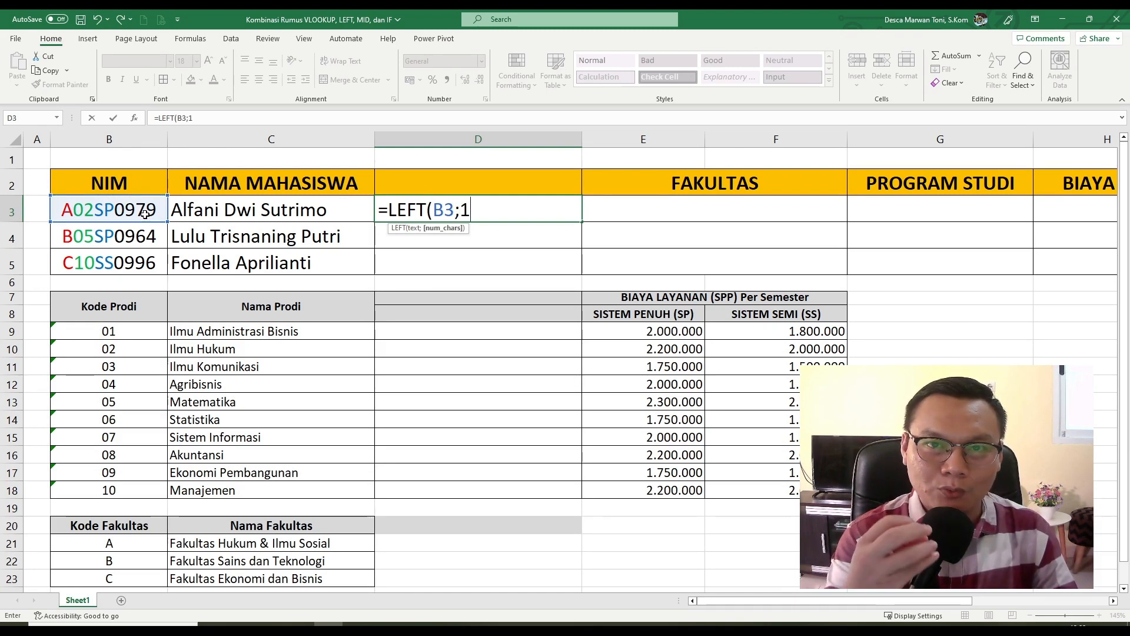
{"action": "type", "text": ")"}
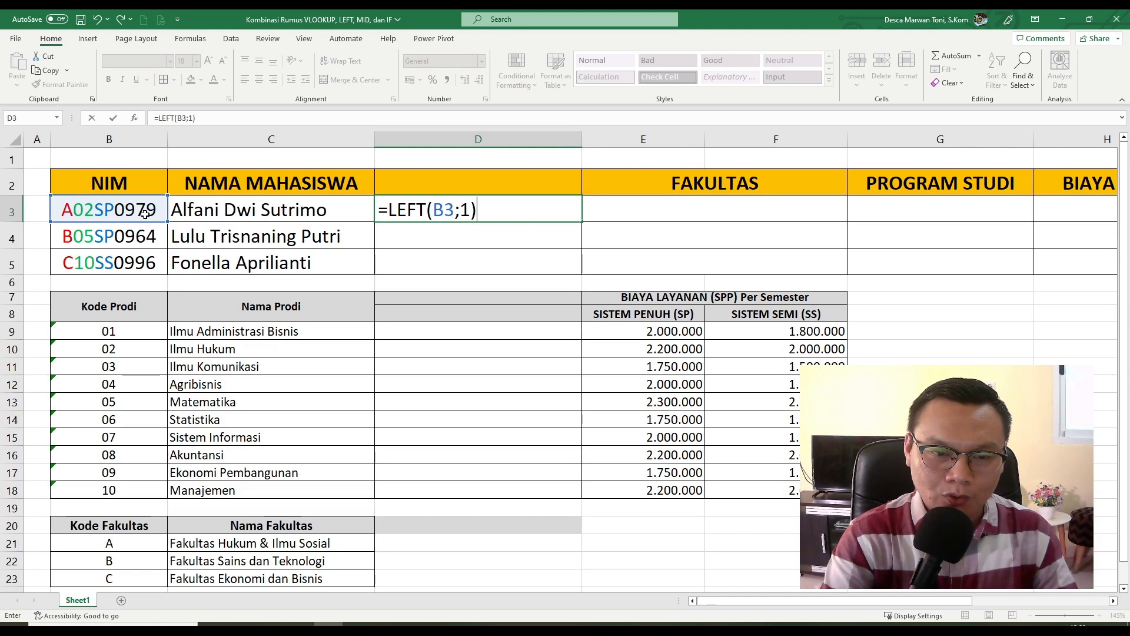
{"action": "key", "text": "Return"}
- Fill the LEFT formula down to D5 and narrow column D to suit the single-letter codes
{"action": "left_click", "coordinate": [511, 213]}
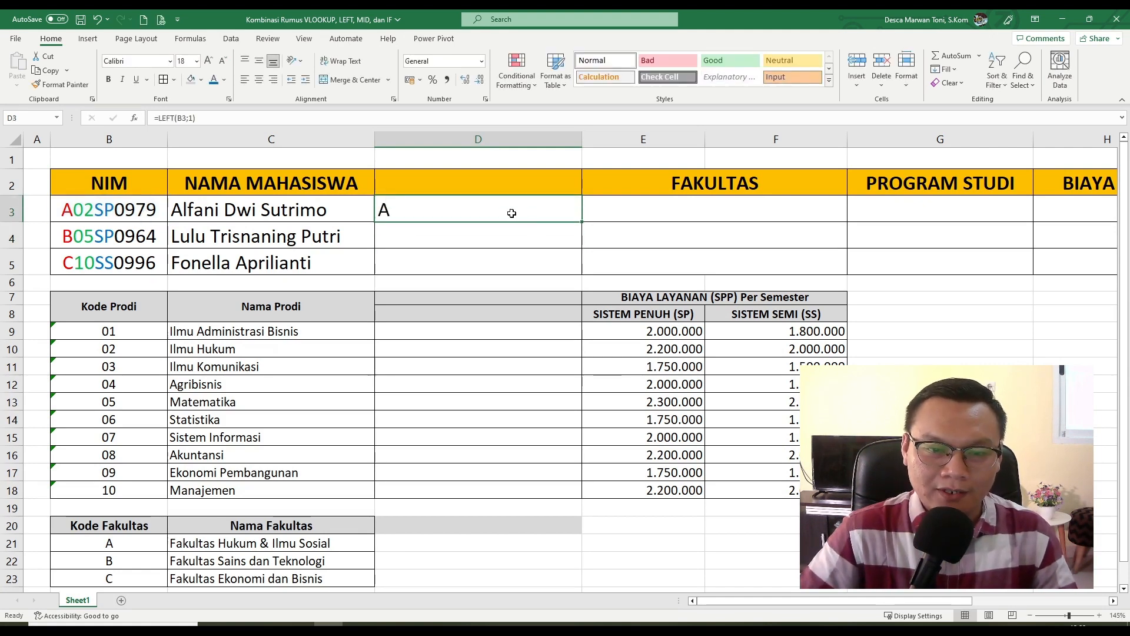
{"action": "double_click", "coordinate": [580, 223]}
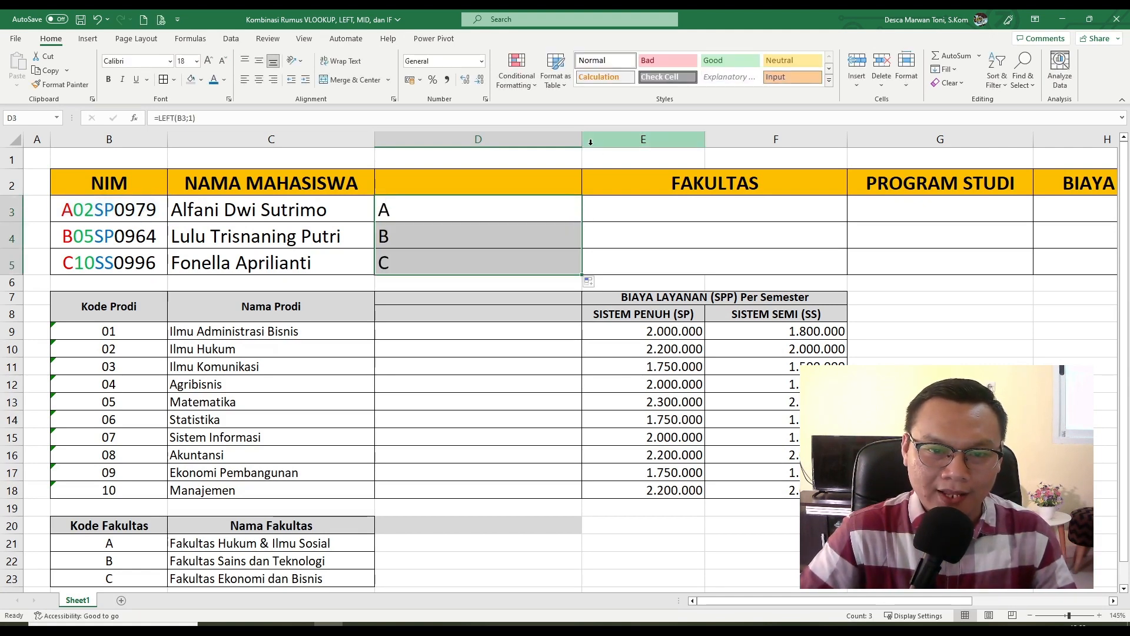
{"action": "left_click_drag", "start_coordinate": [582, 141], "coordinate": [436, 142]}
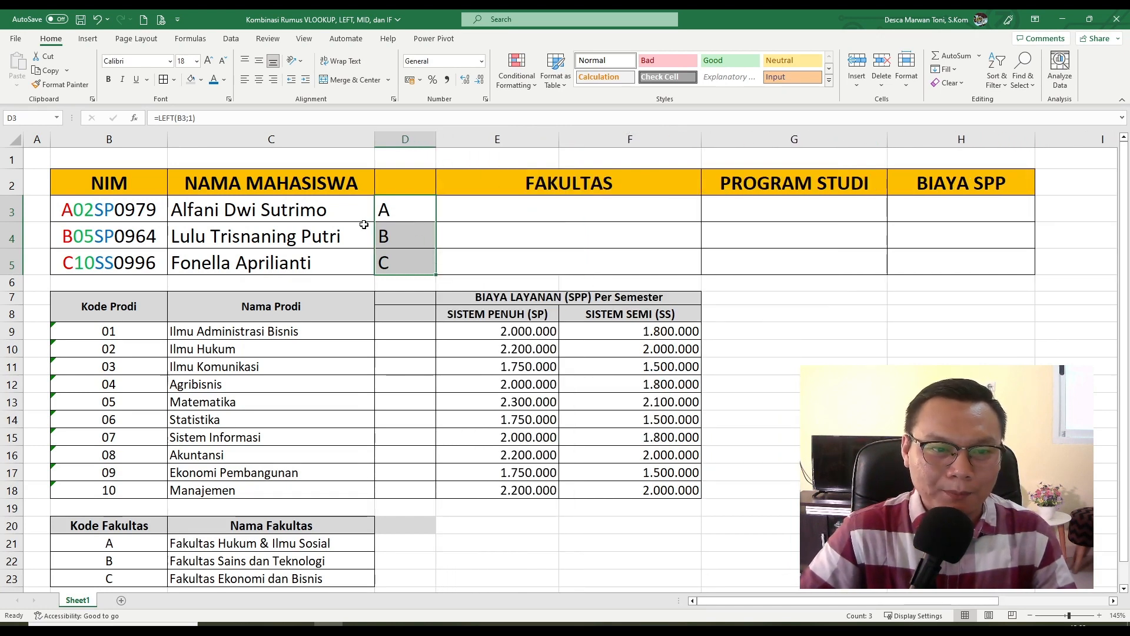
{"action": "left_click", "coordinate": [405, 219]}
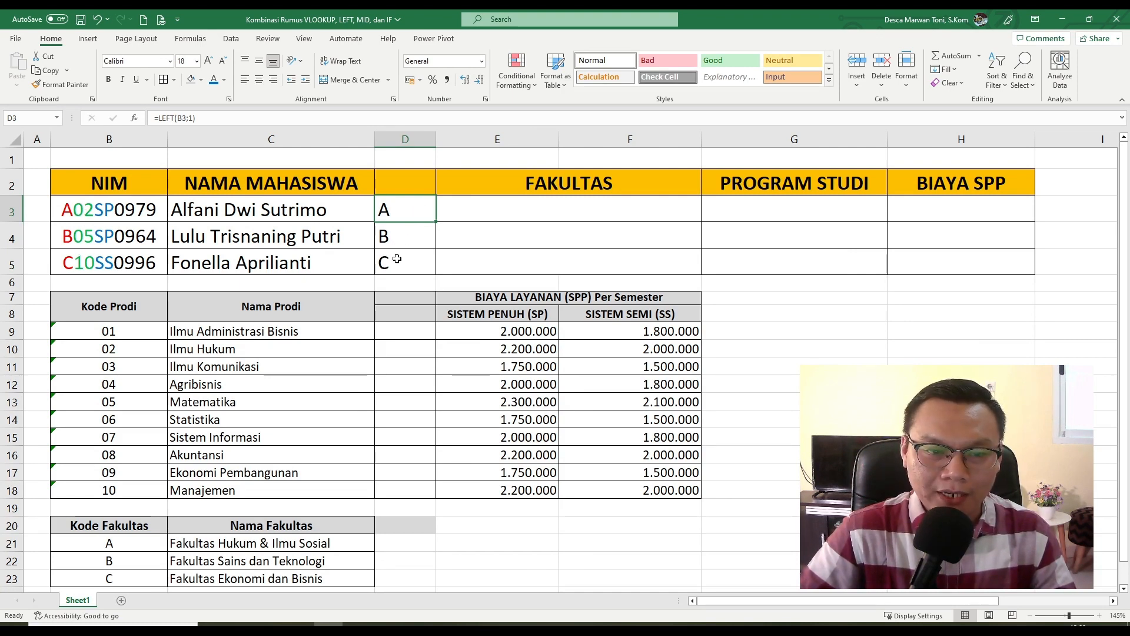
- Begin a VLOOKUP formula in E3 with D3 as the lookup value and the absolute range $B$21:$C$23 as the table
{"action": "left_click", "coordinate": [497, 215]}
{"action": "type", "text": "="}
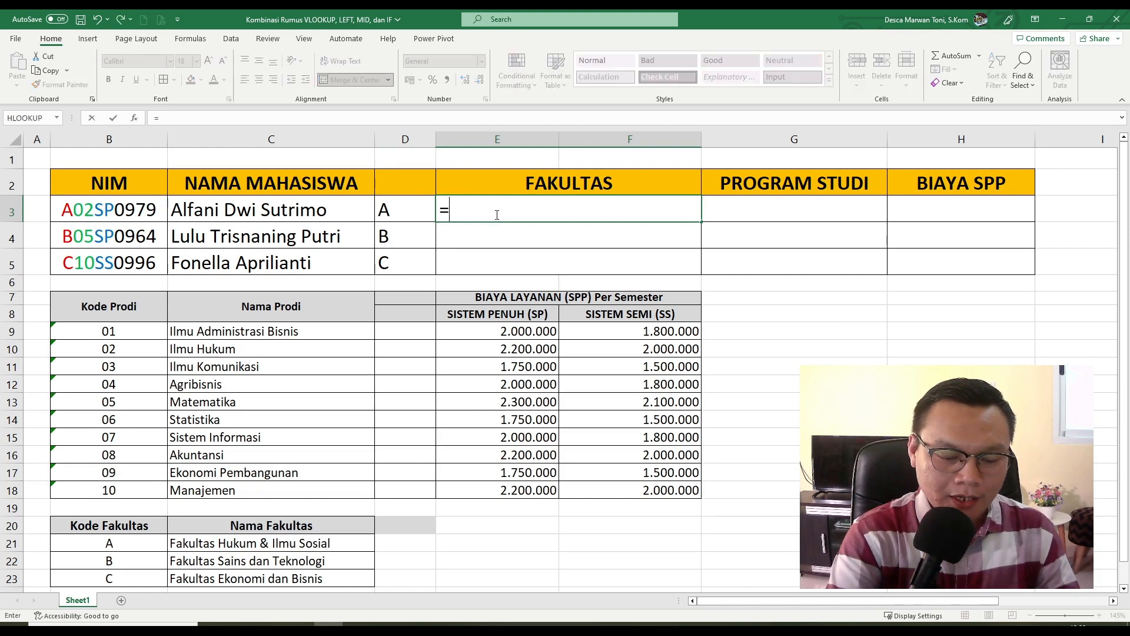
{"action": "type", "text": "VLOOKUP("}
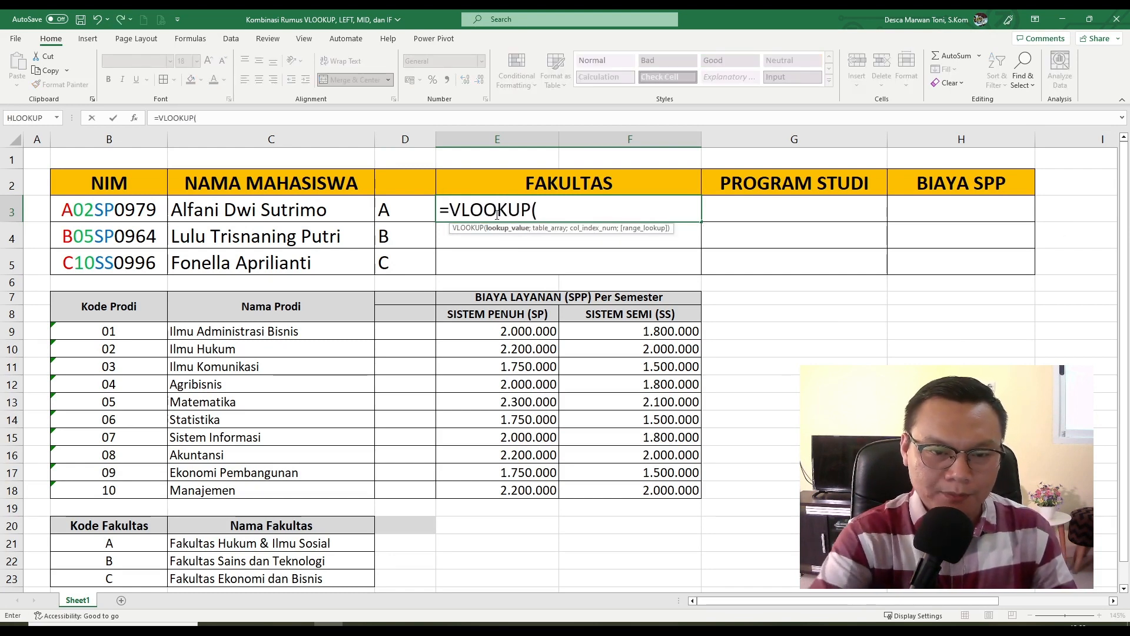
{"action": "left_click", "coordinate": [398, 216]}
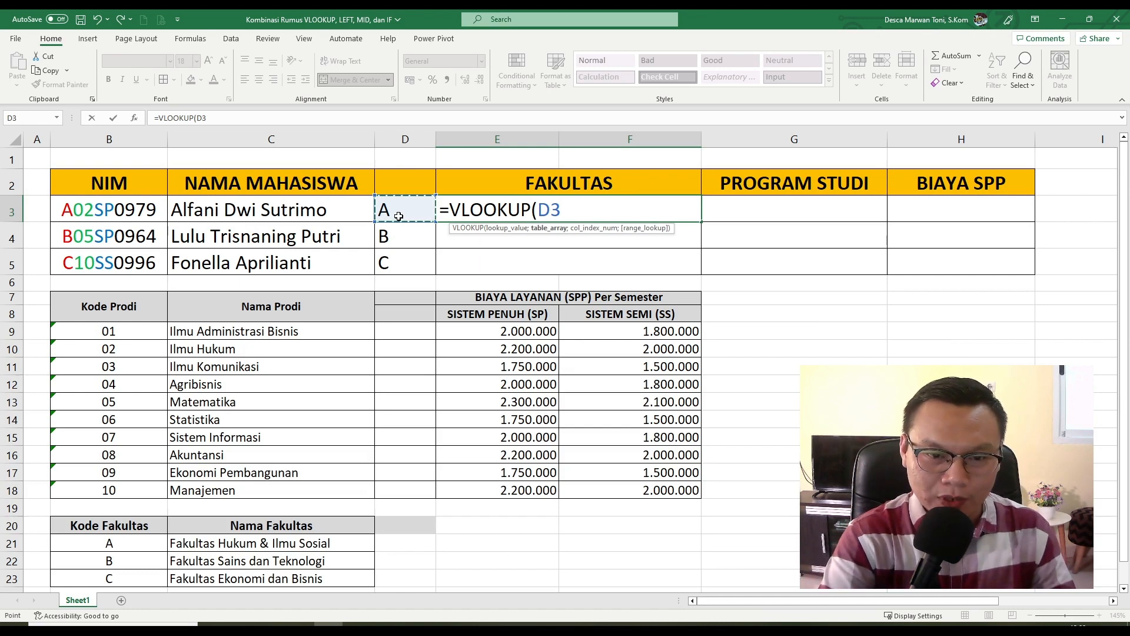
{"action": "type", "text": ";"}
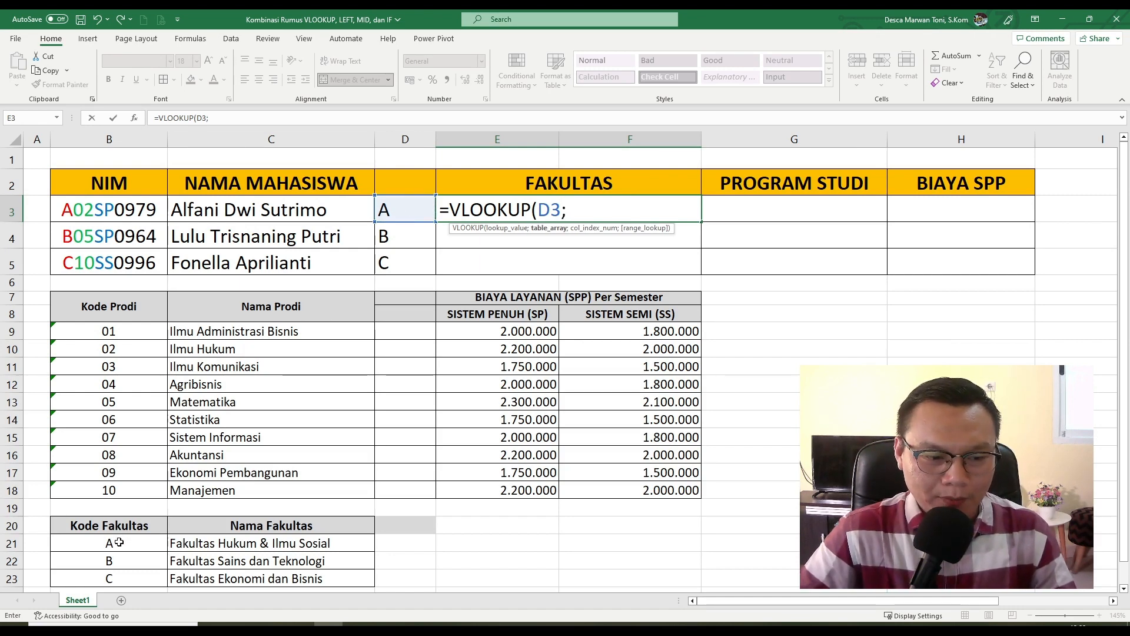
{"action": "left_click_drag", "start_coordinate": [123, 532], "coordinate": [203, 575]}
{"action": "key", "text": "F4"}
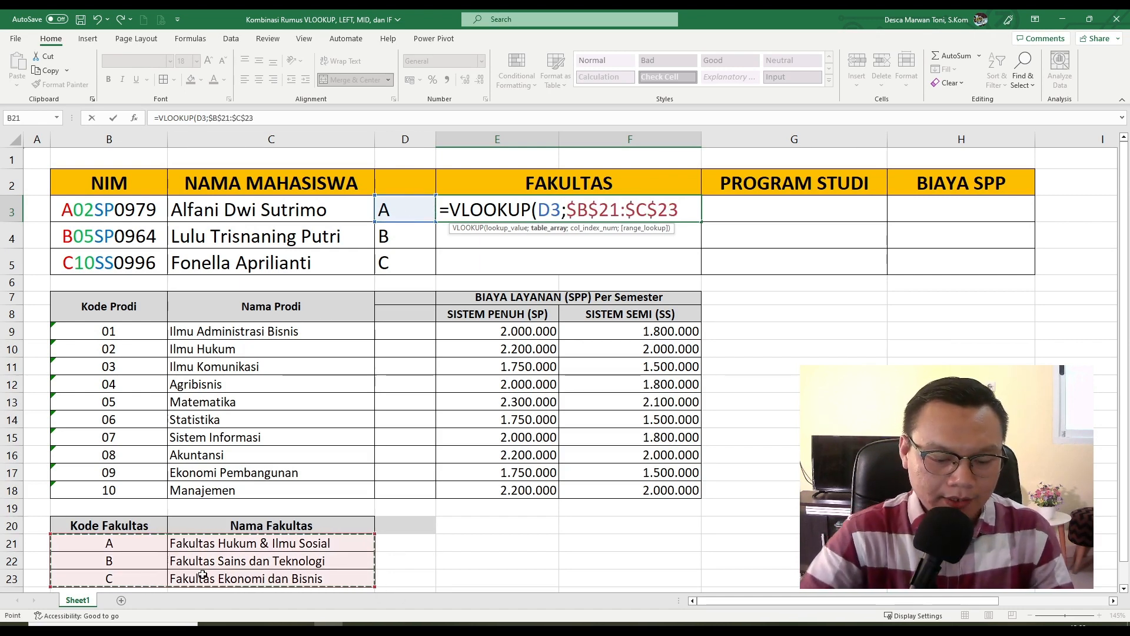
- Complete E3's lookup with column 2 and match type 0, and fill the formula down to E5
{"action": "type", "text": ";"}
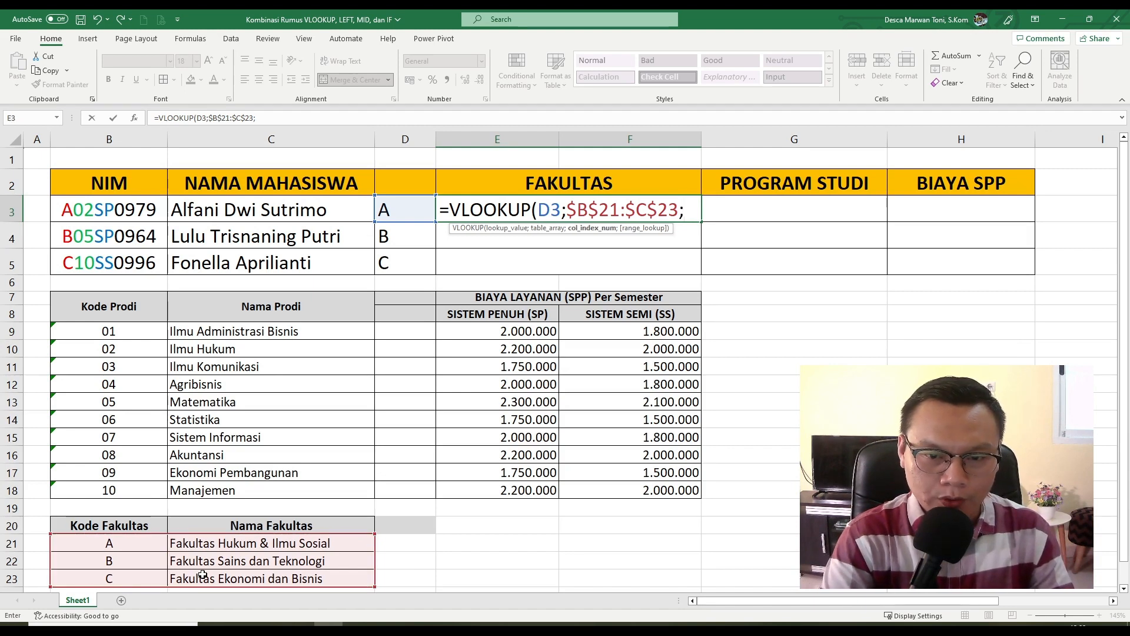
{"action": "type", "text": "2;"}
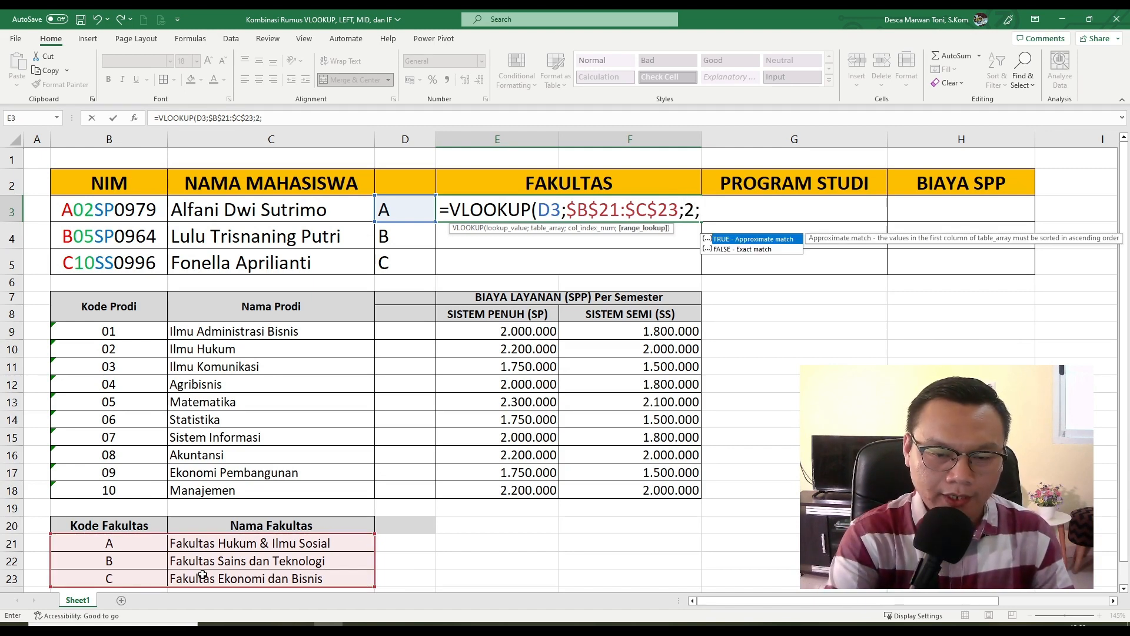
{"action": "type", "text": "0)"}
{"action": "key", "text": "Return"}
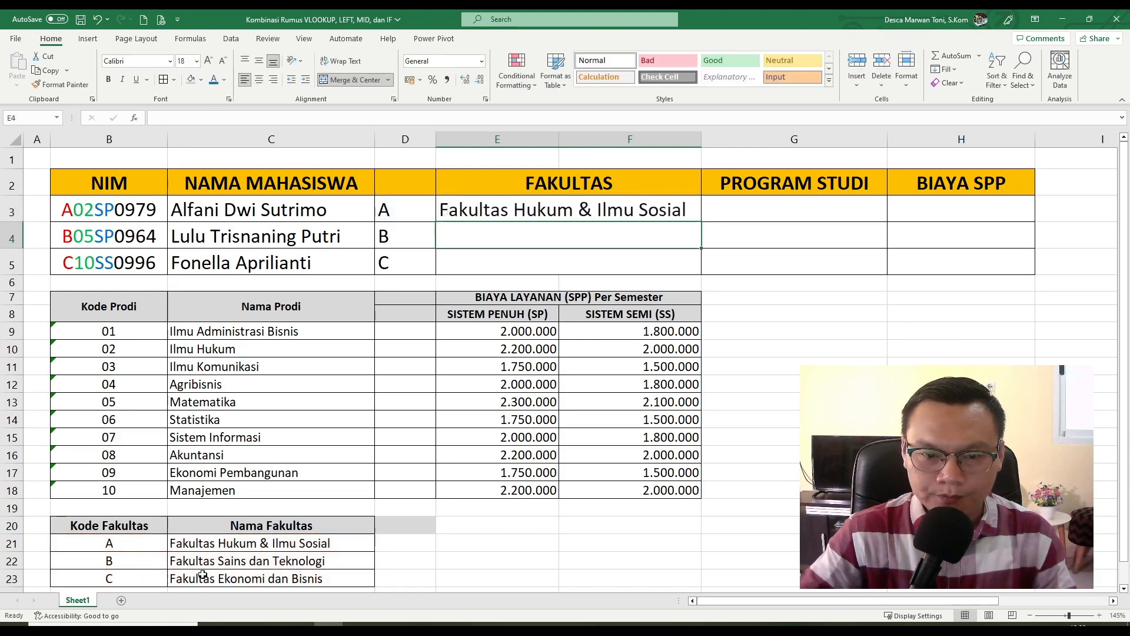
{"action": "left_click", "coordinate": [682, 217]}
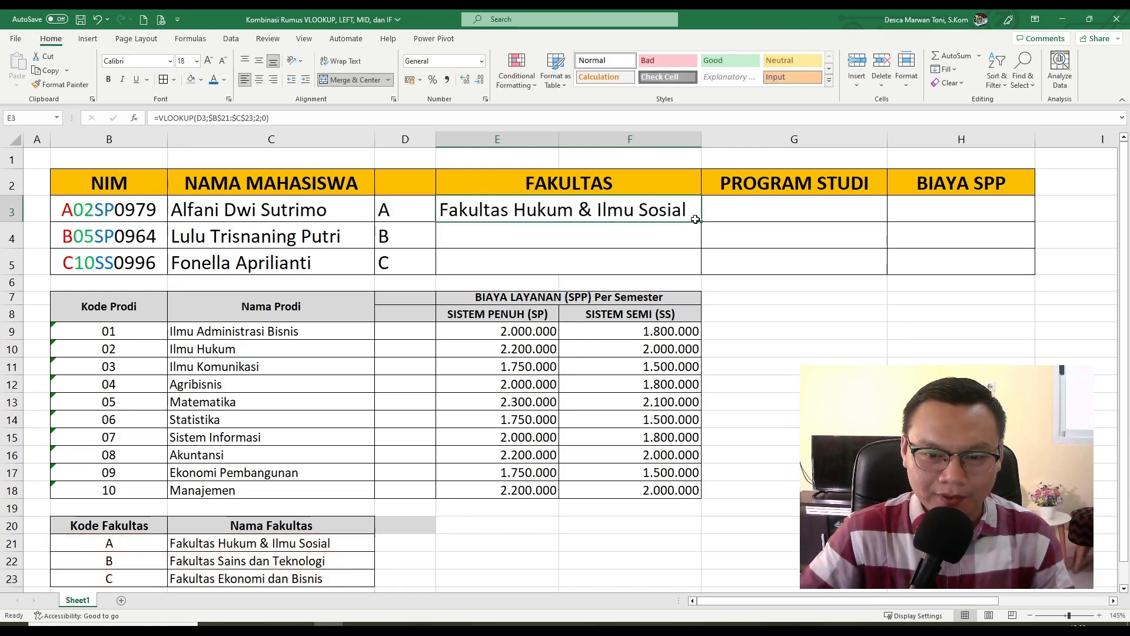
{"action": "double_click", "coordinate": [700, 222]}
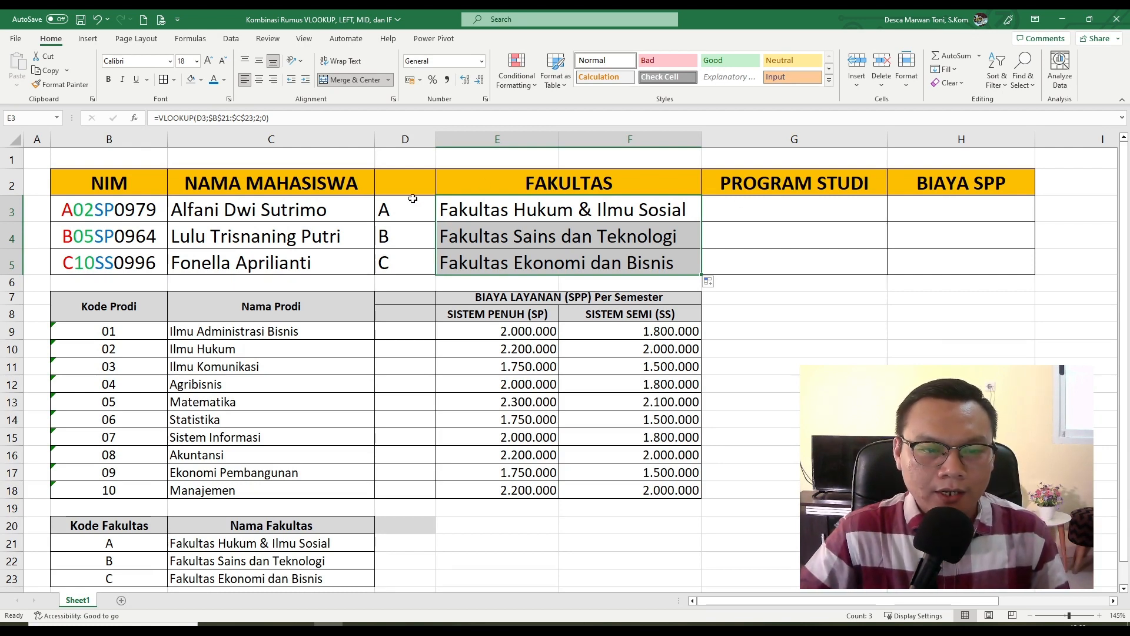
- Enter the heading Kode Fakultas in D2 above the extracted faculty codes
{"action": "left_click", "coordinate": [405, 139]}
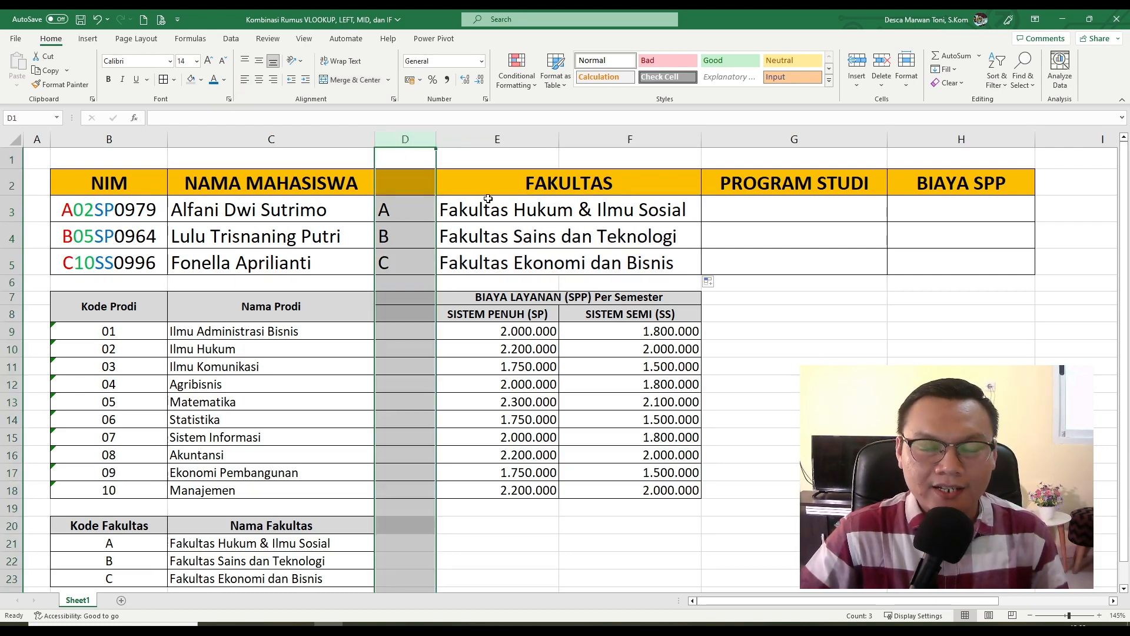
{"action": "left_click", "coordinate": [396, 204]}
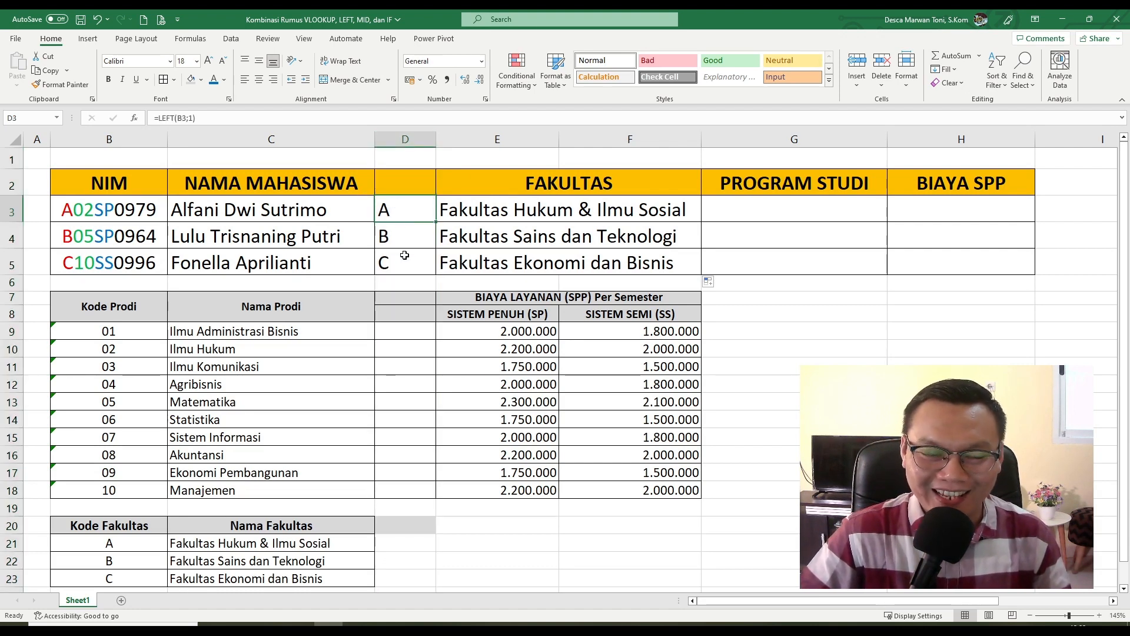
{"action": "left_click", "coordinate": [409, 187]}
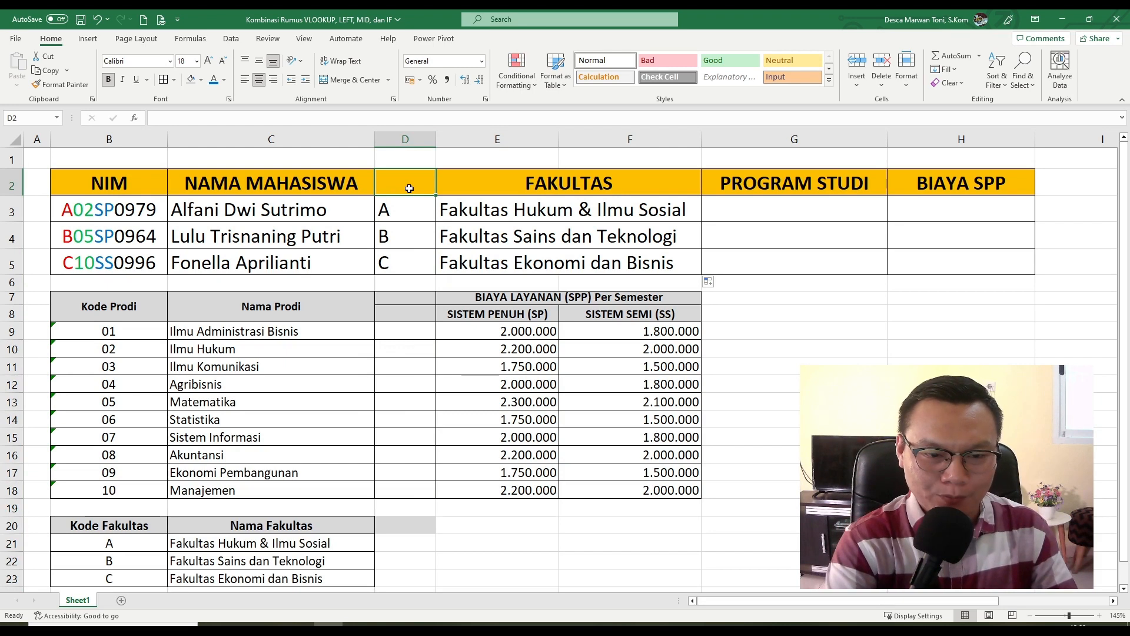
{"action": "type", "text": "kODE"}
{"action": "key", "text": "BackSpace"}
{"action": "key", "text": "BackSpace"}
{"action": "key", "text": "BackSpace"}
{"action": "key", "text": "BackSpace"}
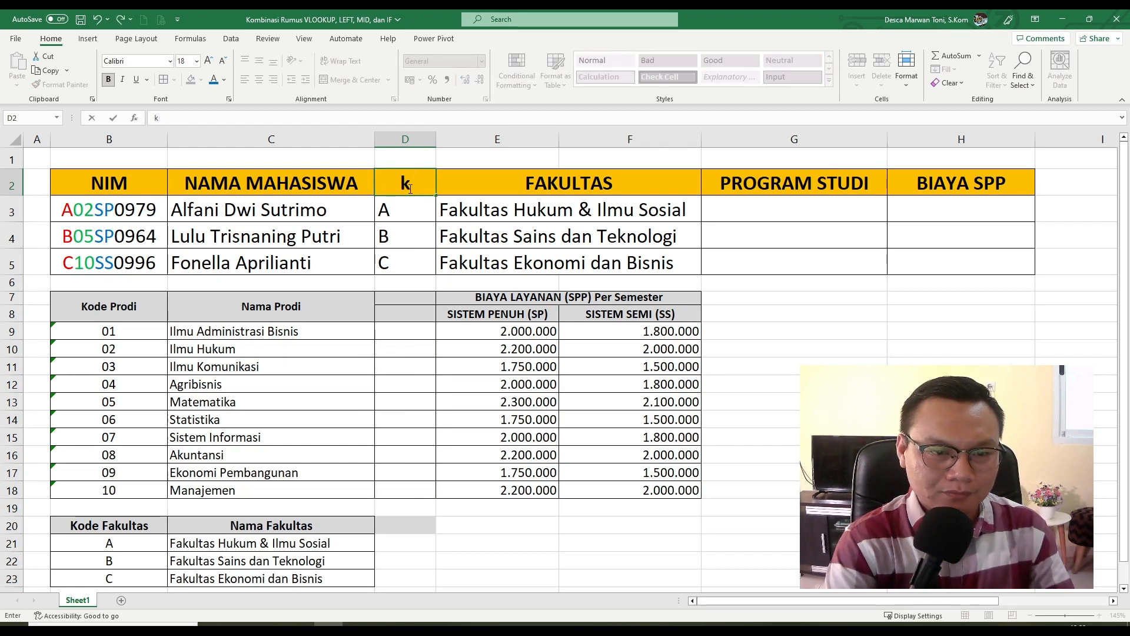
{"action": "type", "text": "Kode Fakultas"}
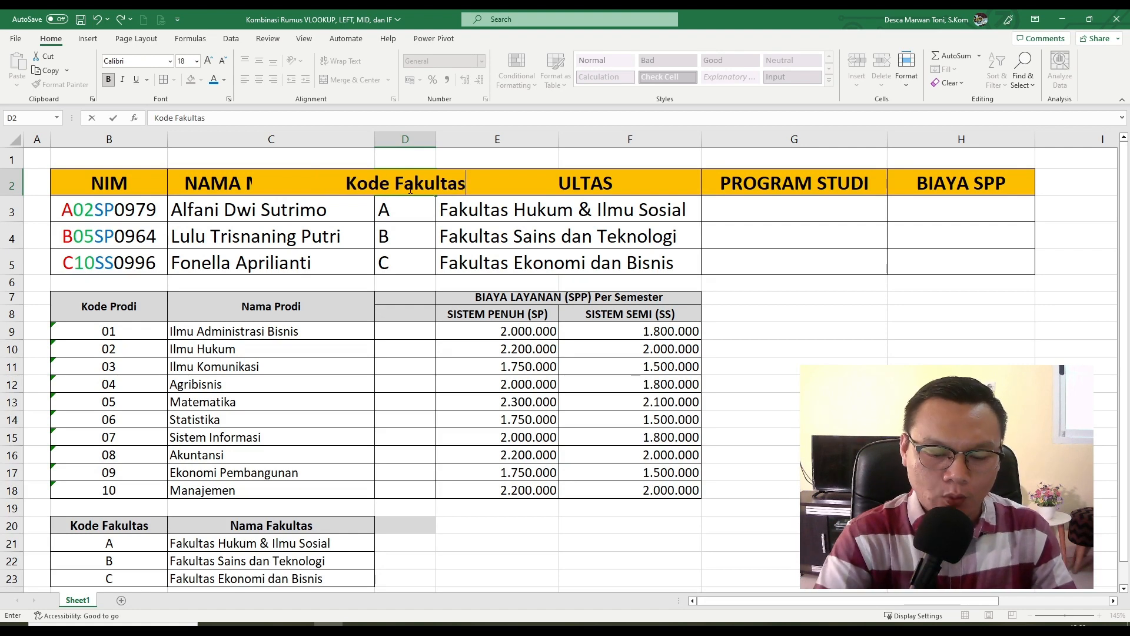
{"action": "key", "text": "Return"}
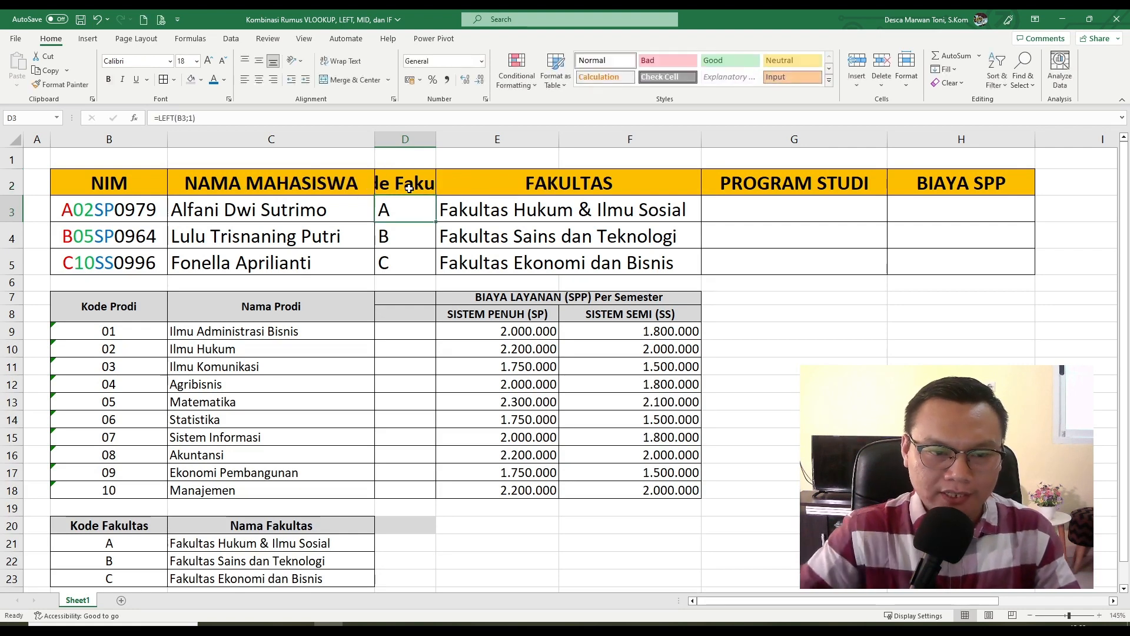
- Wrap the Kode Fakultas heading in D2, reduce row 2 to two text lines, and widen column D to fit the words
{"action": "left_click_drag", "start_coordinate": [436, 142], "coordinate": [443, 143]}
{"action": "key", "text": "Up"}
{"action": "left_click", "coordinate": [355, 61]}
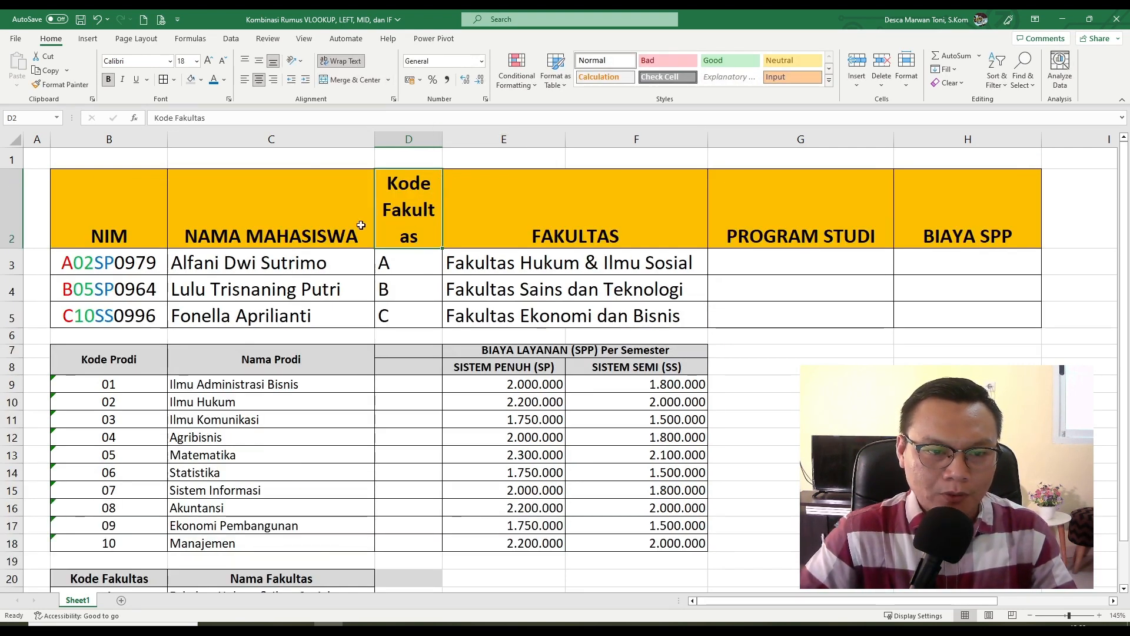
{"action": "left_click_drag", "start_coordinate": [14, 248], "coordinate": [14, 218]}
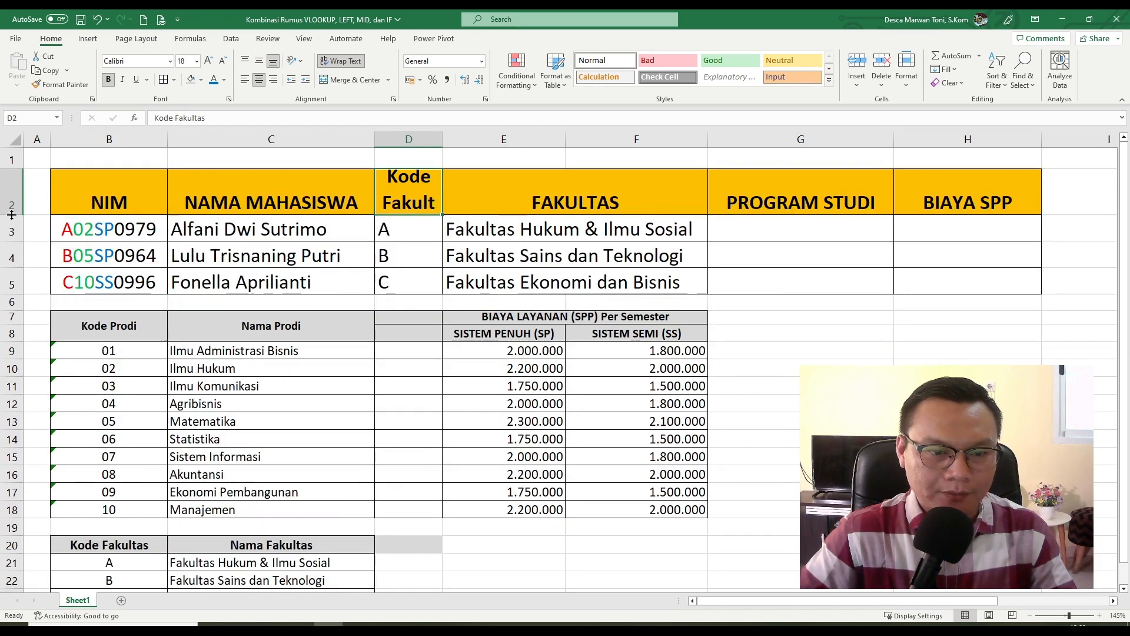
{"action": "left_click_drag", "start_coordinate": [442, 140], "coordinate": [454, 140]}
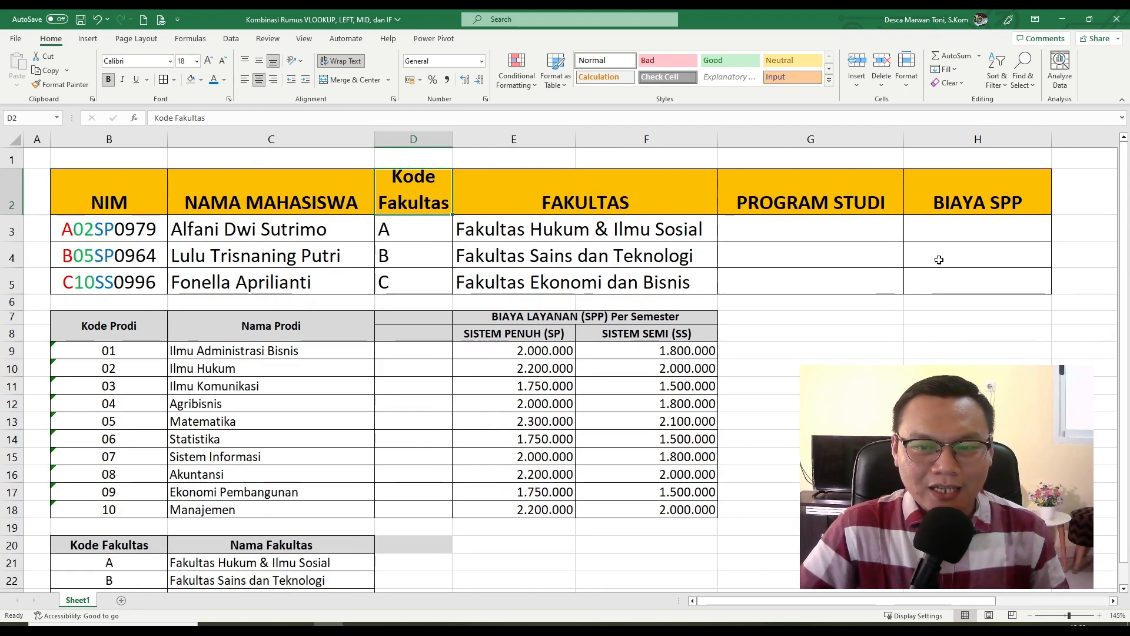
- Replace the helper column's heading in D2 with Kode Prodi
{"action": "left_click", "coordinate": [840, 231]}
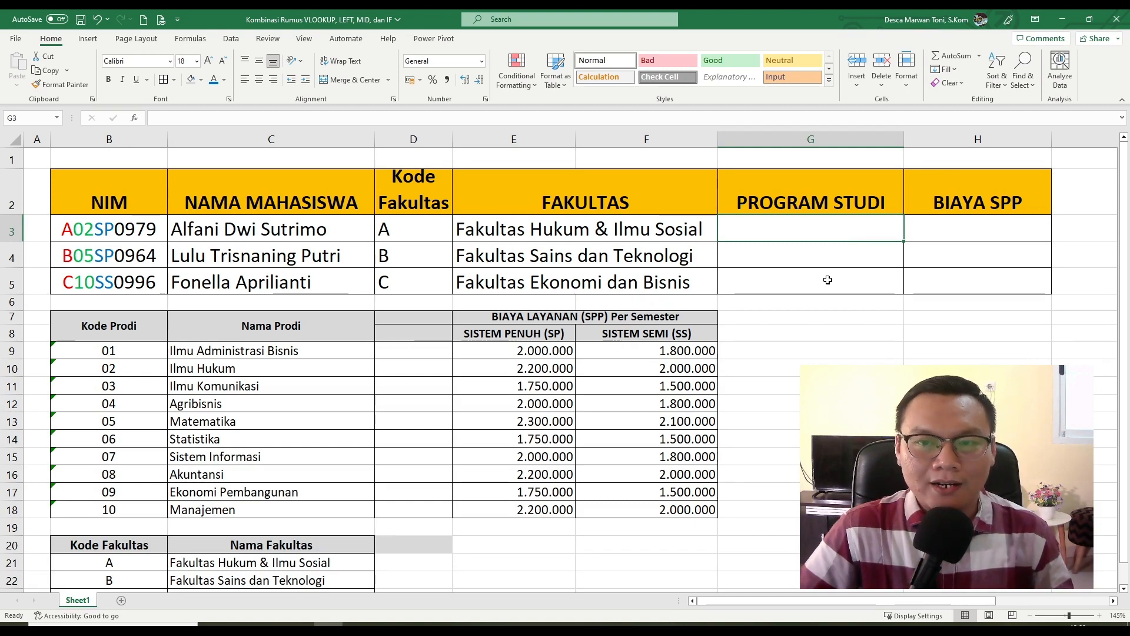
{"action": "left_click", "coordinate": [95, 231]}
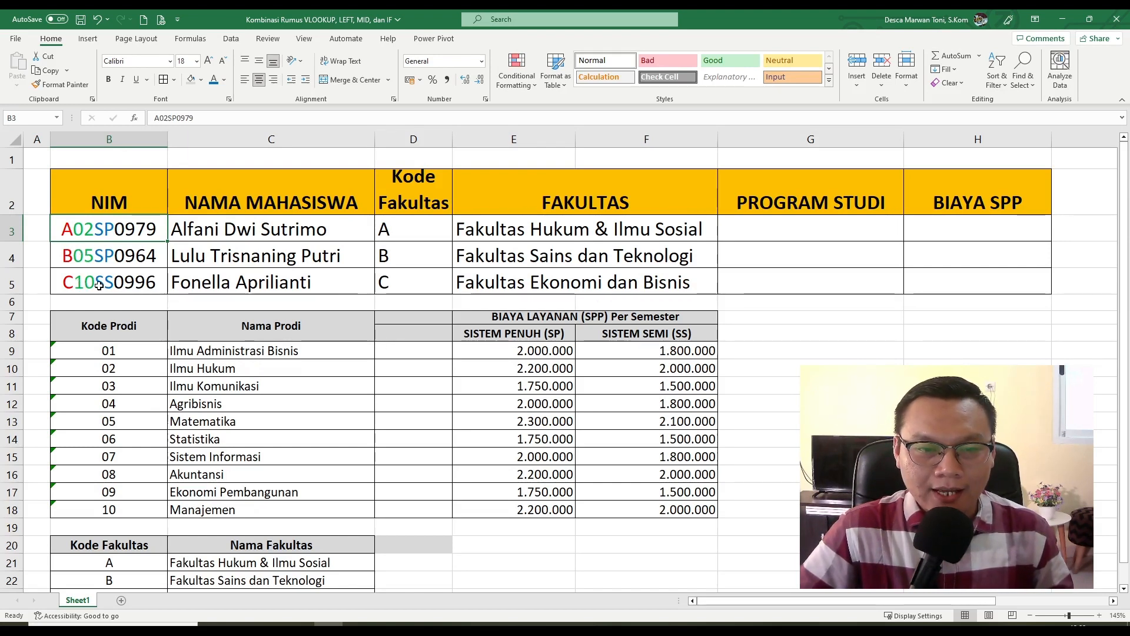
{"action": "left_click", "coordinate": [415, 185]}
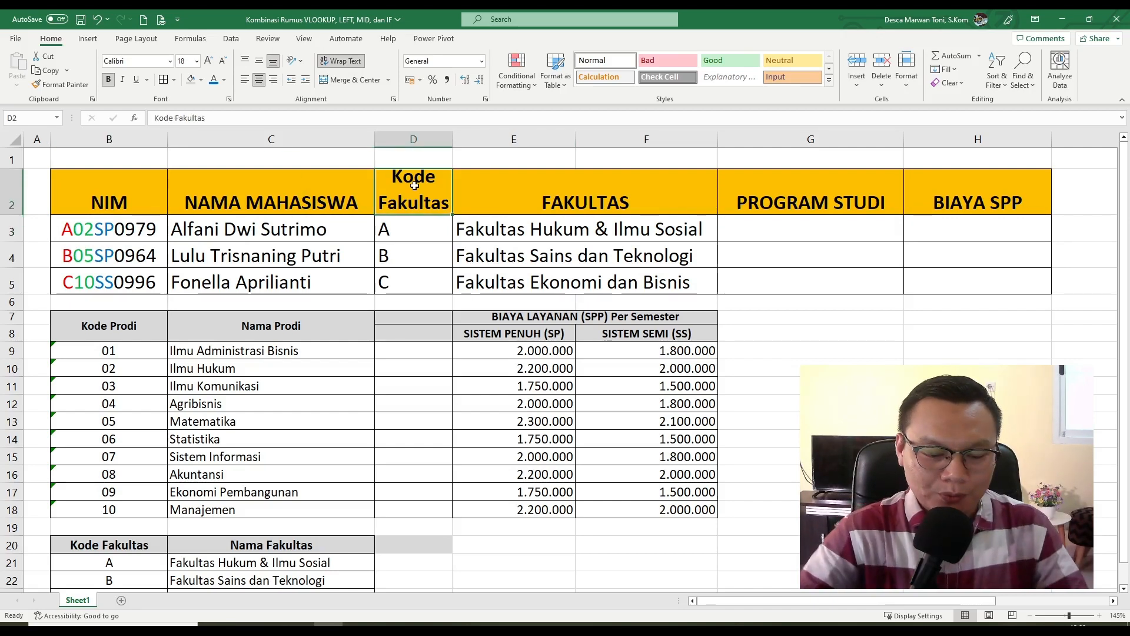
{"action": "type", "text": "Kode P"}
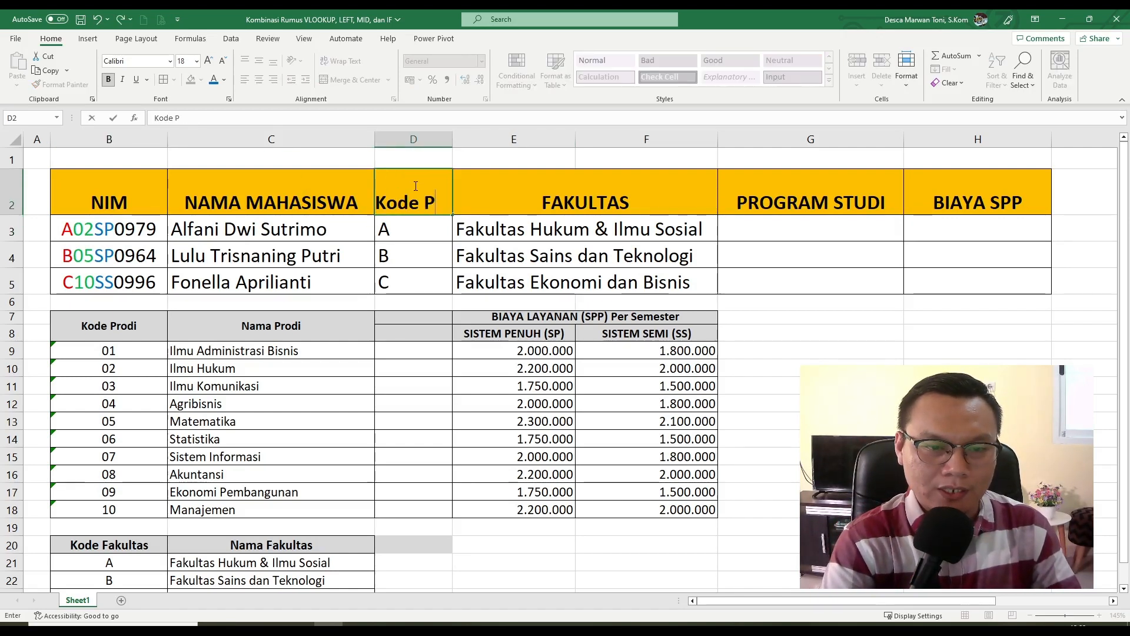
{"action": "type", "text": "rodi"}
{"action": "key", "text": "Return"}
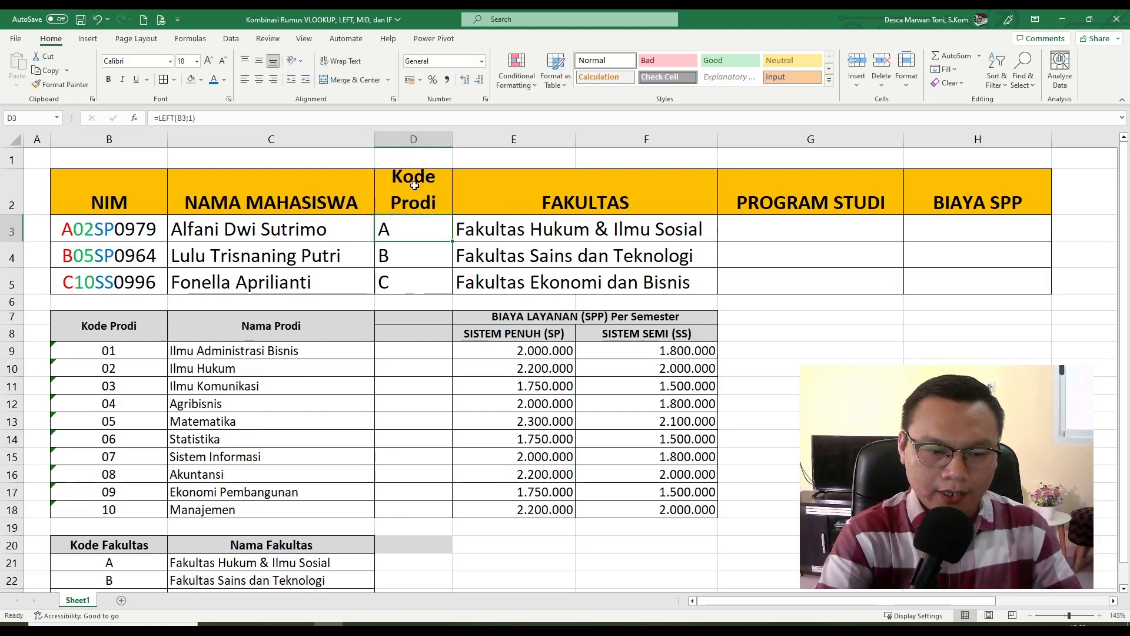
- Replace the LEFT formula in D3 with the start of a MID formula that takes its text from B3
{"action": "key", "text": "F2"}
{"action": "key", "text": "BackSpace"}
{"action": "key", "text": "BackSpace"}
{"action": "key", "text": "BackSpace"}
{"action": "key", "text": "BackSpace"}
{"action": "key", "text": "BackSpace"}
{"action": "key", "text": "BackSpace"}
{"action": "key", "text": "BackSpace"}
{"action": "key", "text": "BackSpace"}
{"action": "key", "text": "BackSpace"}
{"action": "key", "text": "BackSpace"}
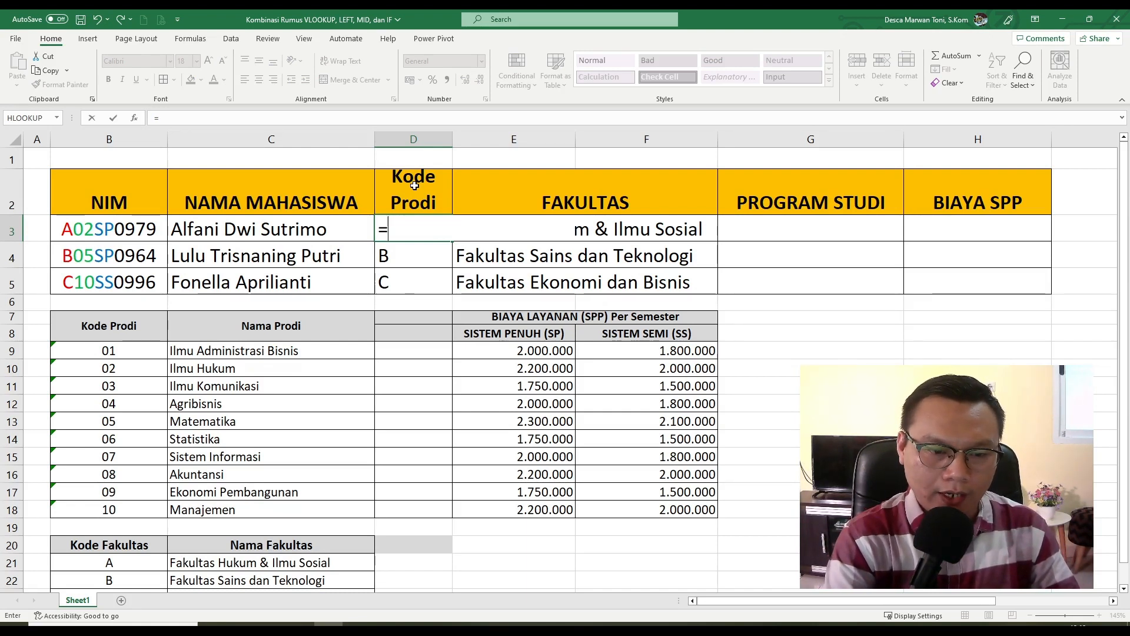
{"action": "type", "text": "MID("}
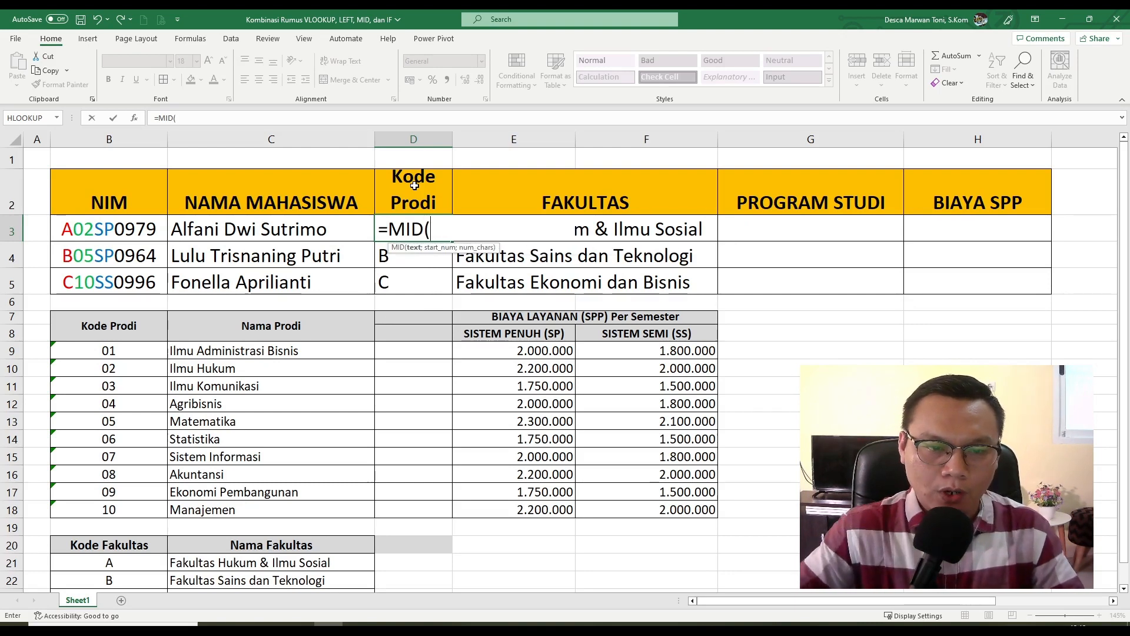
{"action": "left_click", "coordinate": [86, 229]}
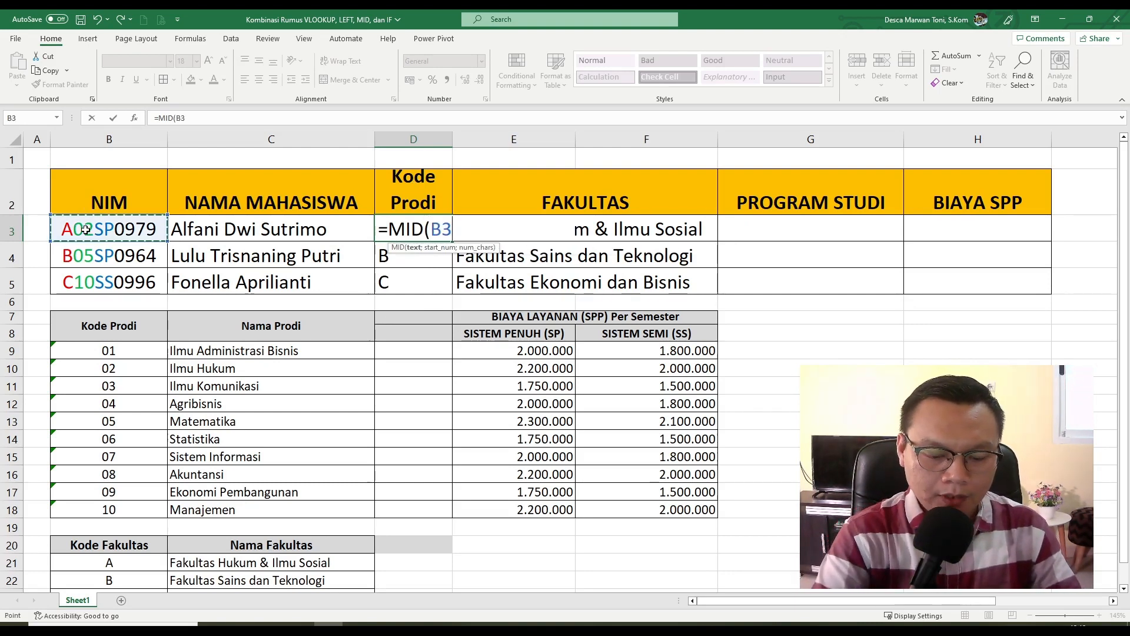
- Complete D3's MID formula with start position 2 and 2 characters, and fill it down to D5
{"action": "type", "text": ";"}
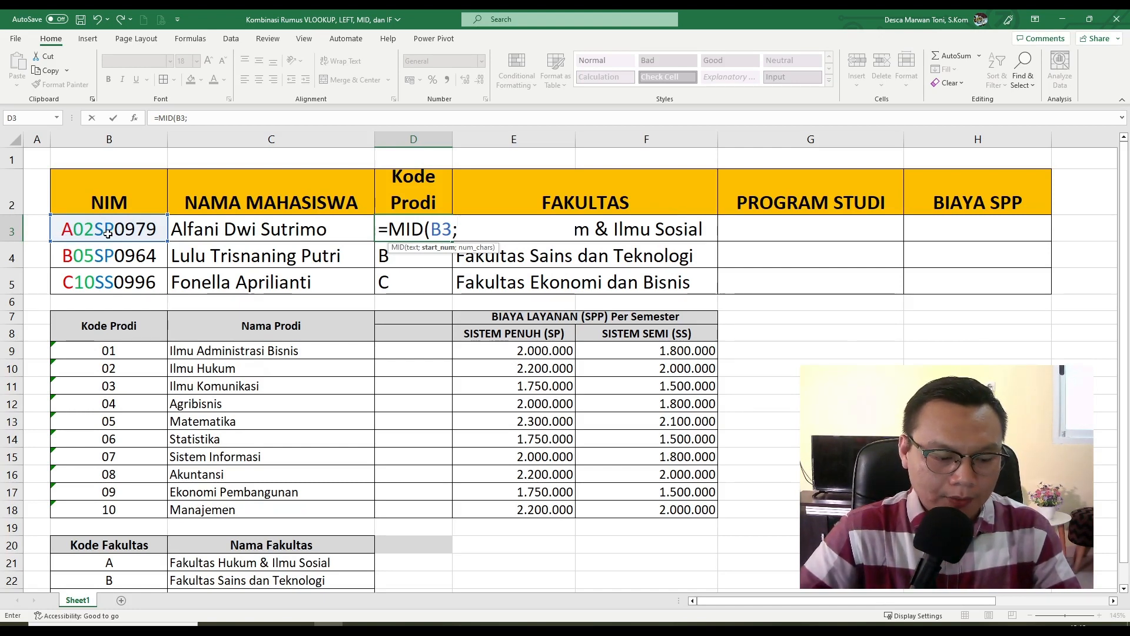
{"action": "type", "text": "2"}
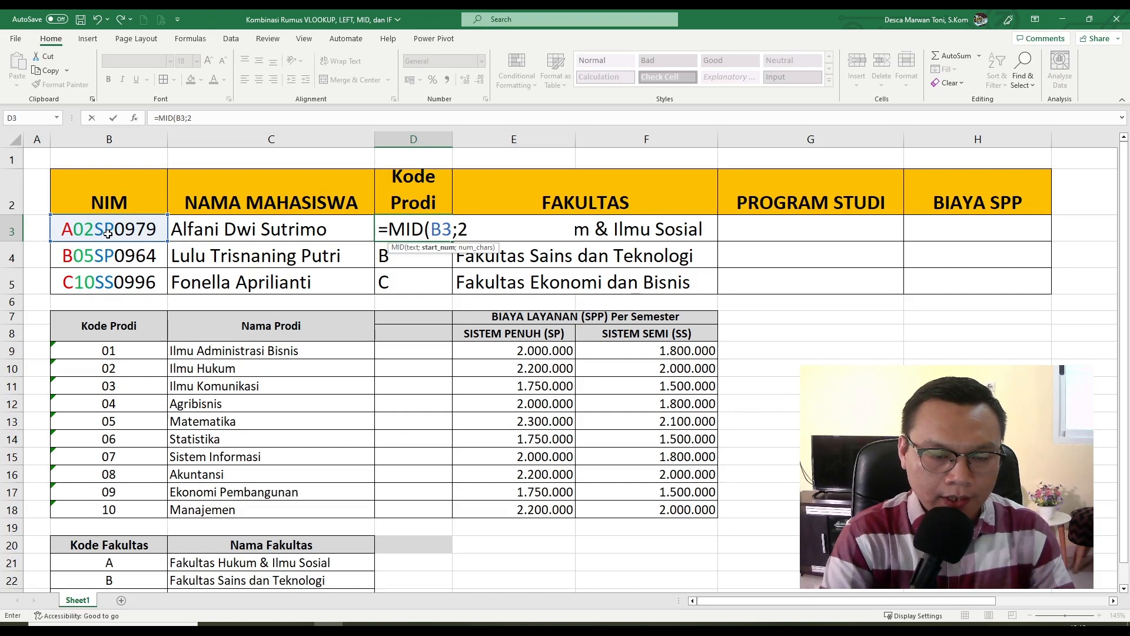
{"action": "type", "text": ";"}
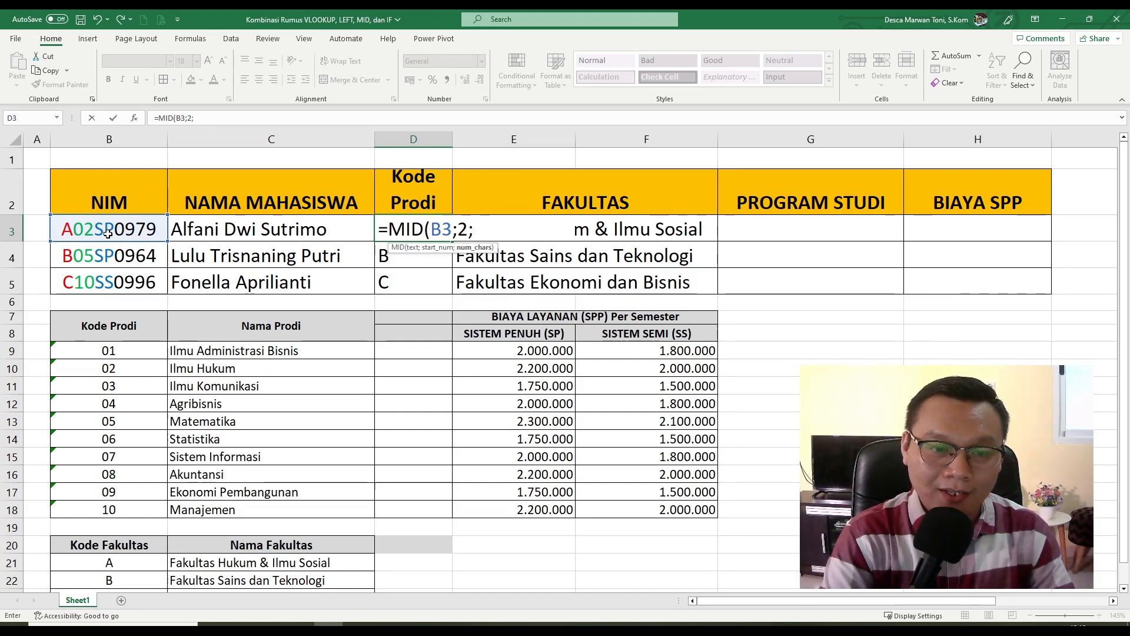
{"action": "type", "text": "2"}
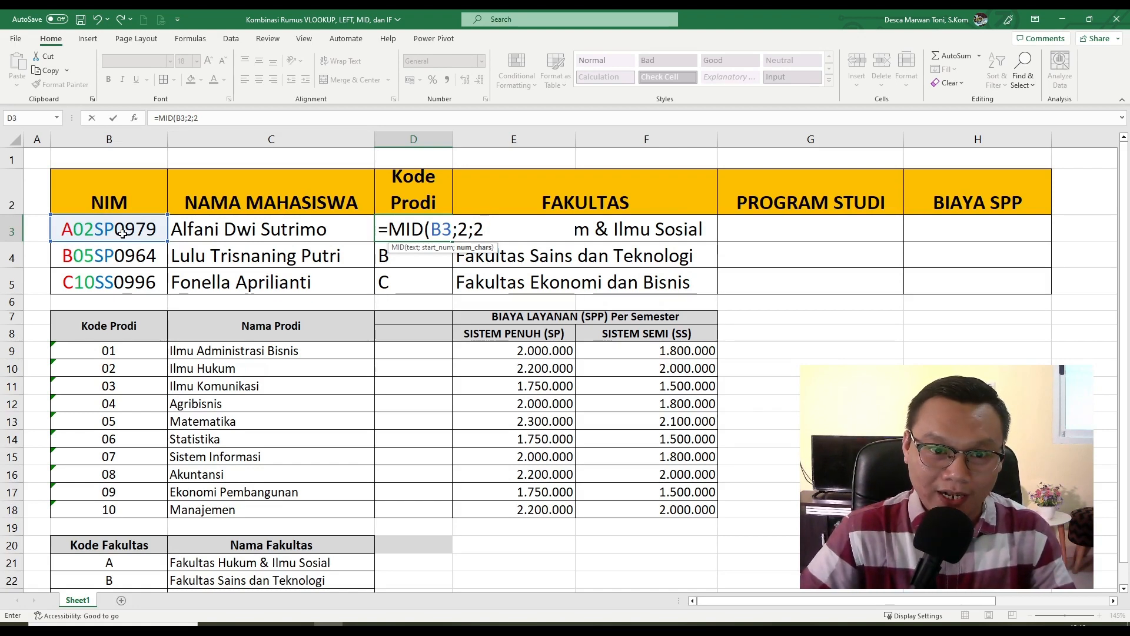
{"action": "key", "text": "ctrl+Return"}
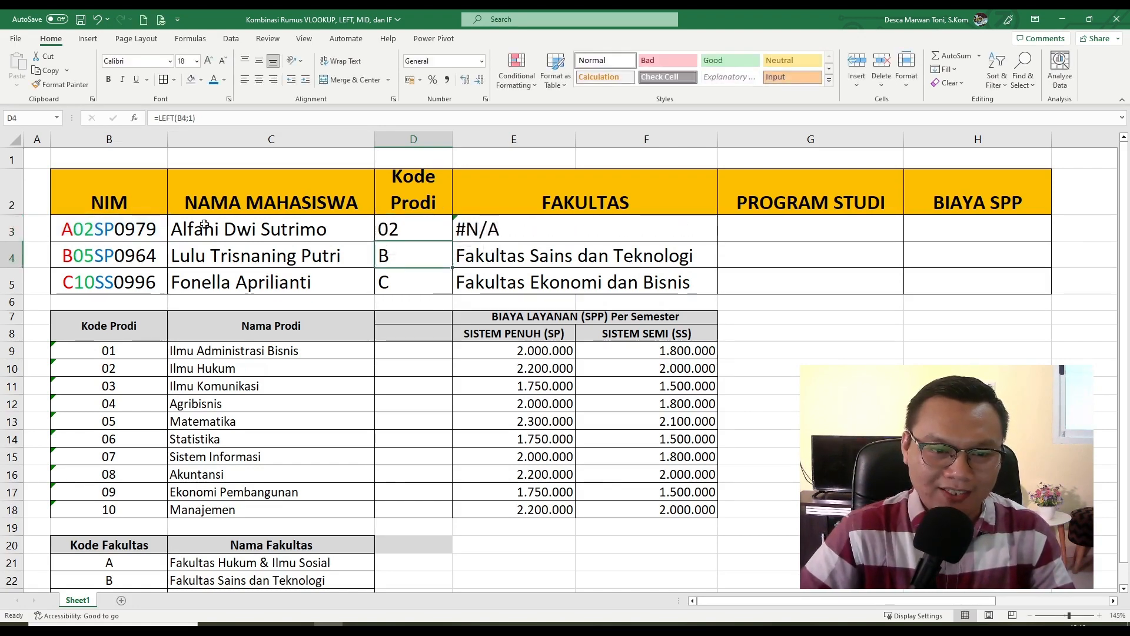
{"action": "double_click", "coordinate": [453, 241]}
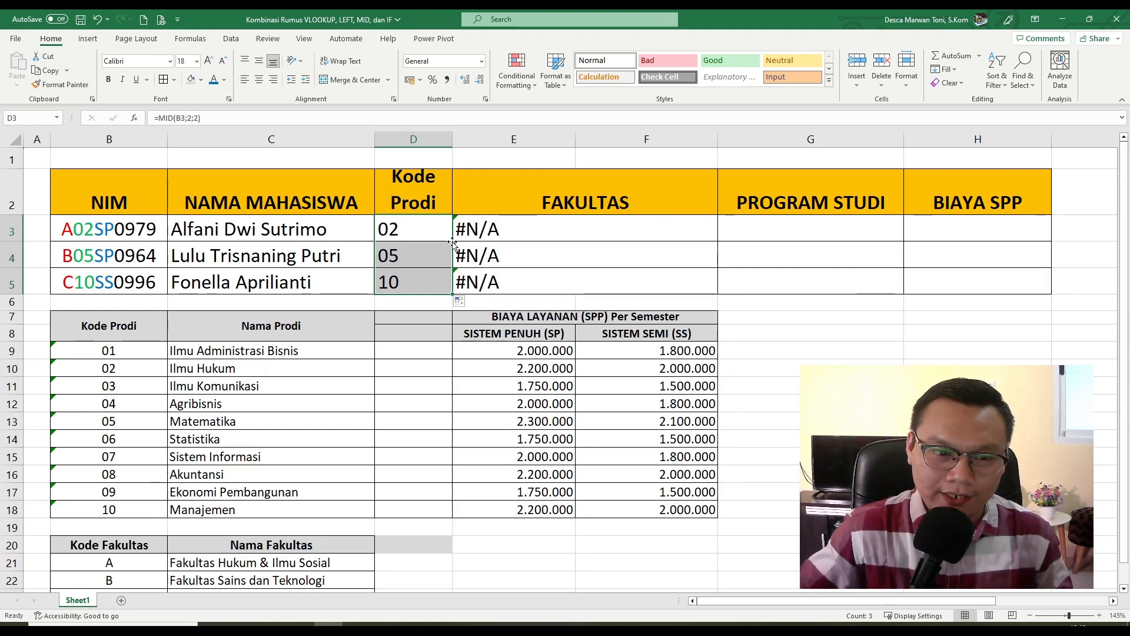
{"action": "left_click", "coordinate": [418, 290]}
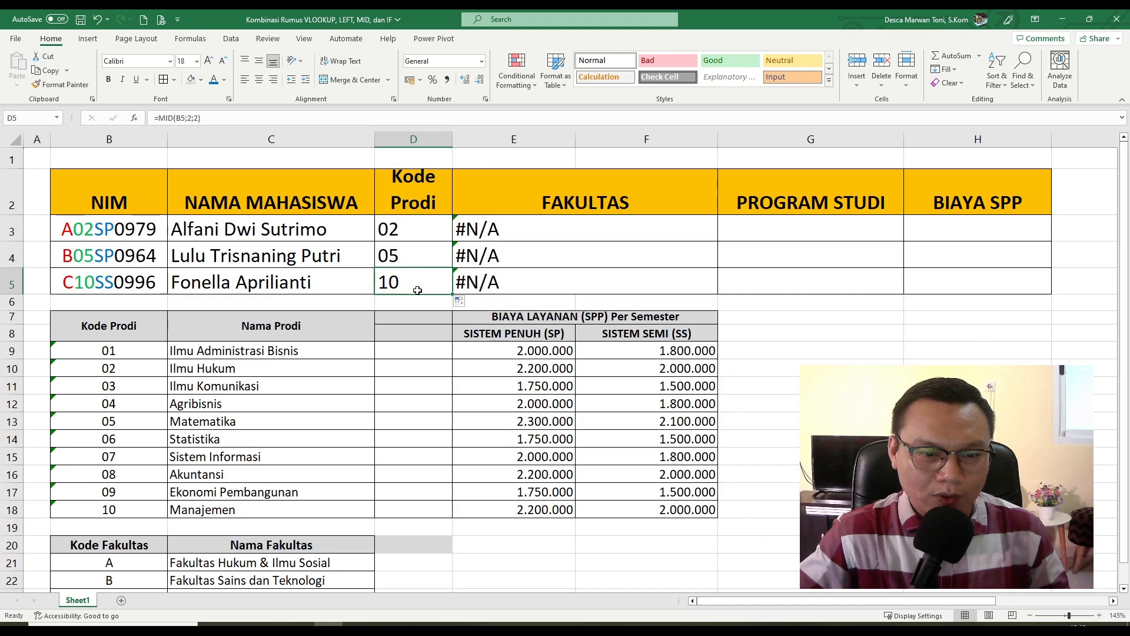
- Overwrite E3 with the start of a VLOOKUP formula that uses LEFT(B3;1) as its lookup value
{"action": "left_click", "coordinate": [568, 236]}
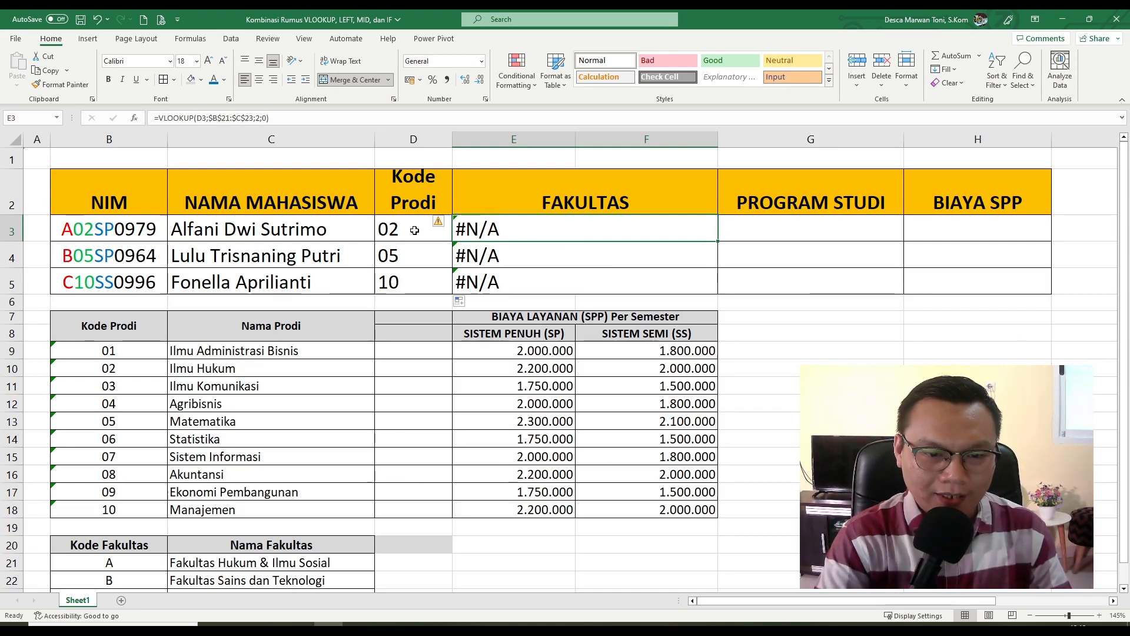
{"action": "type", "text": "="}
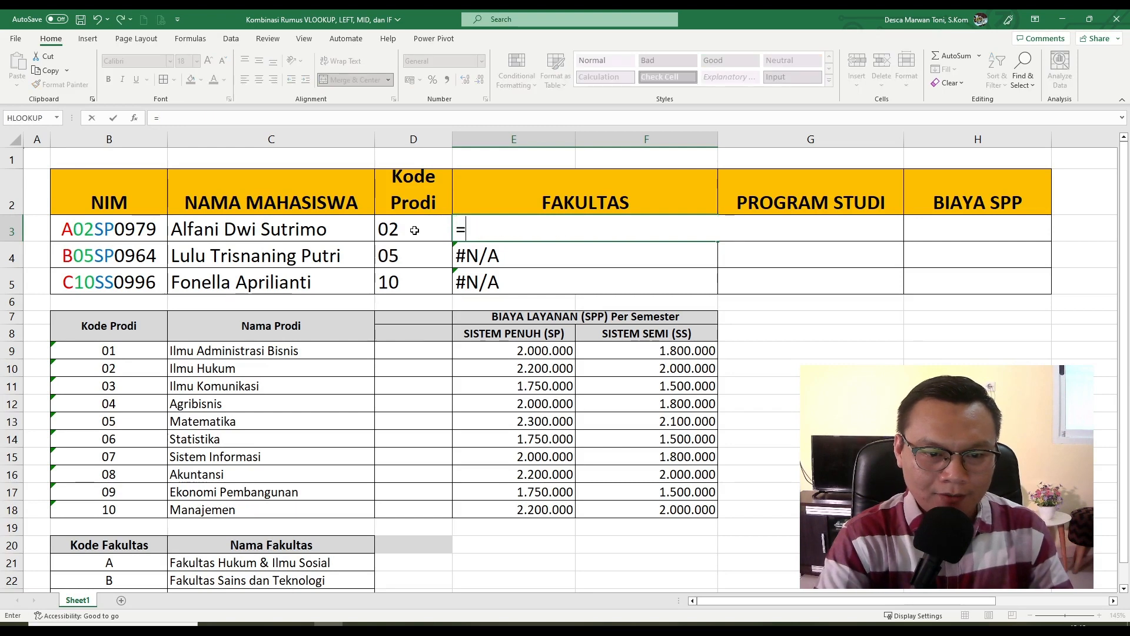
{"action": "type", "text": "VLOOKUP"}
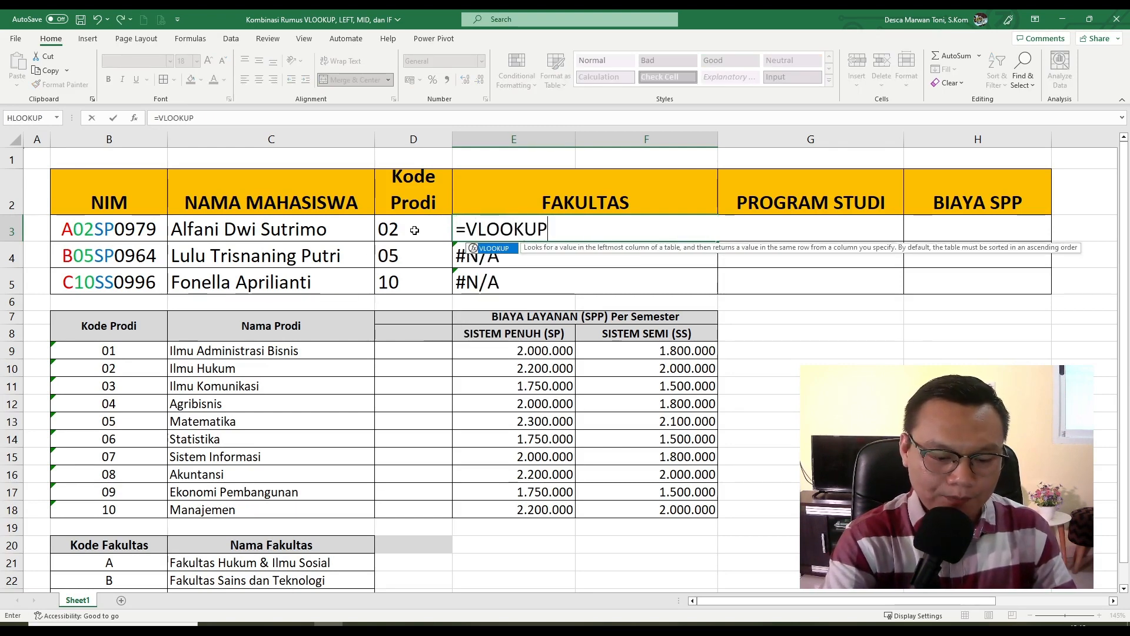
{"action": "type", "text": "("}
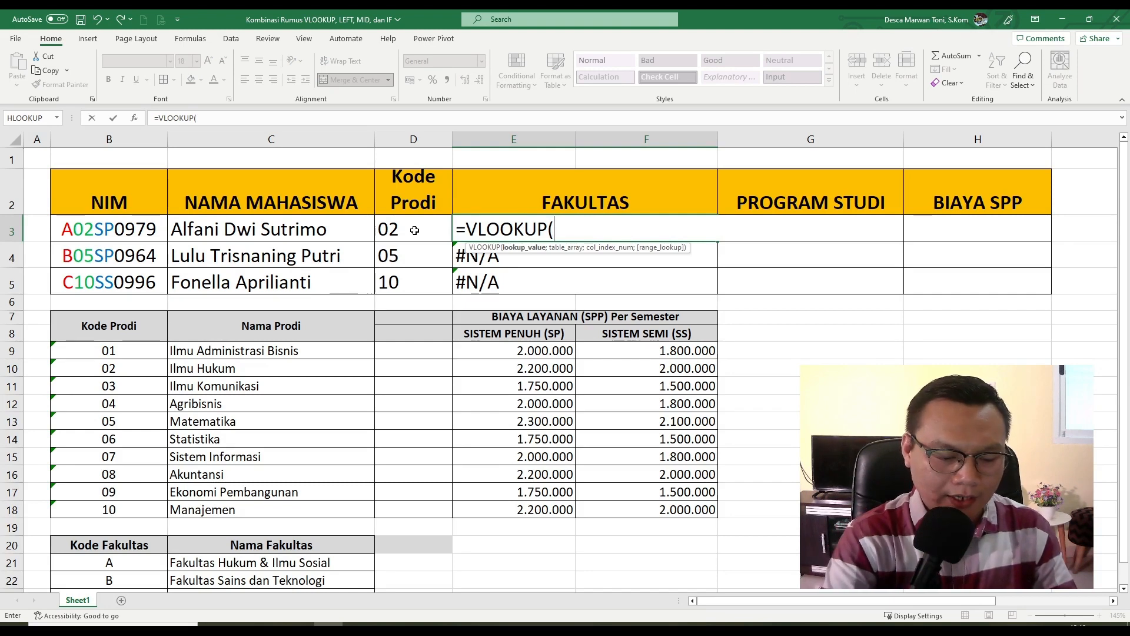
{"action": "type", "text": "LEFT("}
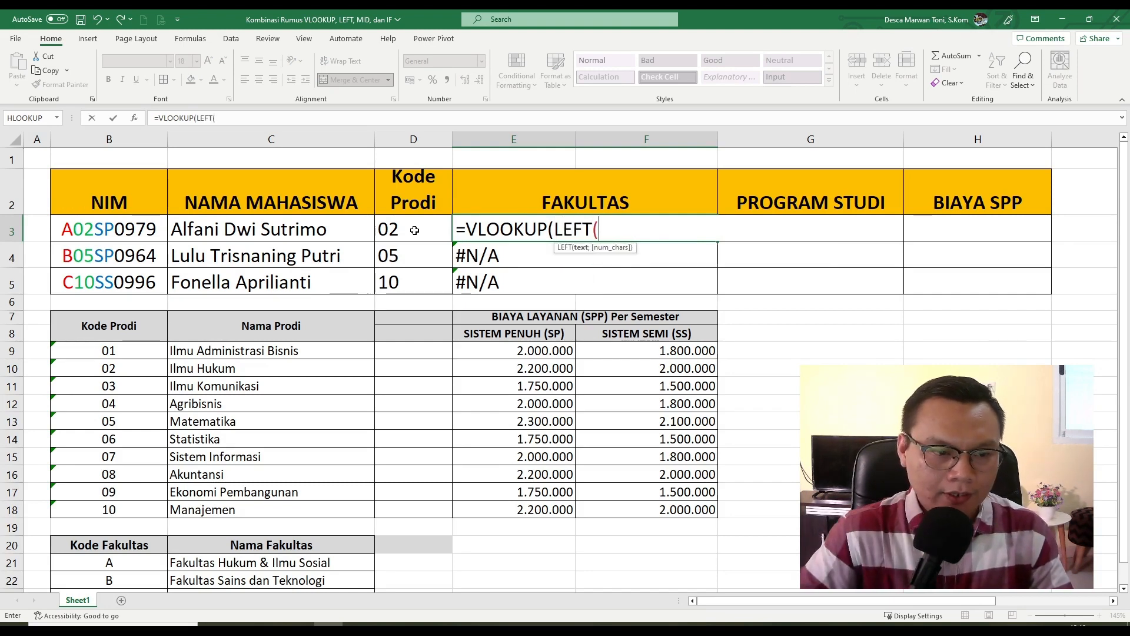
{"action": "left_click", "coordinate": [103, 233]}
{"action": "type", "text": ";1"}
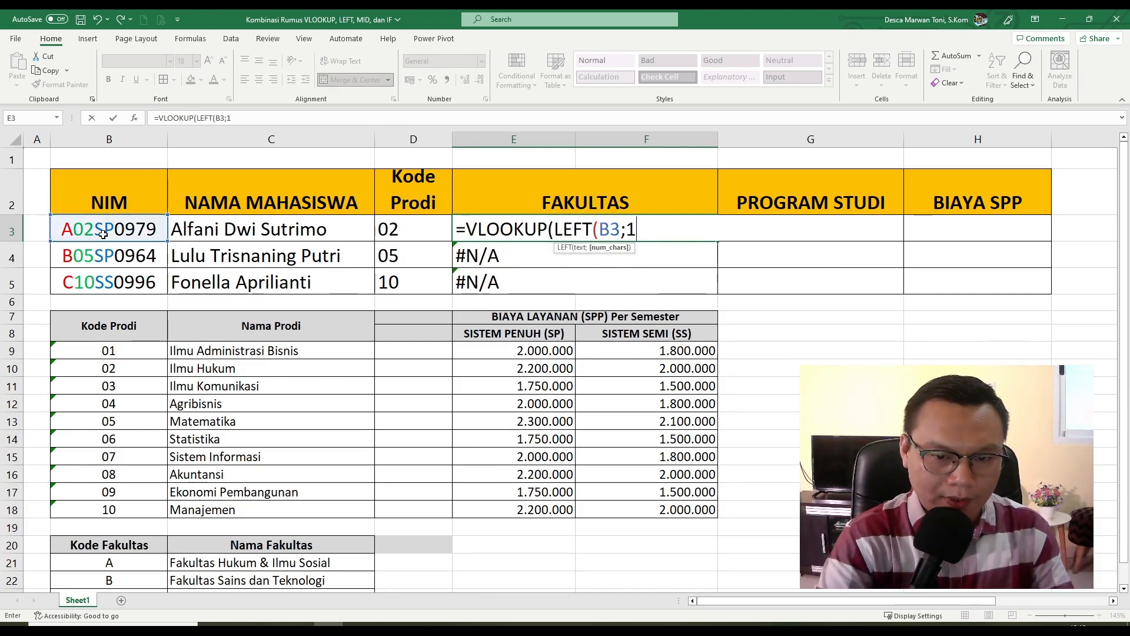
{"action": "type", "text": ");"}
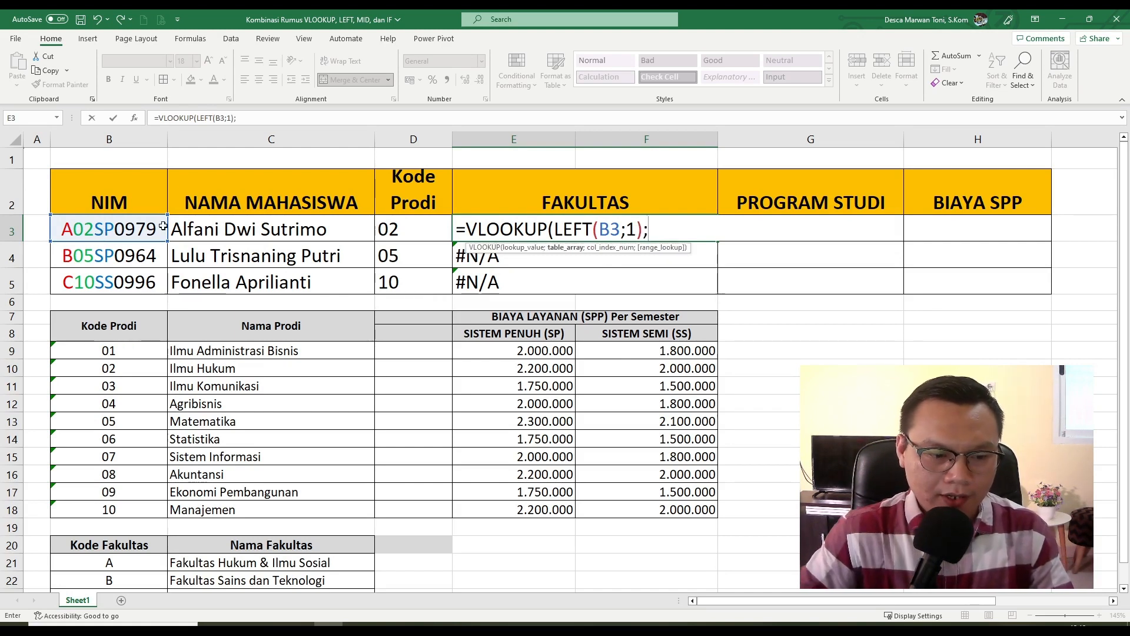
- Add the faculty table to E3's lookup as the absolute range $B$21:$C$23
{"action": "scroll", "coordinate": [133, 546], "scroll_direction": "down", "scroll_amount": 2}
{"action": "left_click_drag", "start_coordinate": [109, 498], "coordinate": [185, 532]}
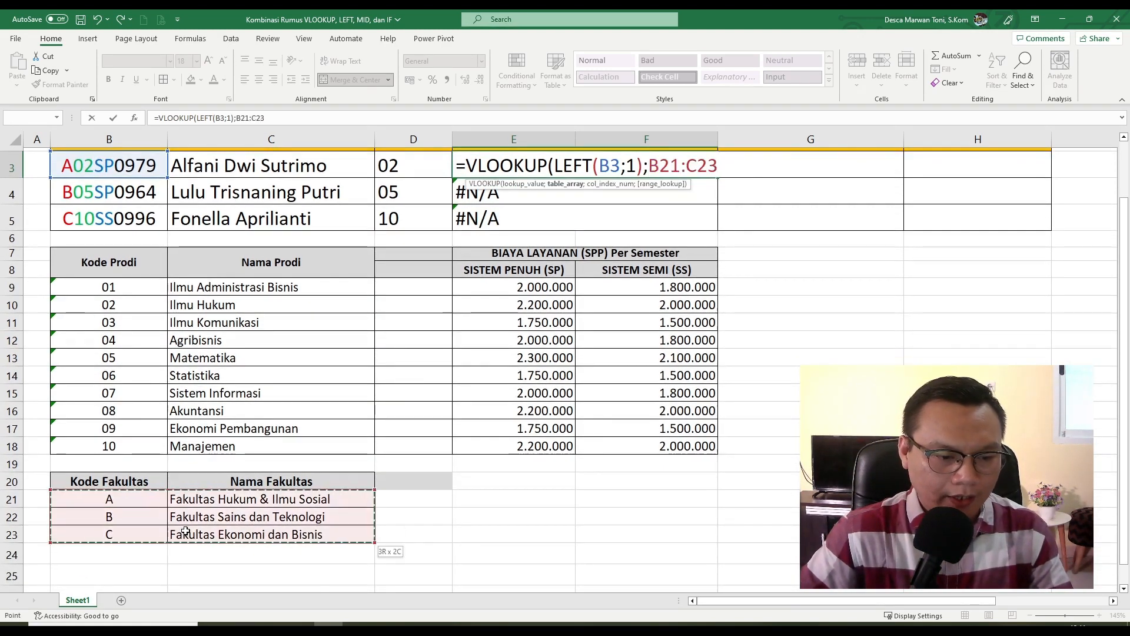
{"action": "key", "text": "F4"}
{"action": "scroll", "coordinate": [627, 355], "scroll_direction": "up", "scroll_amount": 1}
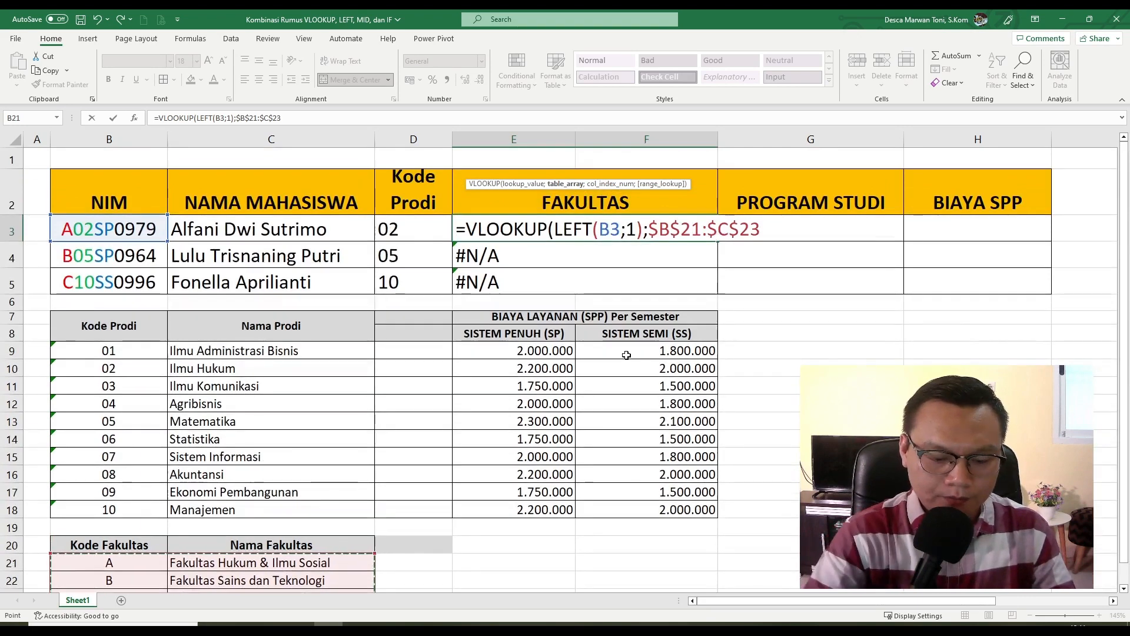
- Finish E3's lookup with column 2 and match type 0, and fill the formula down to E5
{"action": "type", "text": ";2;0)"}
{"action": "key", "text": "Return"}
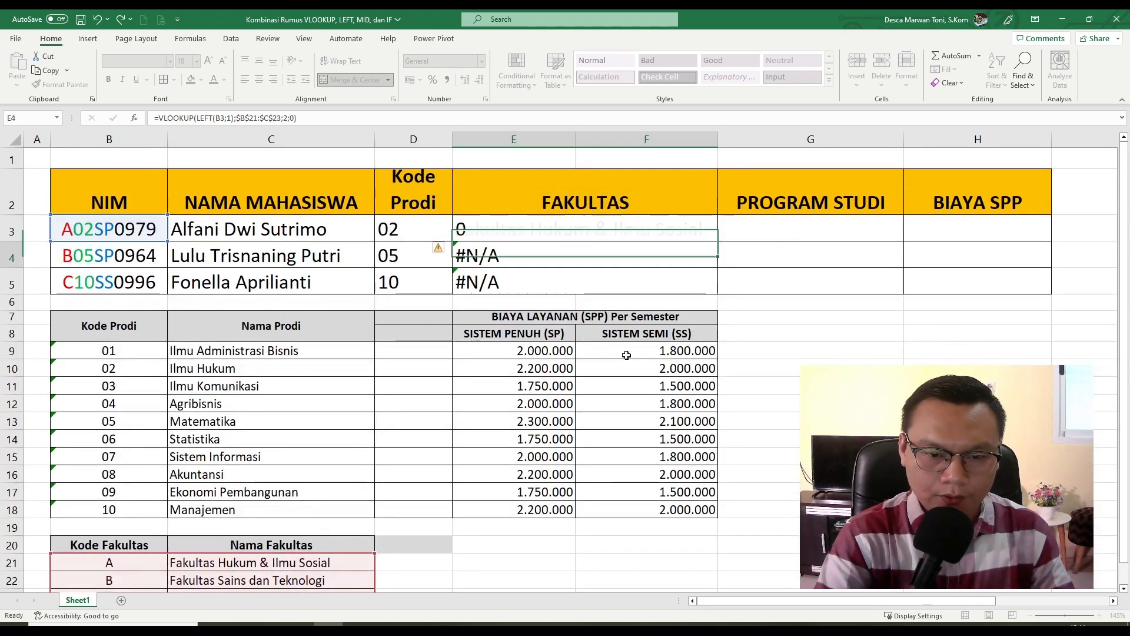
{"action": "left_click", "coordinate": [712, 228]}
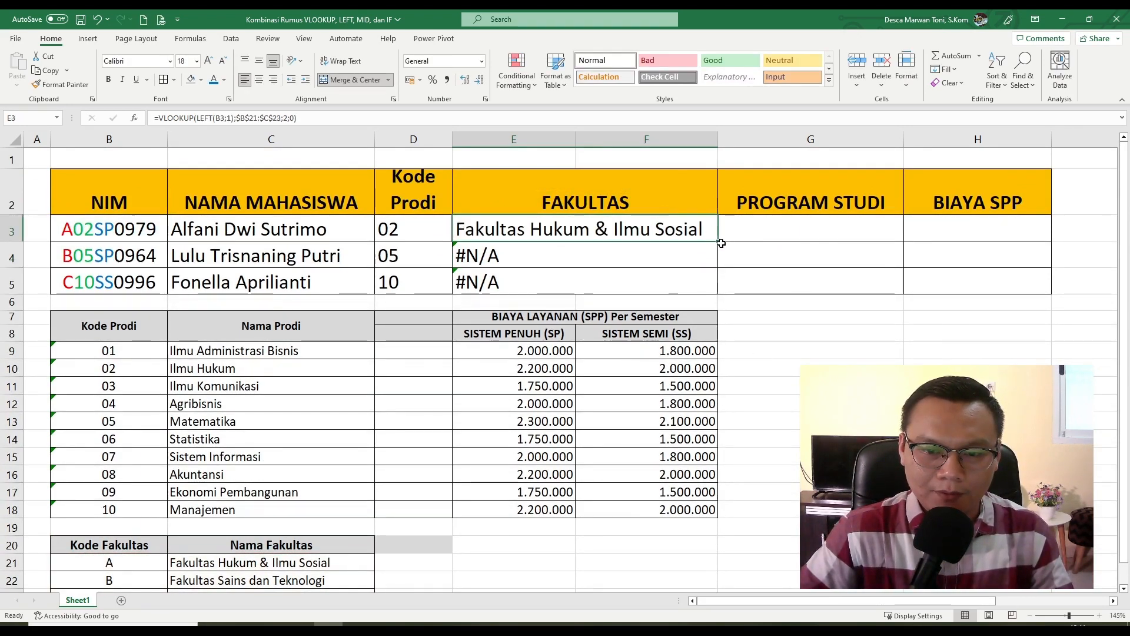
{"action": "left_click_drag", "start_coordinate": [718, 243], "coordinate": [719, 287]}
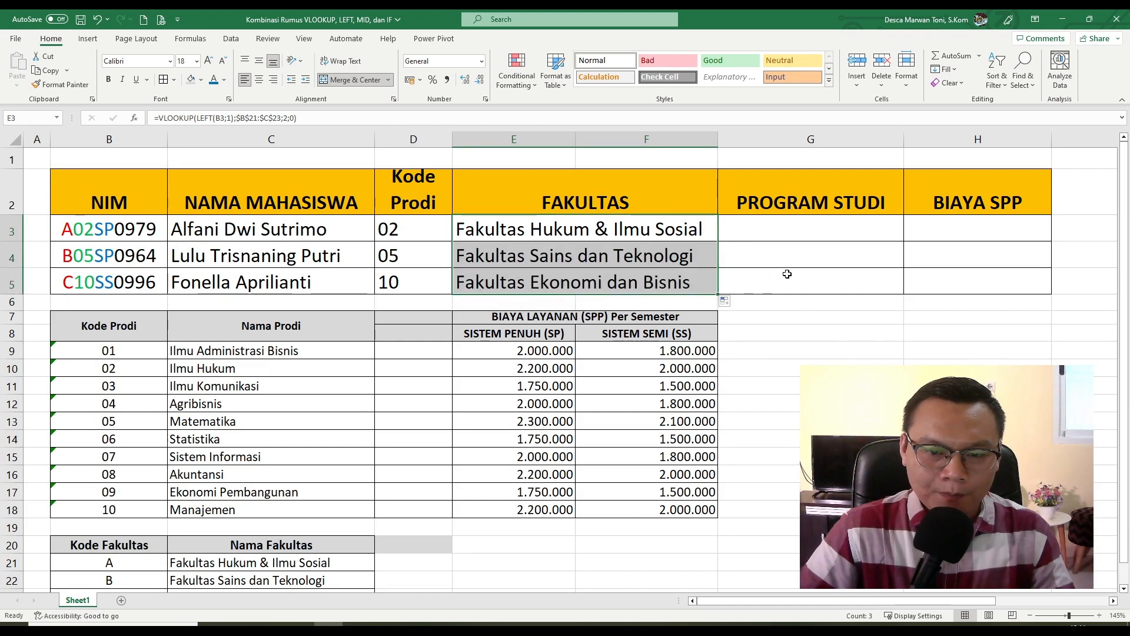
- Start a VLOOKUP formula in G3 that uses the program code in D3 as its lookup value
{"action": "left_click", "coordinate": [774, 227]}
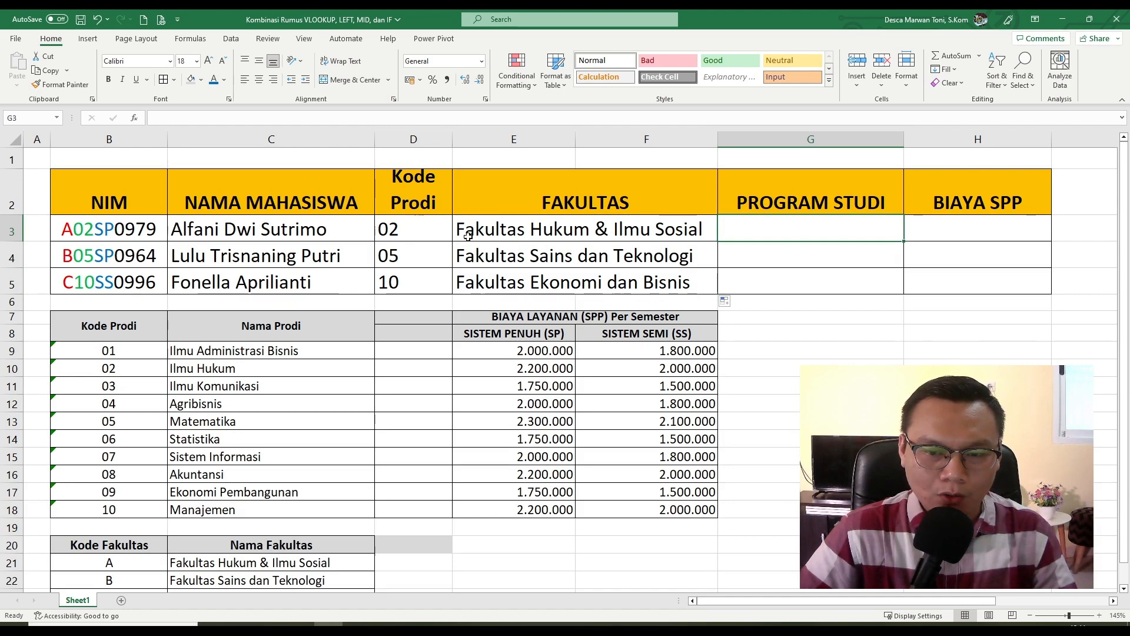
{"action": "type", "text": "=vlook"}
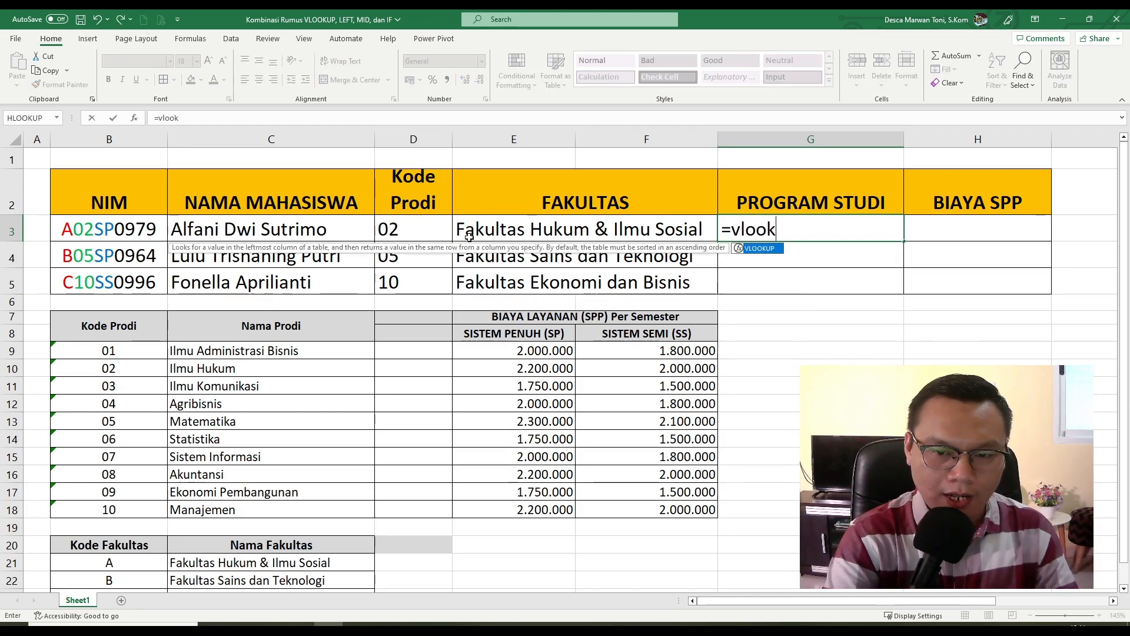
{"action": "key", "text": "BackSpace"}
{"action": "key", "text": "BackSpace"}
{"action": "key", "text": "BackSpace"}
{"action": "key", "text": "BackSpace"}
{"action": "key", "text": "BackSpace"}
{"action": "type", "text": "v"}
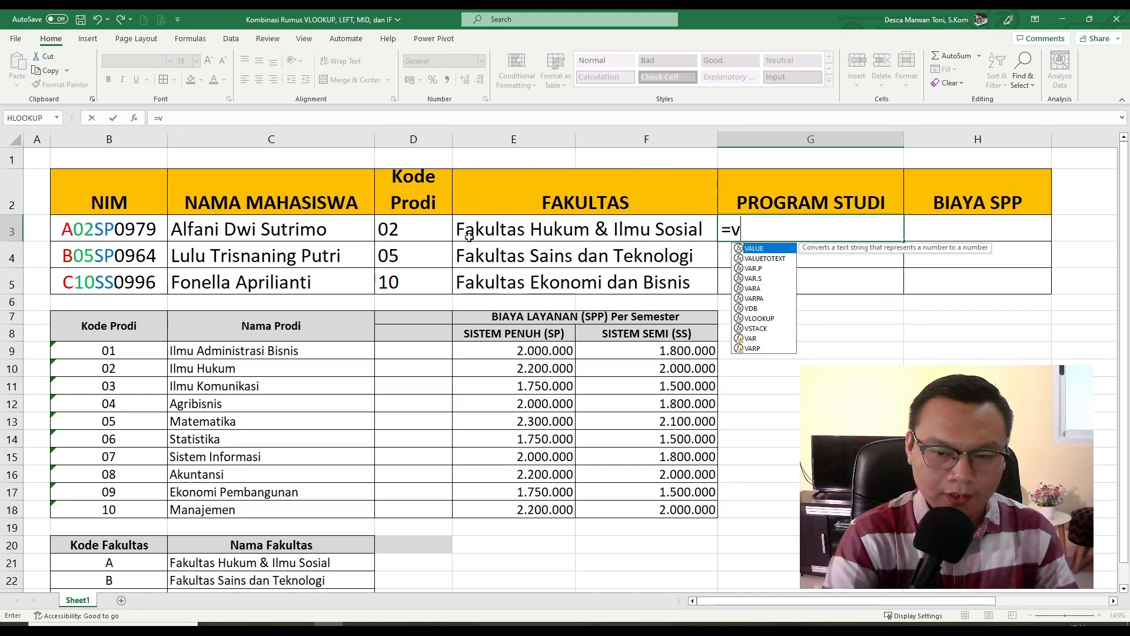
{"action": "key", "text": "BackSpace"}
{"action": "type", "text": "VLL"}
{"action": "key", "text": "BackSpace"}
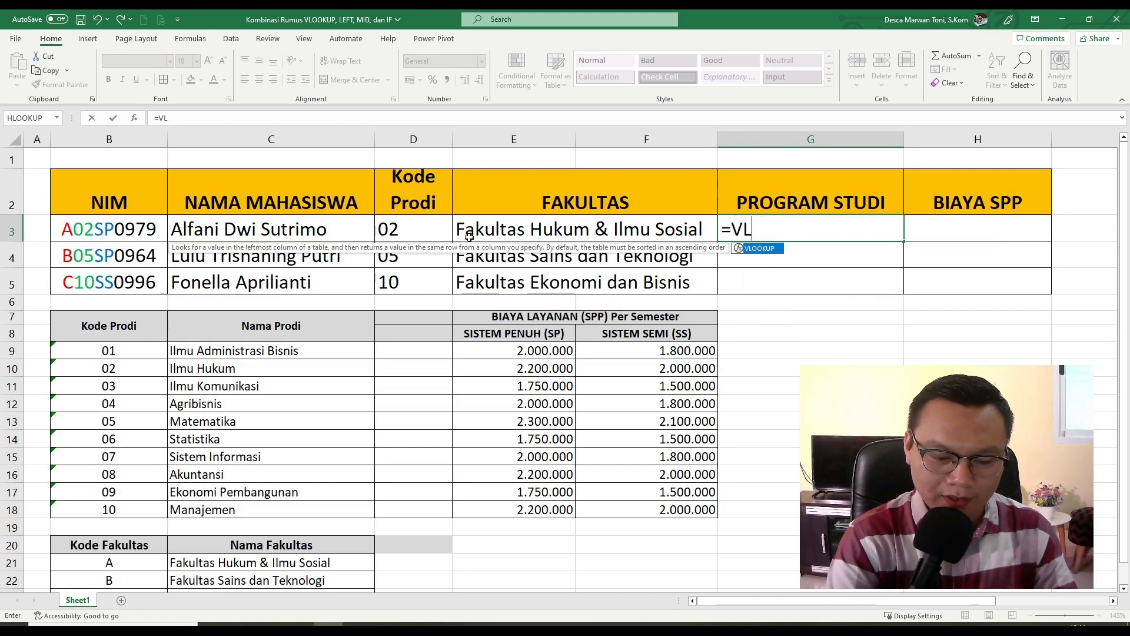
{"action": "type", "text": "OOKUOP"}
{"action": "key", "text": "BackSpace"}
{"action": "key", "text": "BackSpace"}
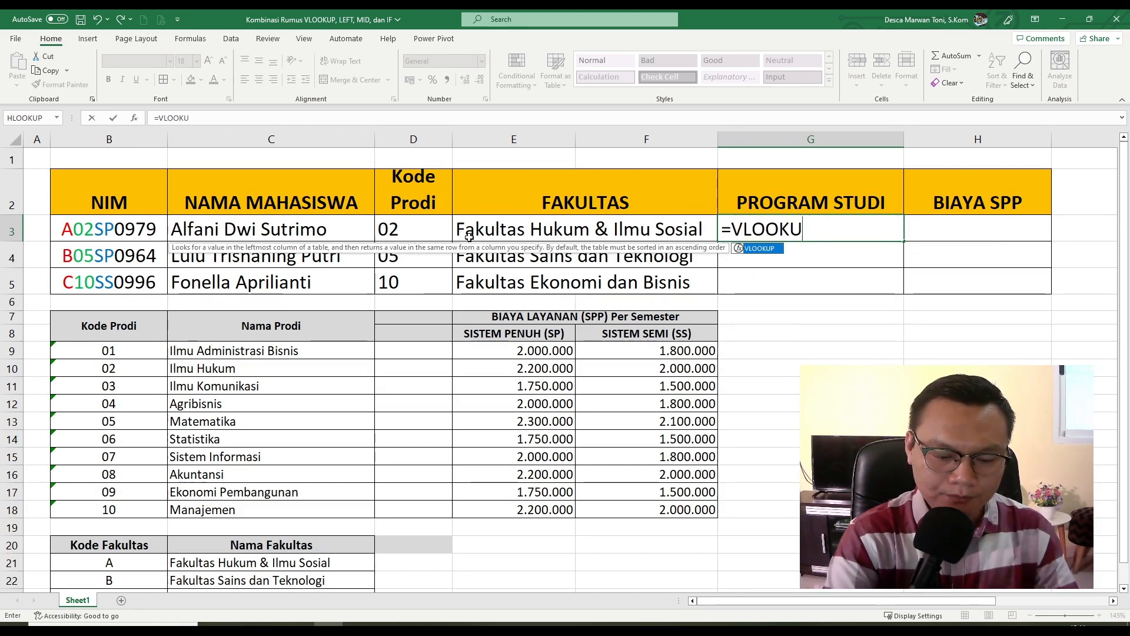
{"action": "type", "text": "P("}
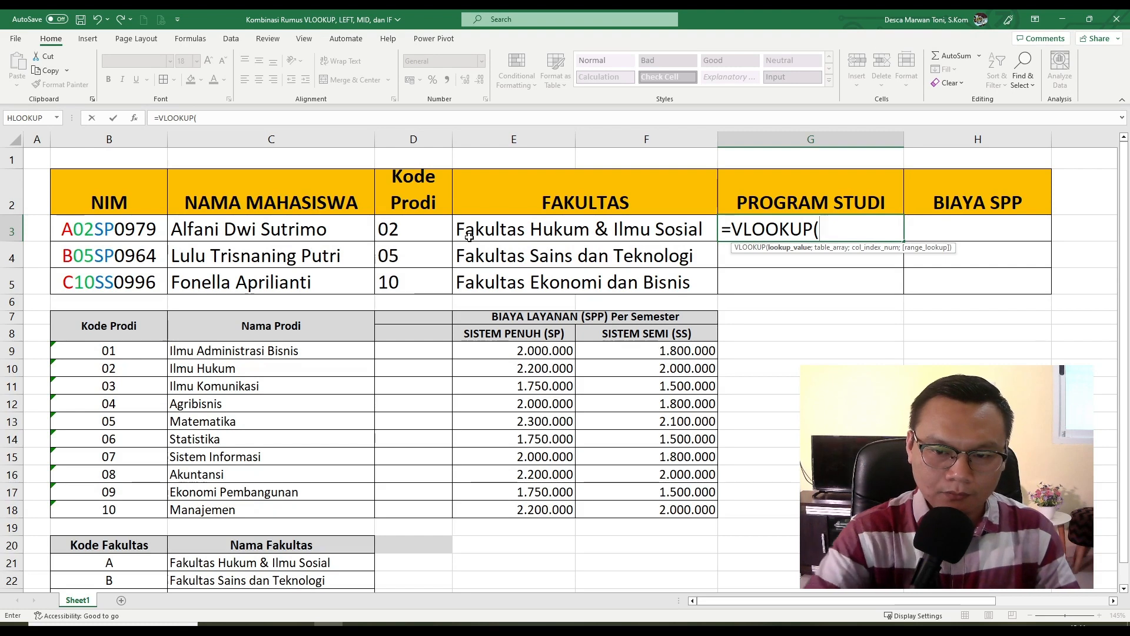
{"action": "left_click", "coordinate": [426, 231]}
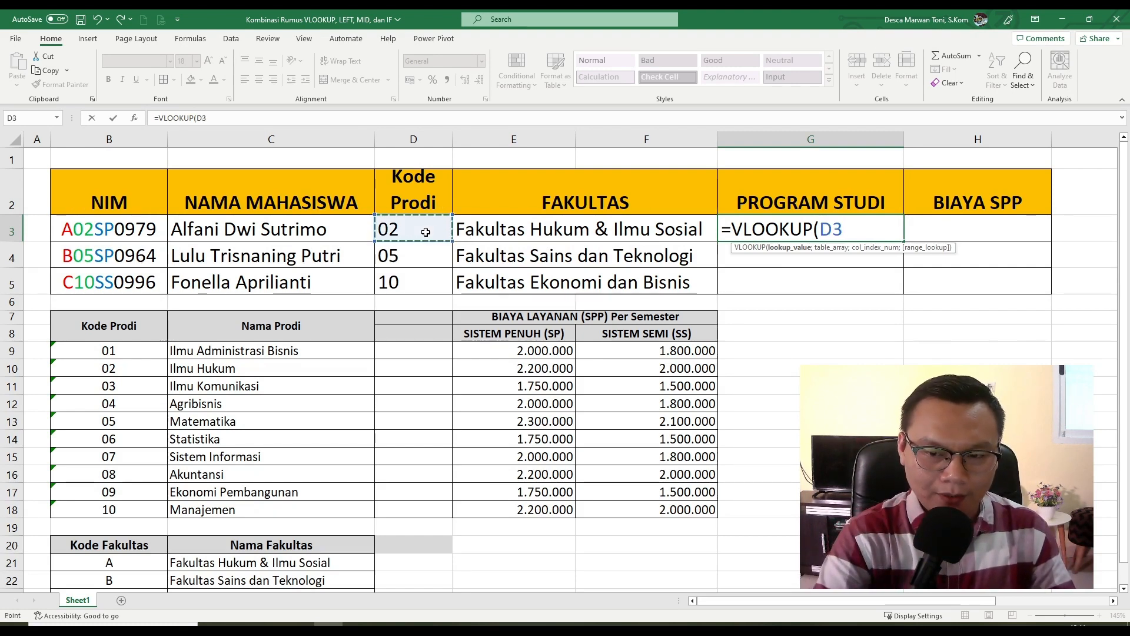
{"action": "type", "text": ";"}
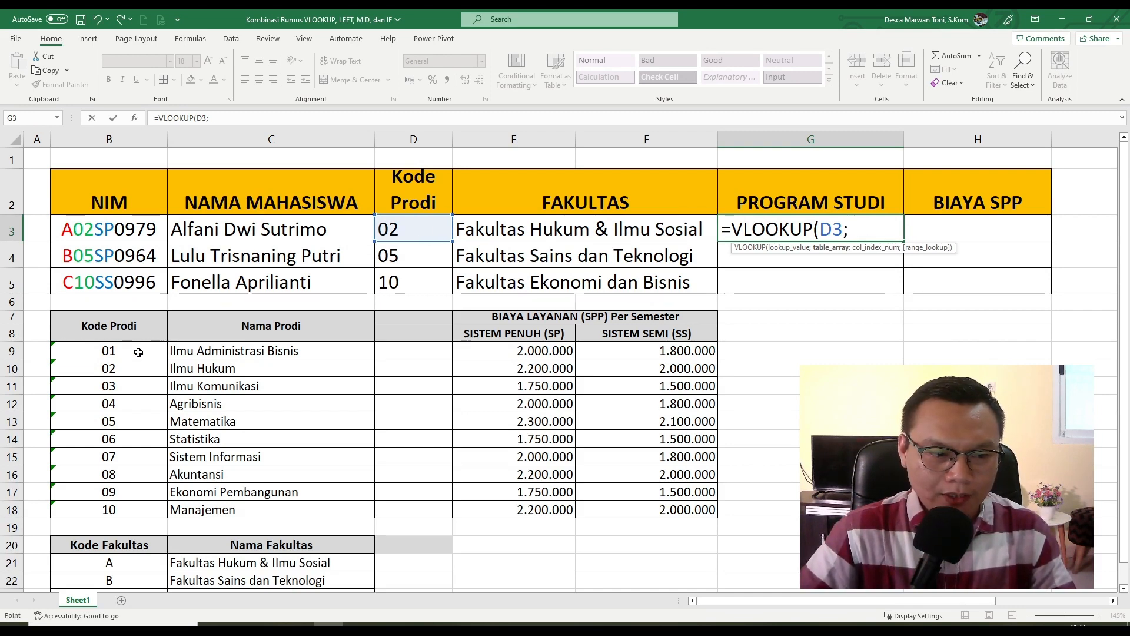
- Add the study program table to G3's lookup as the absolute range $B$9:$F$18
{"action": "left_click_drag", "start_coordinate": [139, 353], "coordinate": [655, 509]}
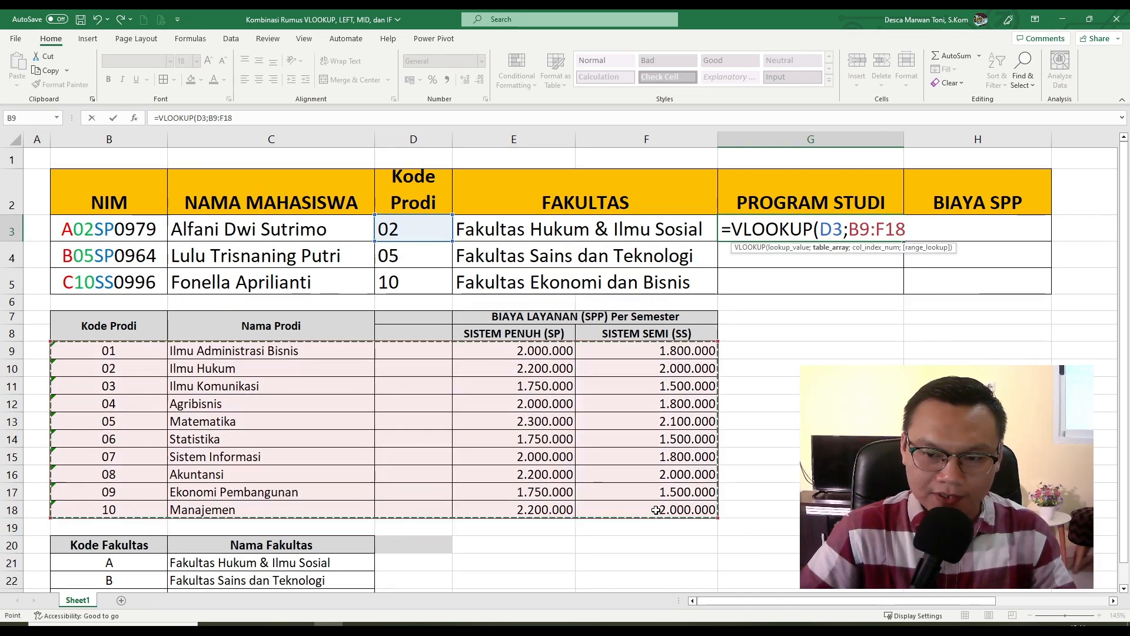
{"action": "key", "text": "F4"}
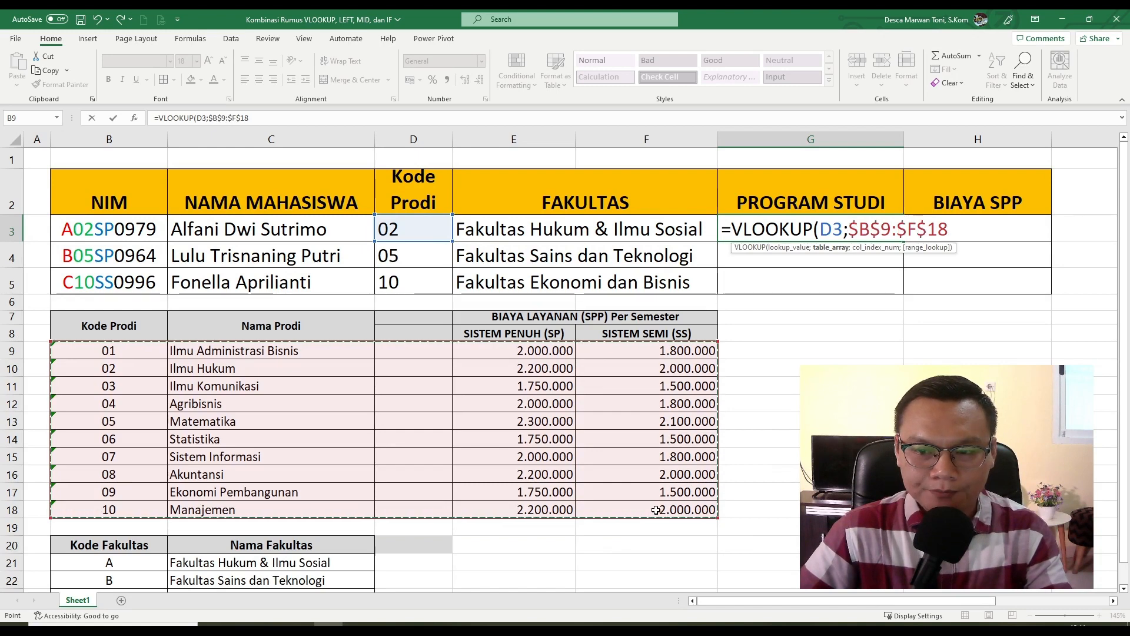
{"action": "type", "text": ";"}
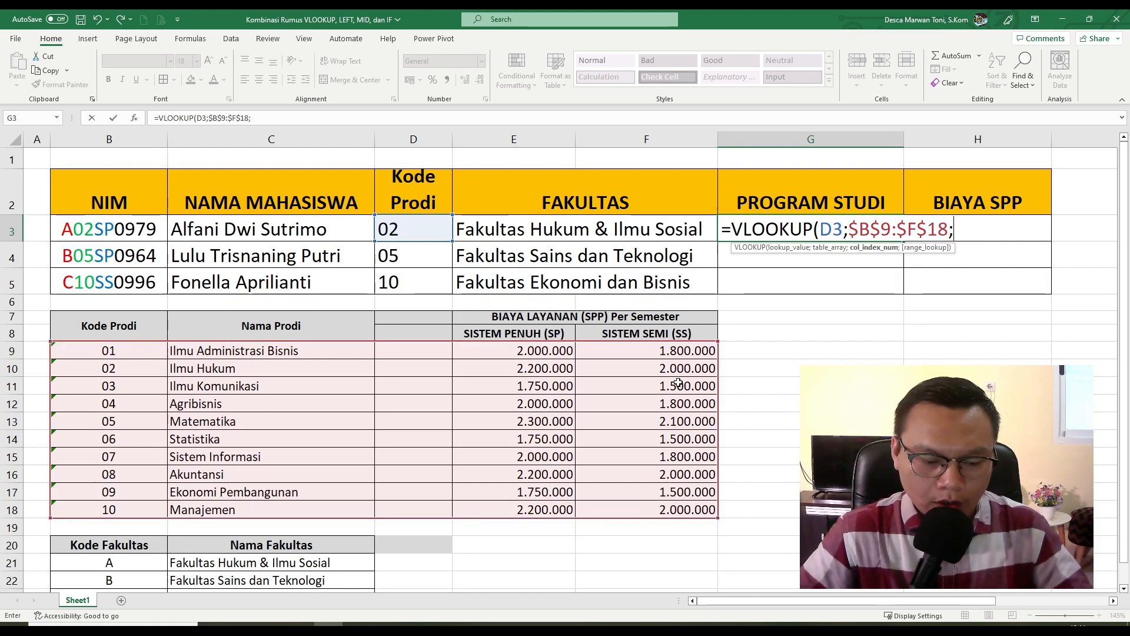
- Finish G3's lookup with column 2 and match type 0, and fill the formula down to G5
{"action": "type", "text": "2;0)"}
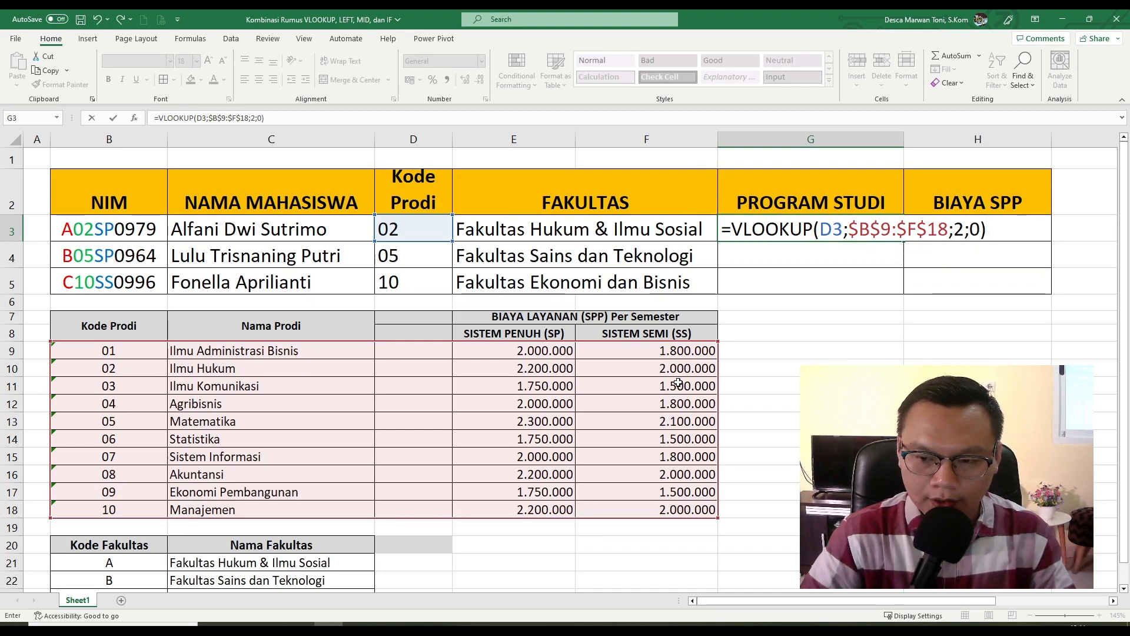
{"action": "key", "text": "Return"}
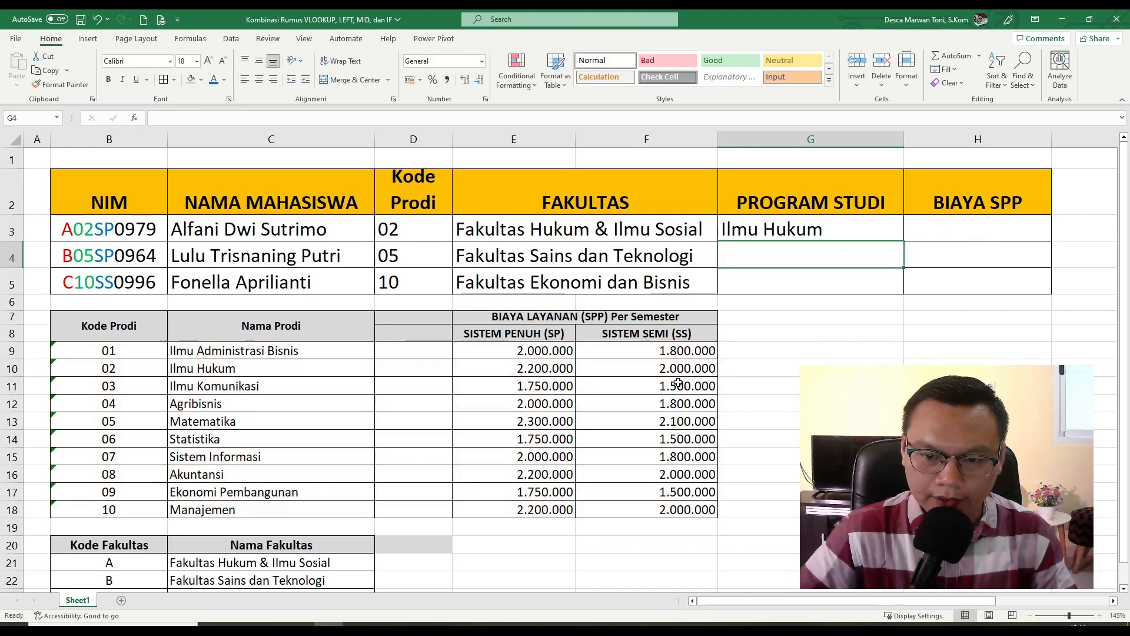
{"action": "left_click", "coordinate": [873, 226]}
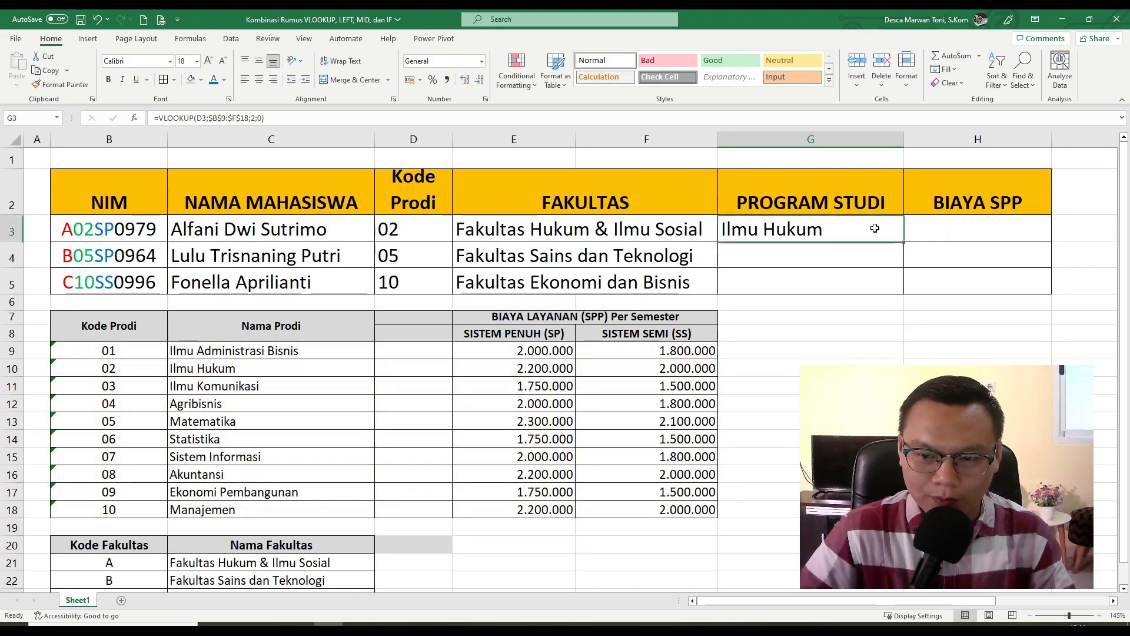
{"action": "double_click", "coordinate": [904, 240]}
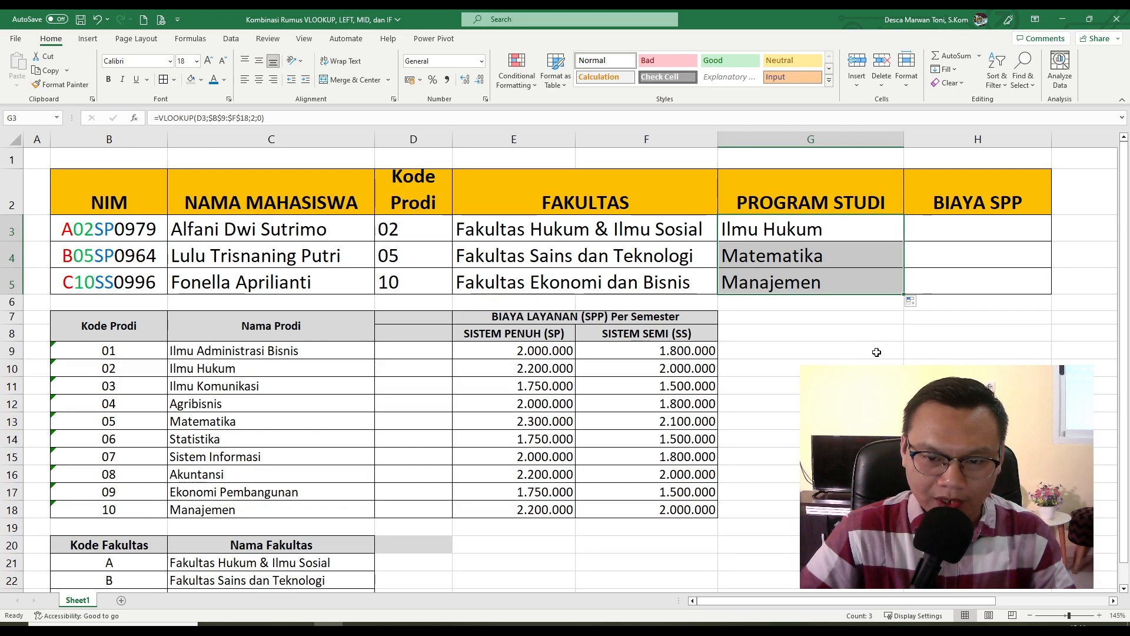
- Review the study program formulas in G3:G5 against the helper code formula in D3
{"action": "left_click", "coordinate": [802, 352]}
{"action": "left_click", "coordinate": [831, 226]}
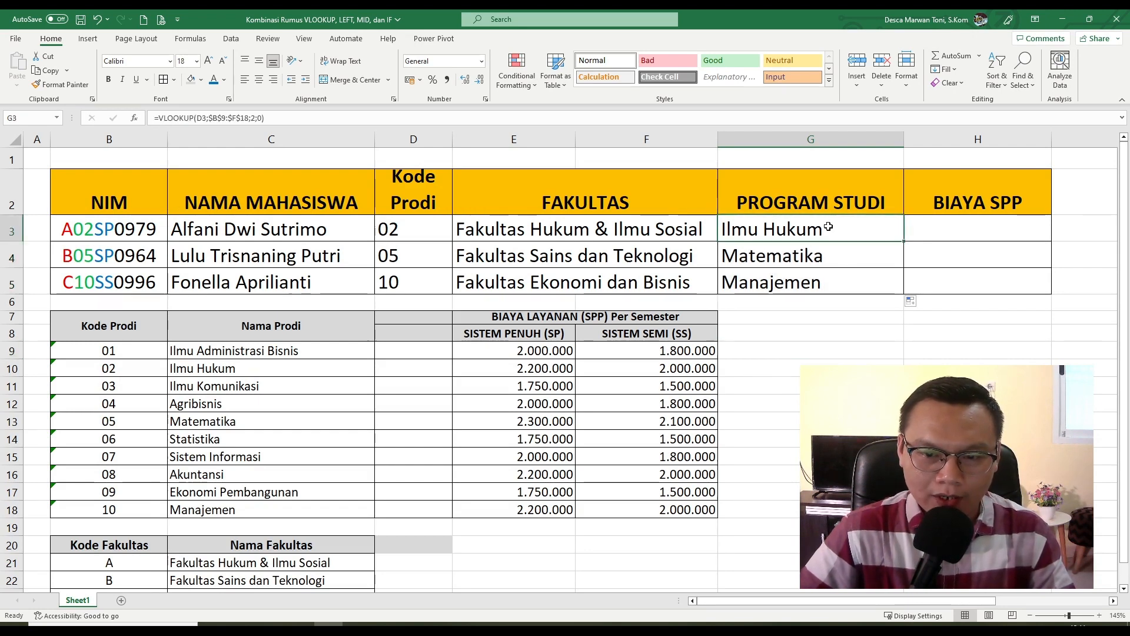
{"action": "left_click", "coordinate": [777, 253]}
{"action": "left_click", "coordinate": [771, 283]}
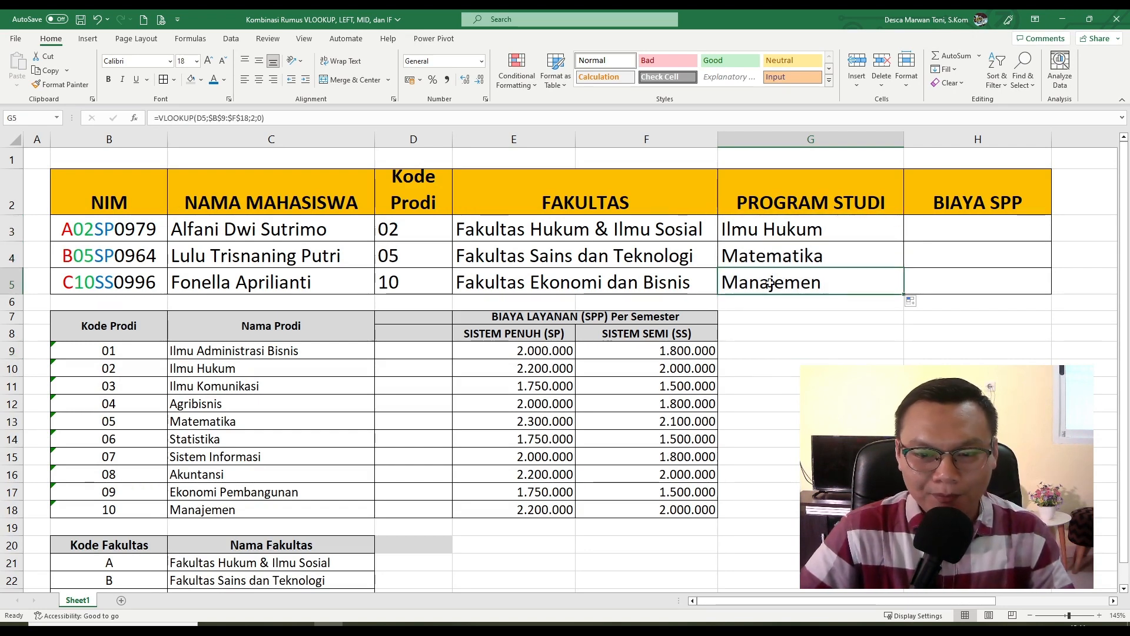
{"action": "left_click", "coordinate": [789, 320]}
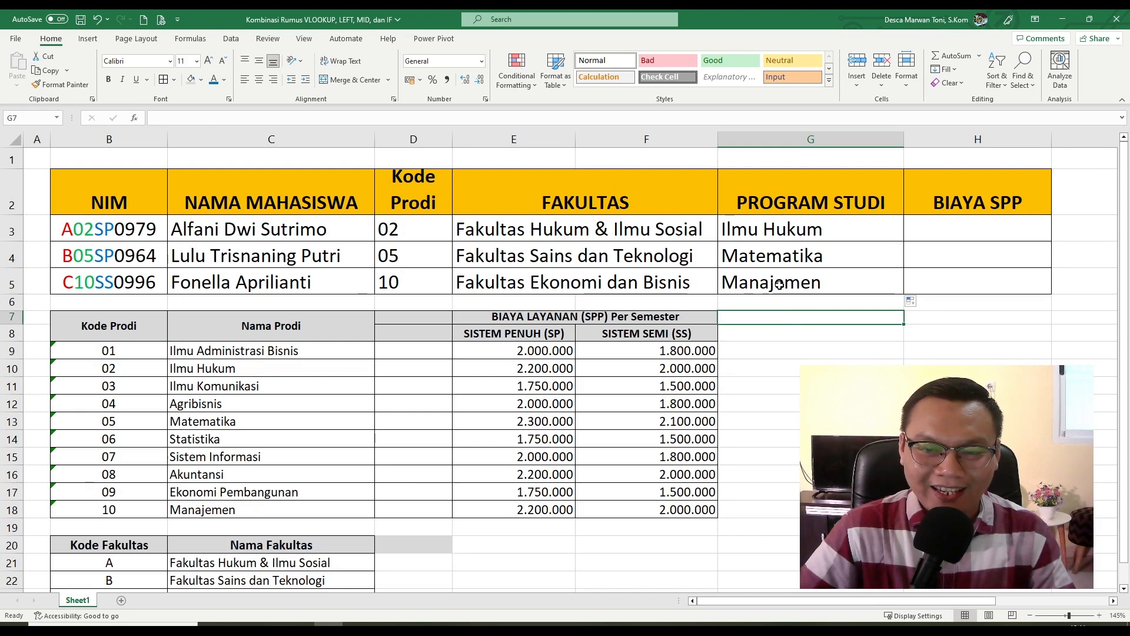
{"action": "left_click", "coordinate": [792, 234]}
{"action": "left_click", "coordinate": [410, 227]}
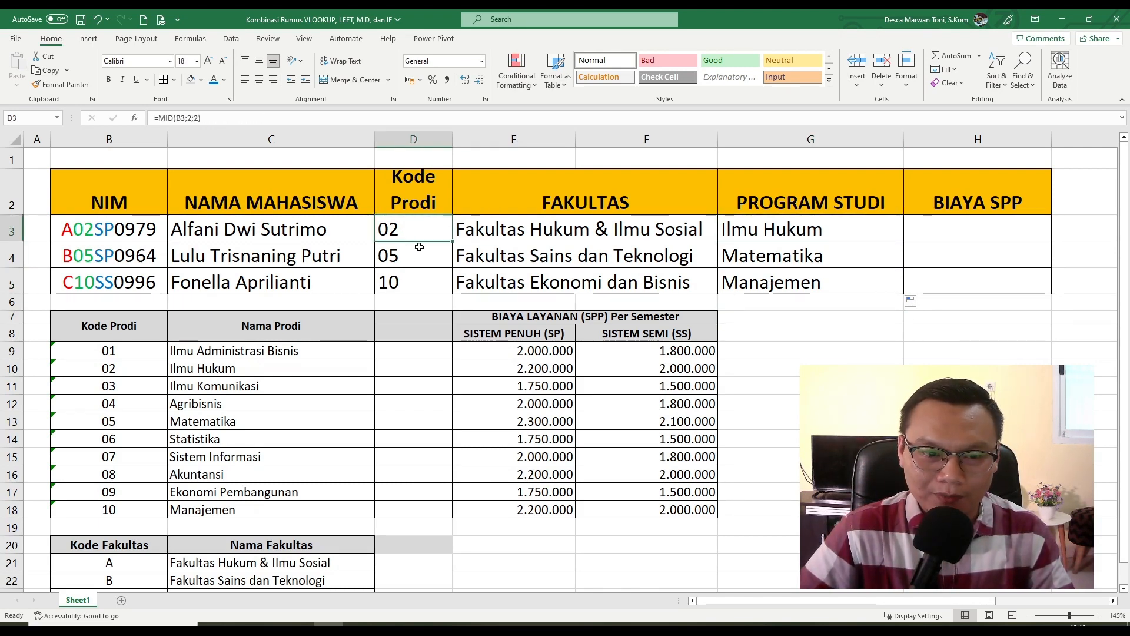
{"action": "left_click", "coordinate": [798, 235]}
{"action": "left_click", "coordinate": [811, 259]}
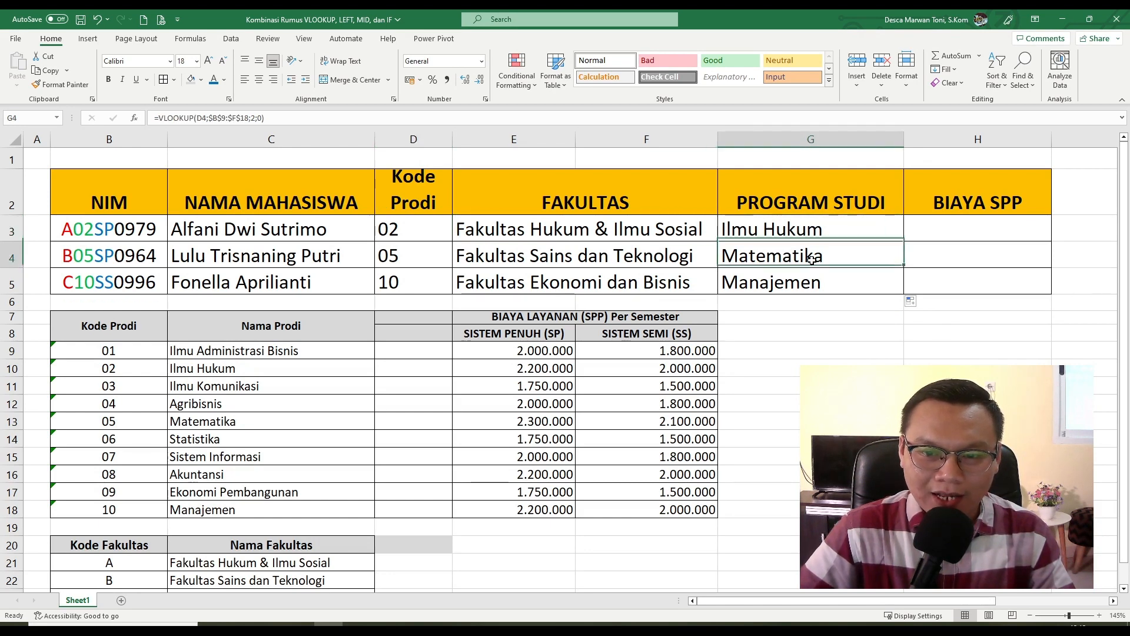
{"action": "left_click", "coordinate": [421, 228]}
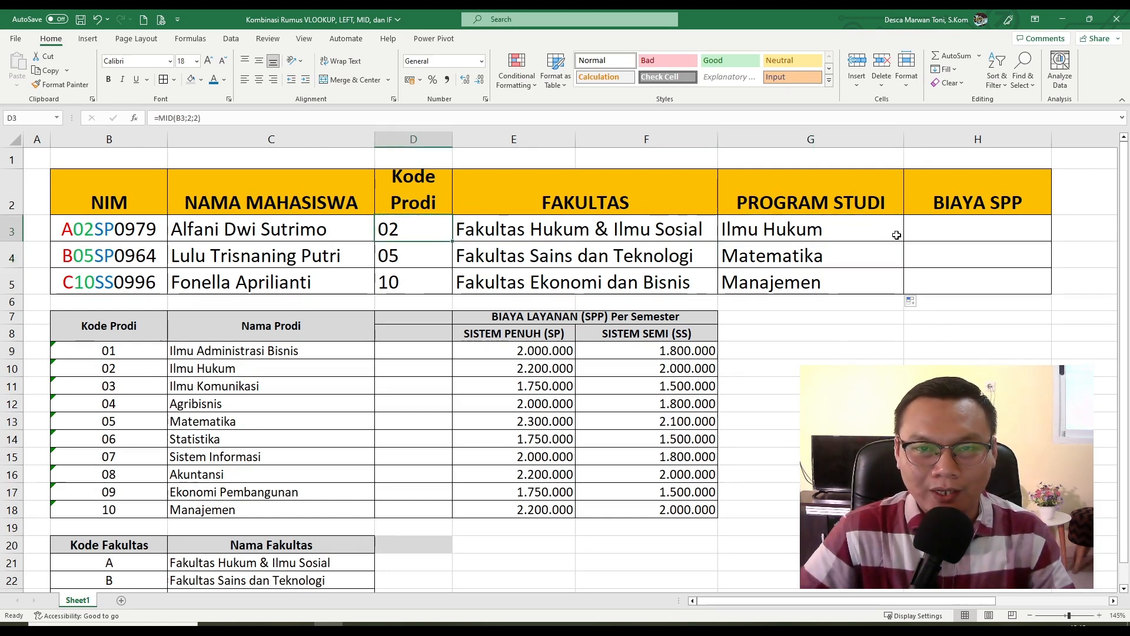
- Clear the study program formulas from G3:G5
{"action": "left_click", "coordinate": [778, 227]}
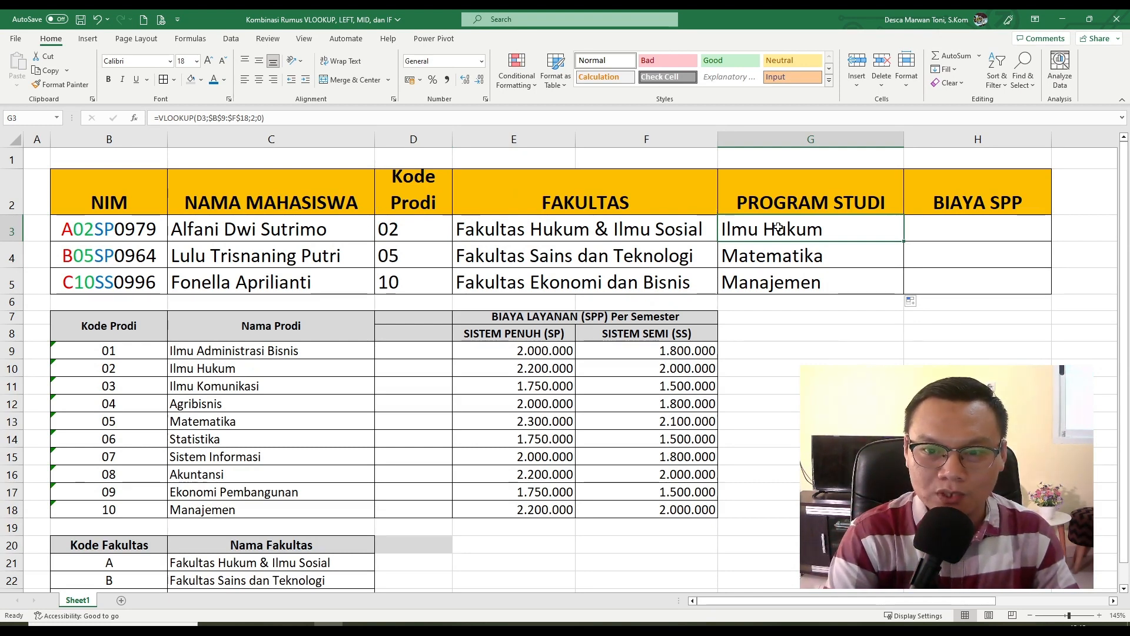
{"action": "key", "text": "shift+Down"}
{"action": "key", "text": "shift+Down"}
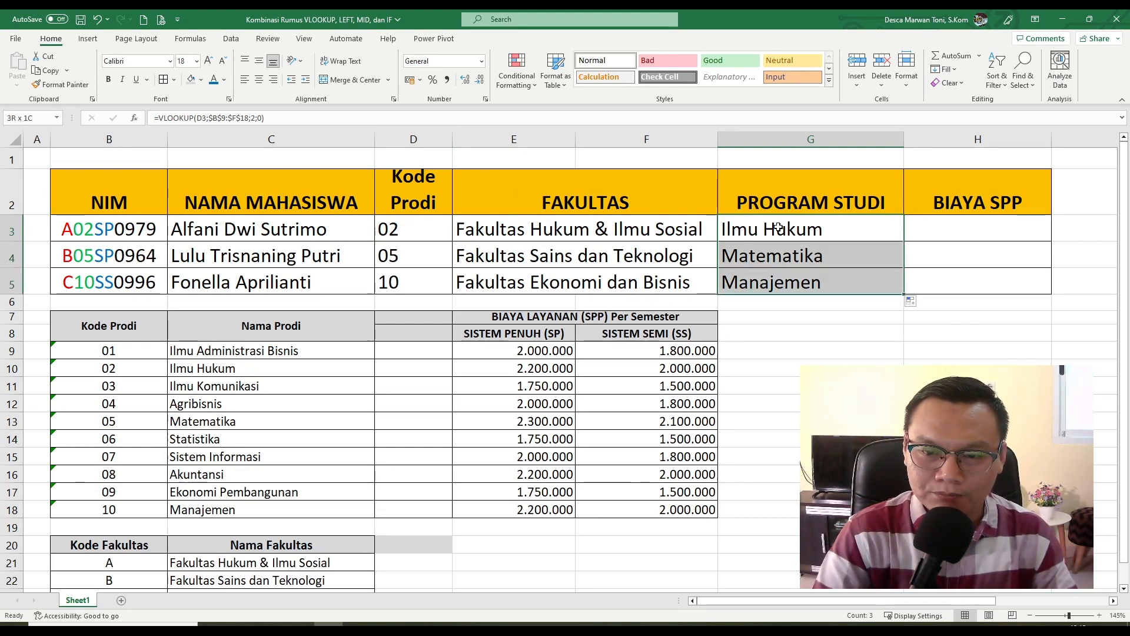
{"action": "key", "text": "Delete"}
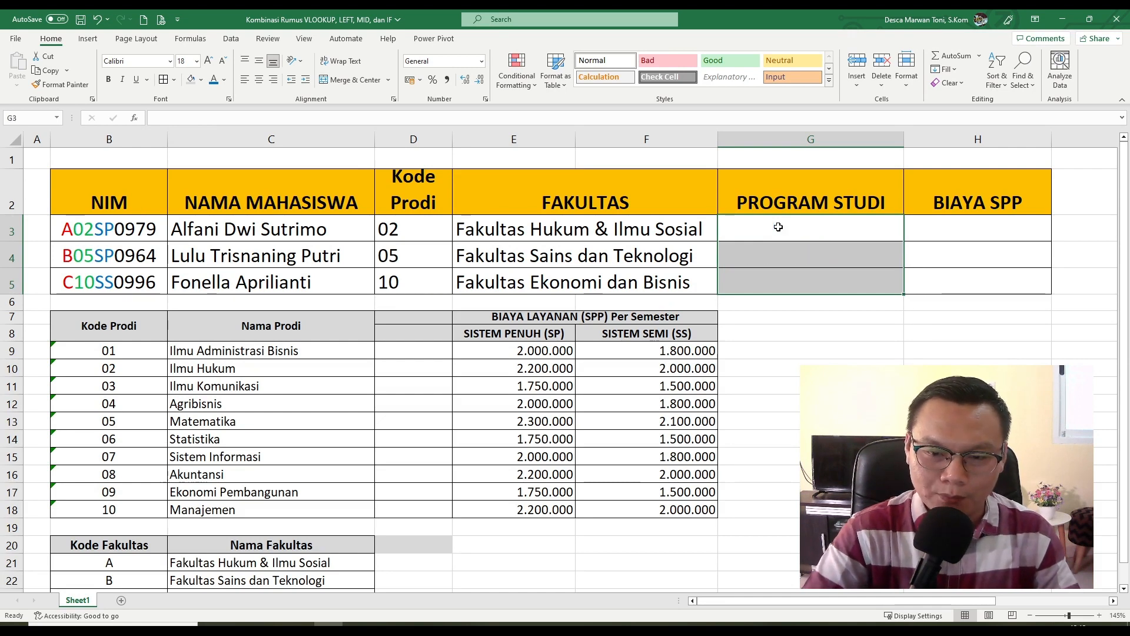
- Start a VLOOKUP formula in G3 that uses MID(B3;2;2) as its lookup value
{"action": "left_click", "coordinate": [778, 227]}
{"action": "type", "text": "=V"}
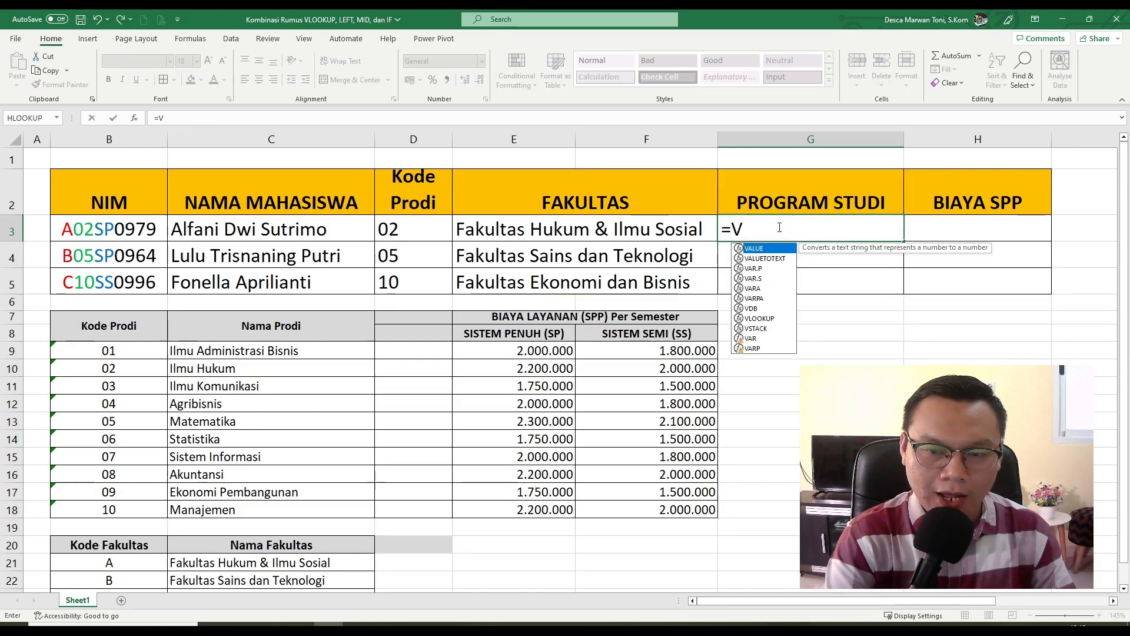
{"action": "type", "text": "LOOKU"}
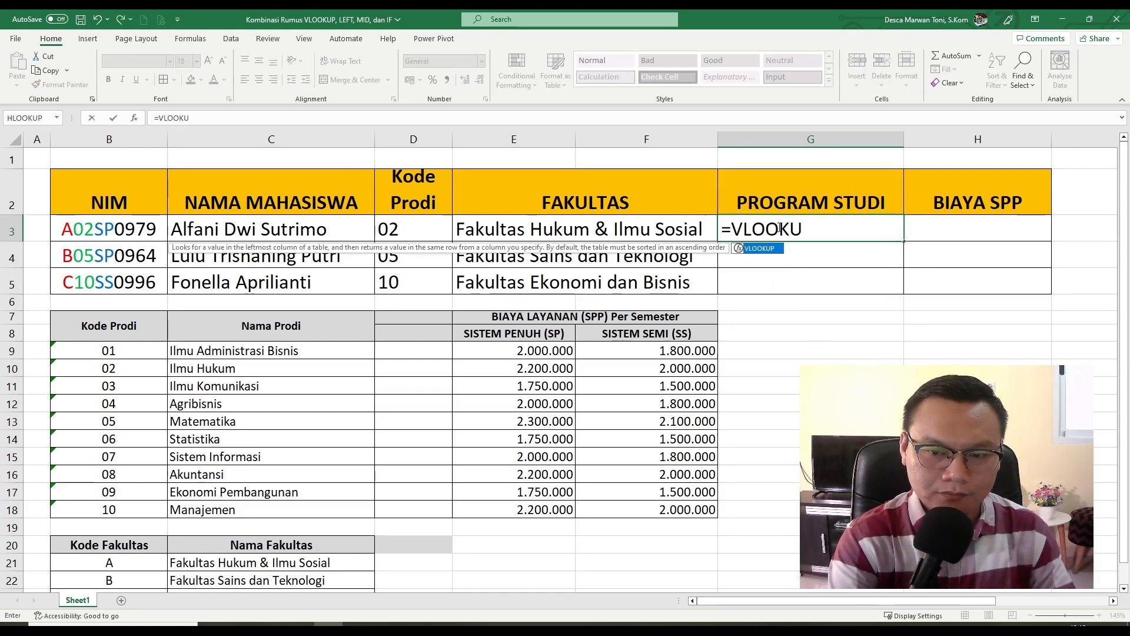
{"action": "type", "text": "P("}
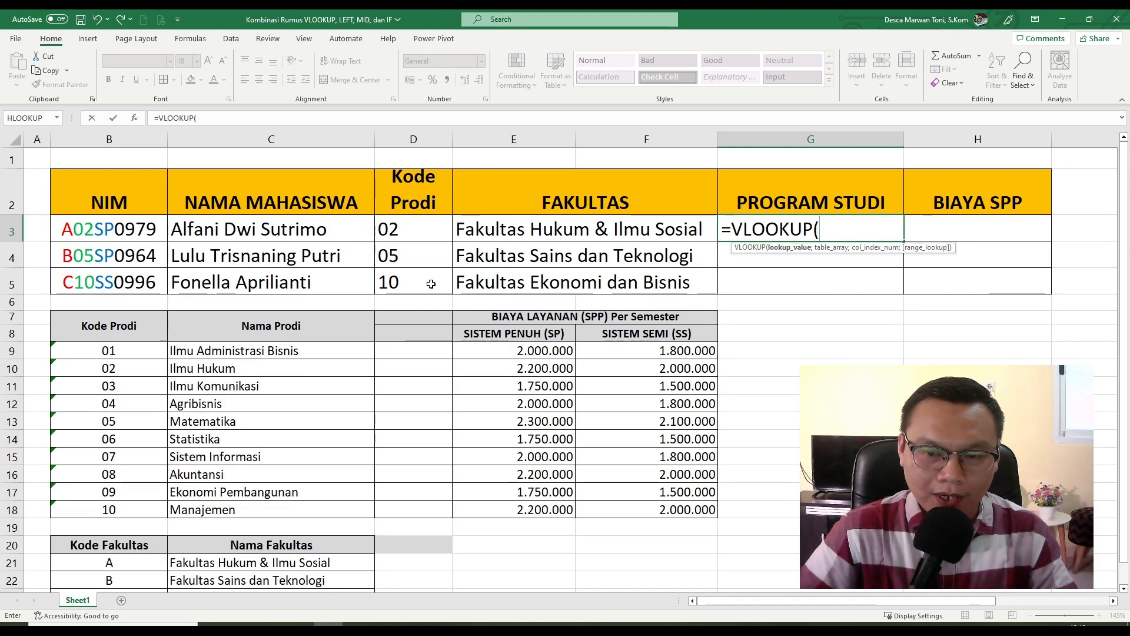
{"action": "type", "text": "MID"}
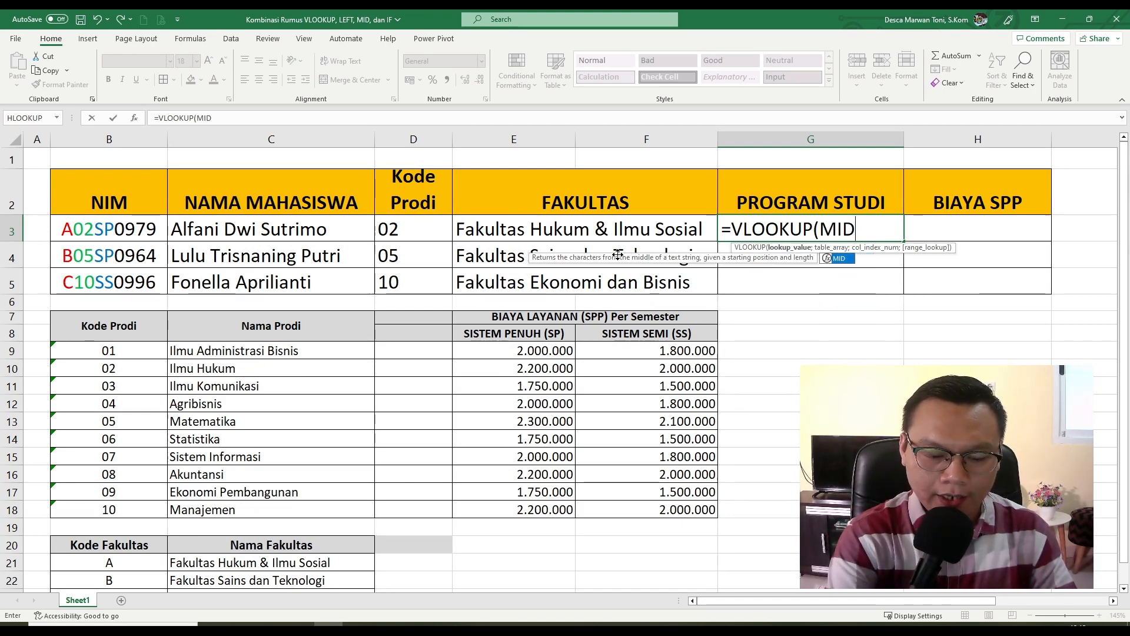
{"action": "type", "text": "("}
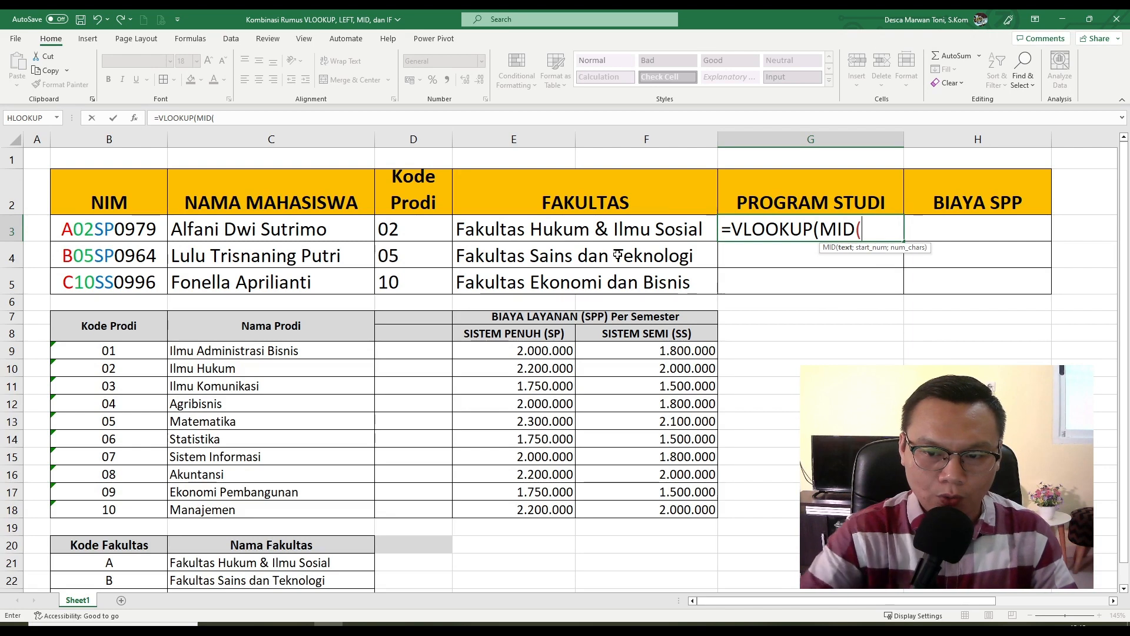
{"action": "left_click", "coordinate": [126, 236]}
{"action": "type", "text": ";"}
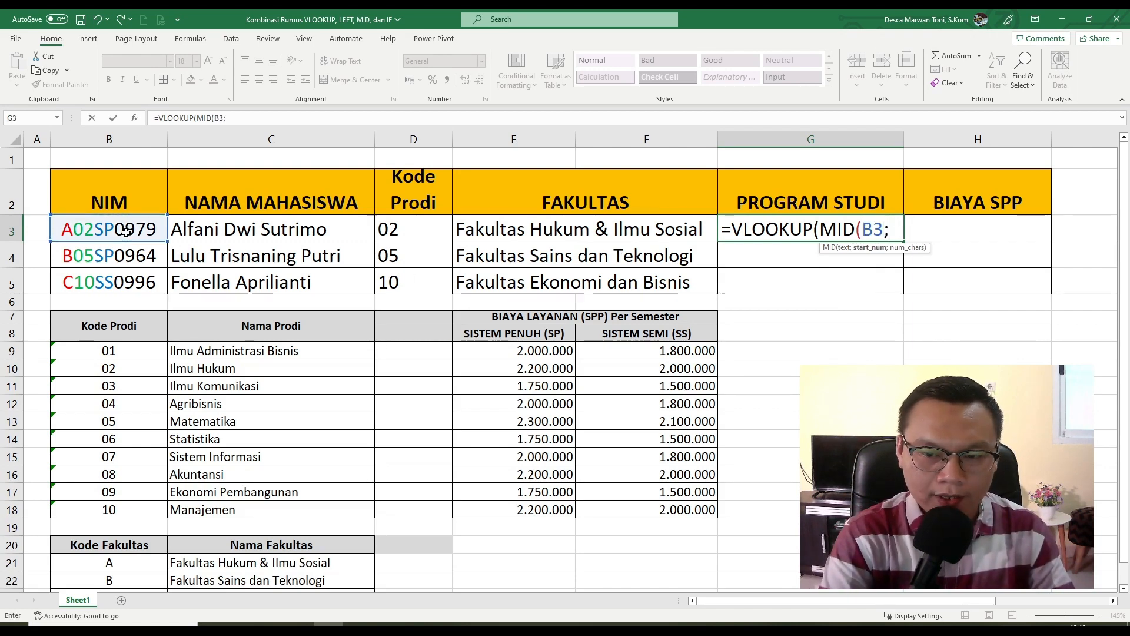
{"action": "type", "text": "2"}
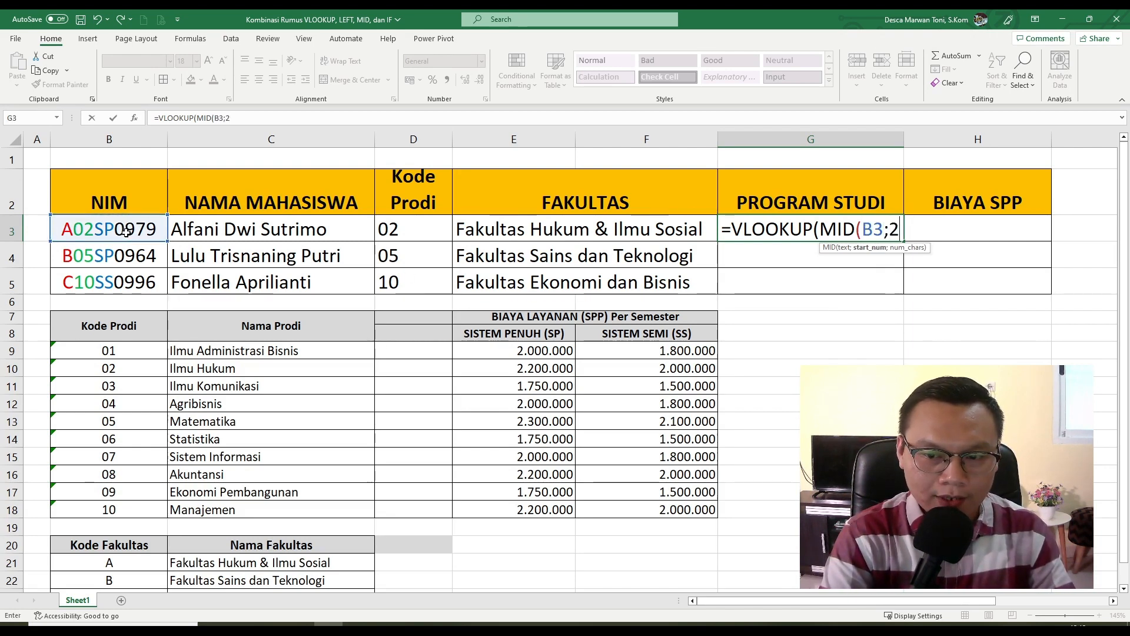
{"action": "type", "text": ";2"}
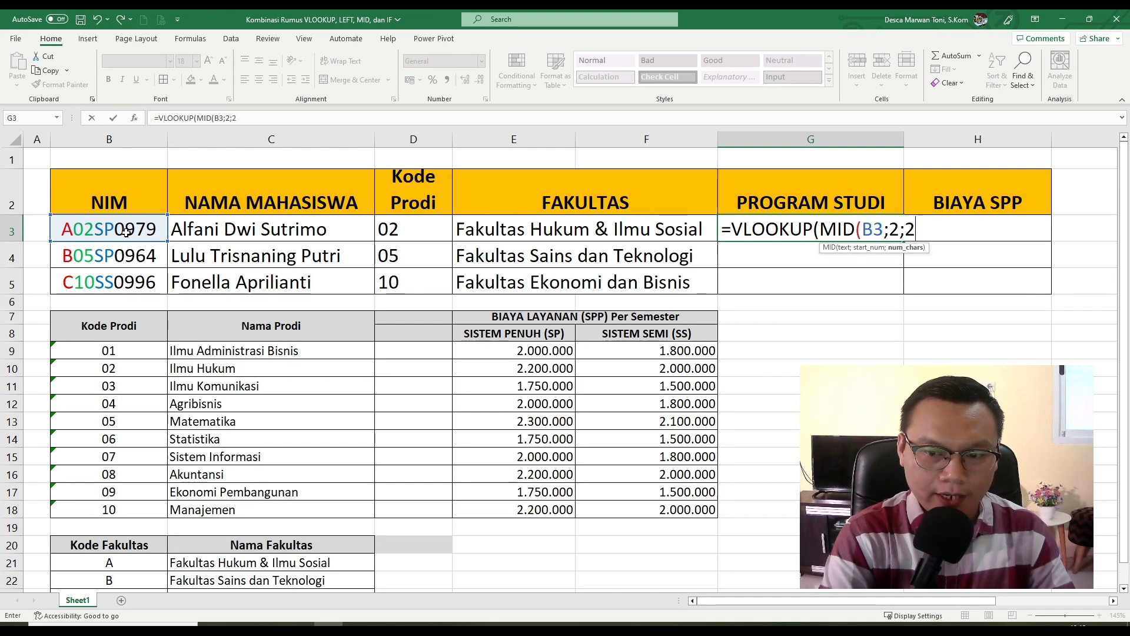
{"action": "type", "text": ")"}
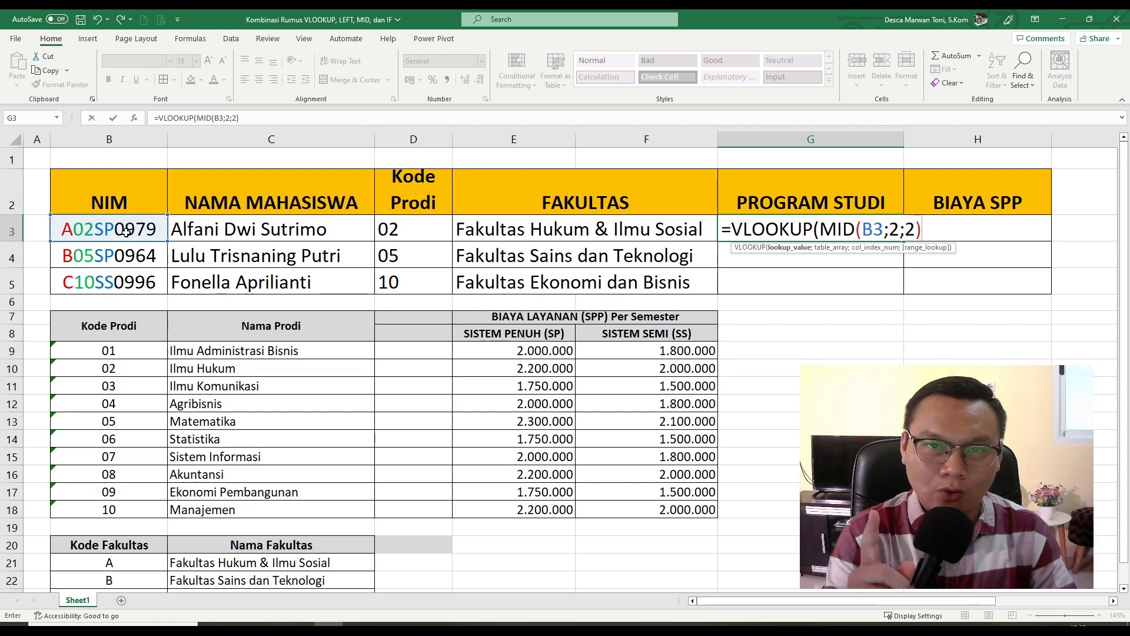
- Add the study program table $B$9:$F$18 as the absolute table array of G3's VLOOKUP formula
{"action": "type", "text": ";"}
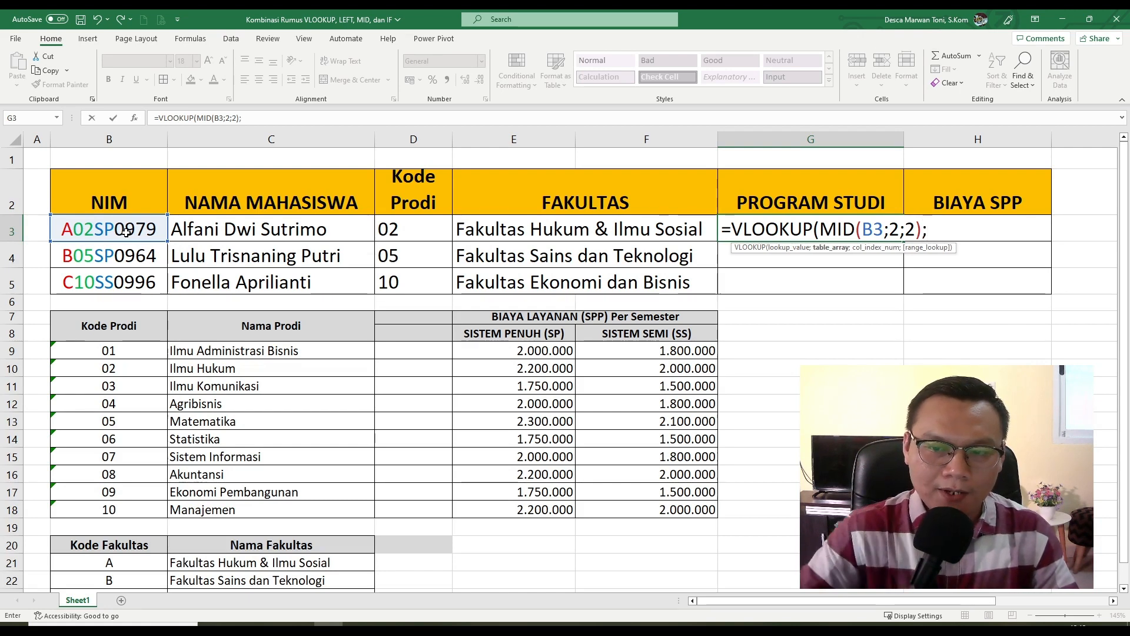
{"action": "left_click_drag", "start_coordinate": [150, 351], "coordinate": [640, 513]}
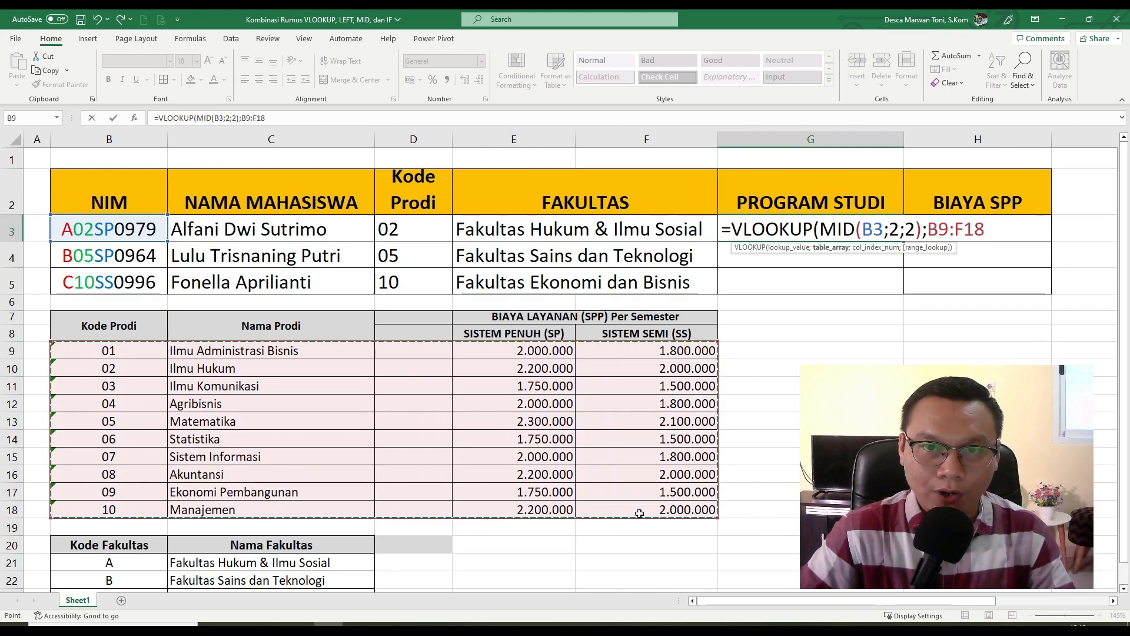
{"action": "key", "text": "F4"}
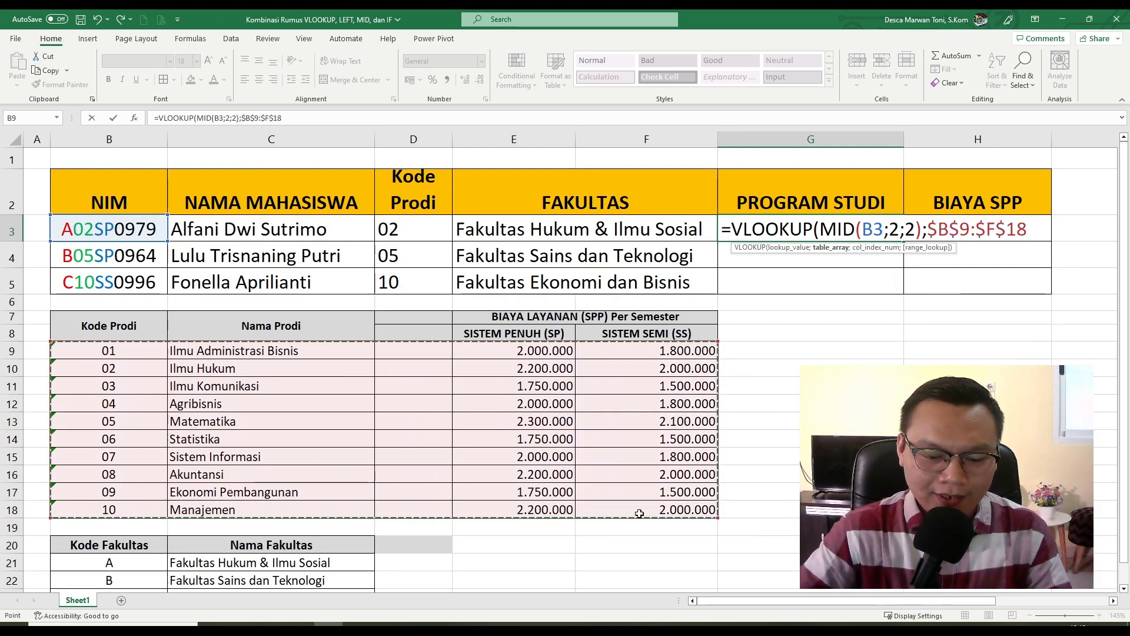
- Complete G3's VLOOKUP with column index 2 and range lookup 0, and fill the formula down to G5
{"action": "type", "text": ";"}
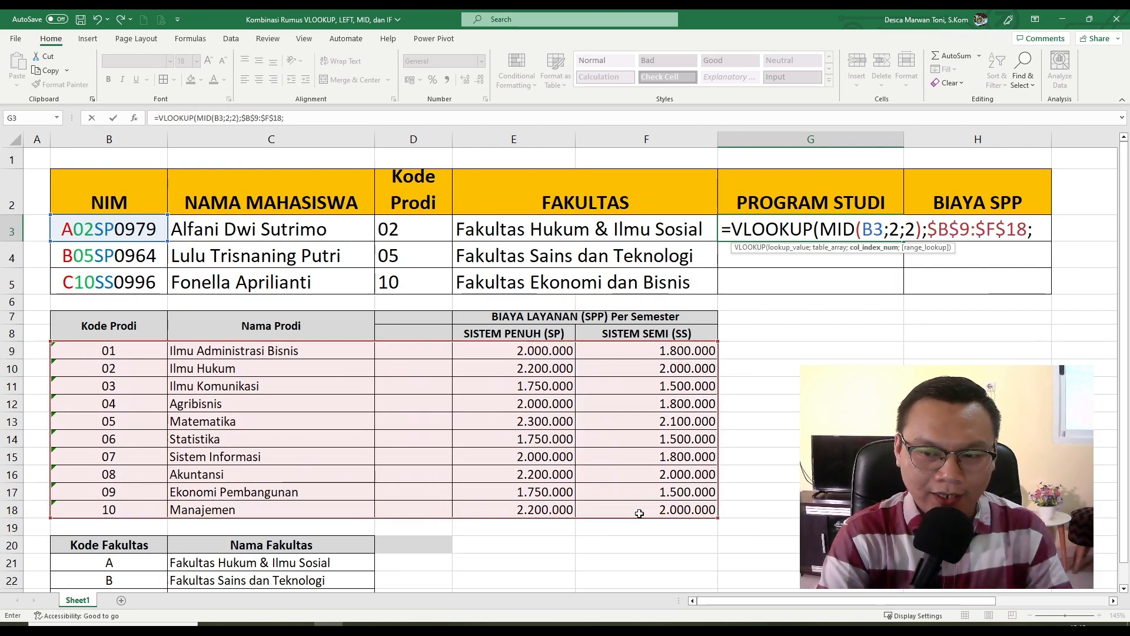
{"action": "type", "text": "2"}
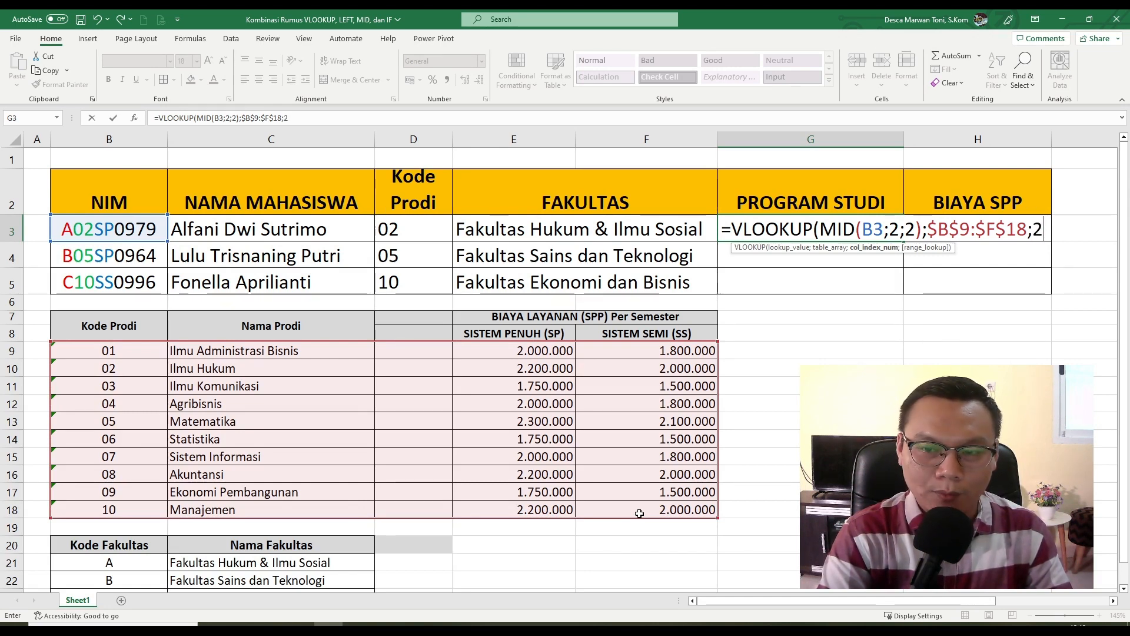
{"action": "type", "text": ";0"}
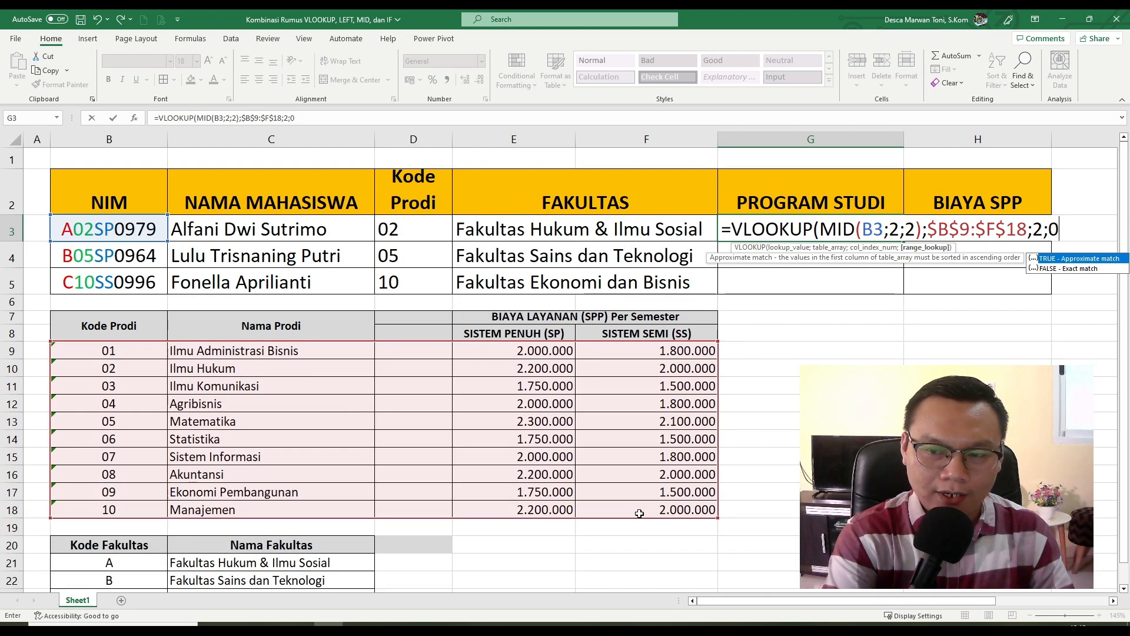
{"action": "type", "text": ")"}
{"action": "key", "text": "Return"}
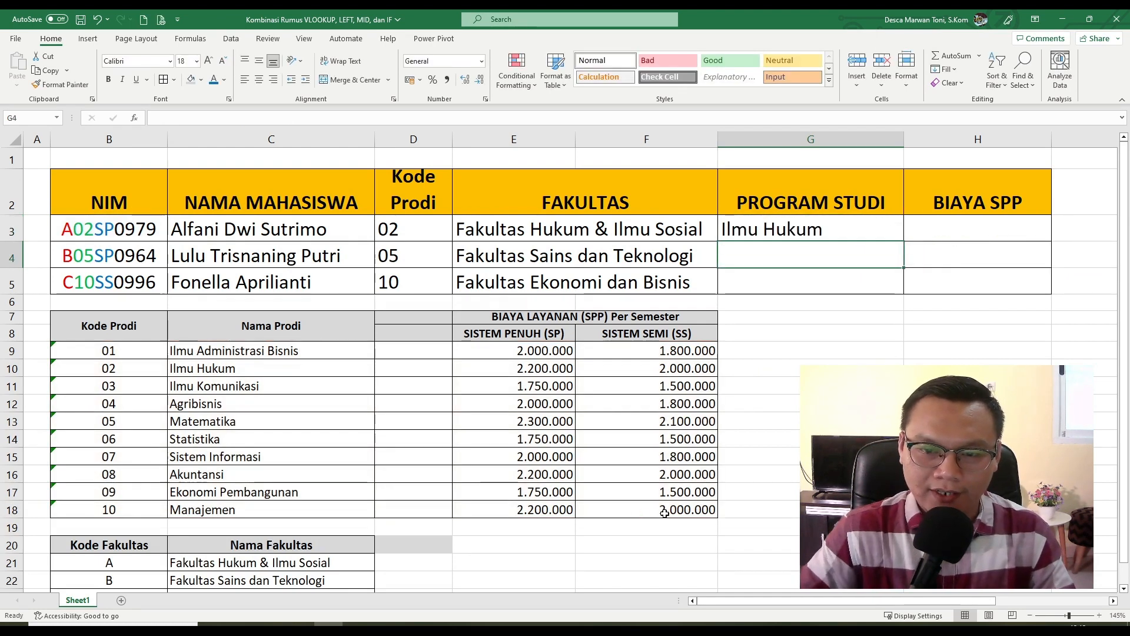
{"action": "left_click", "coordinate": [802, 229]}
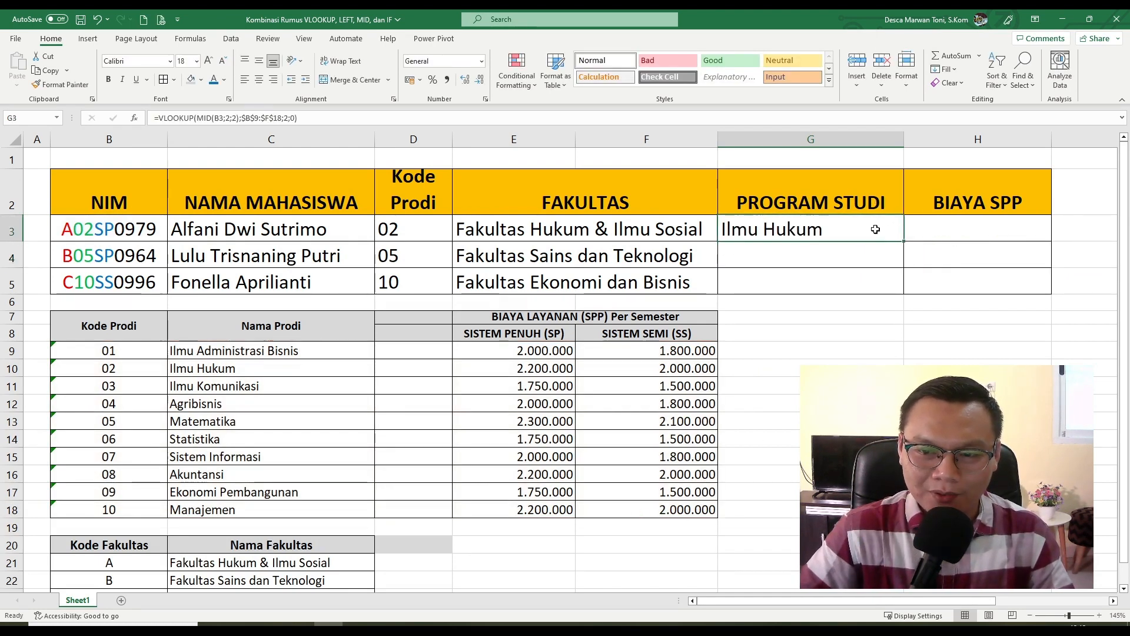
{"action": "double_click", "coordinate": [902, 241]}
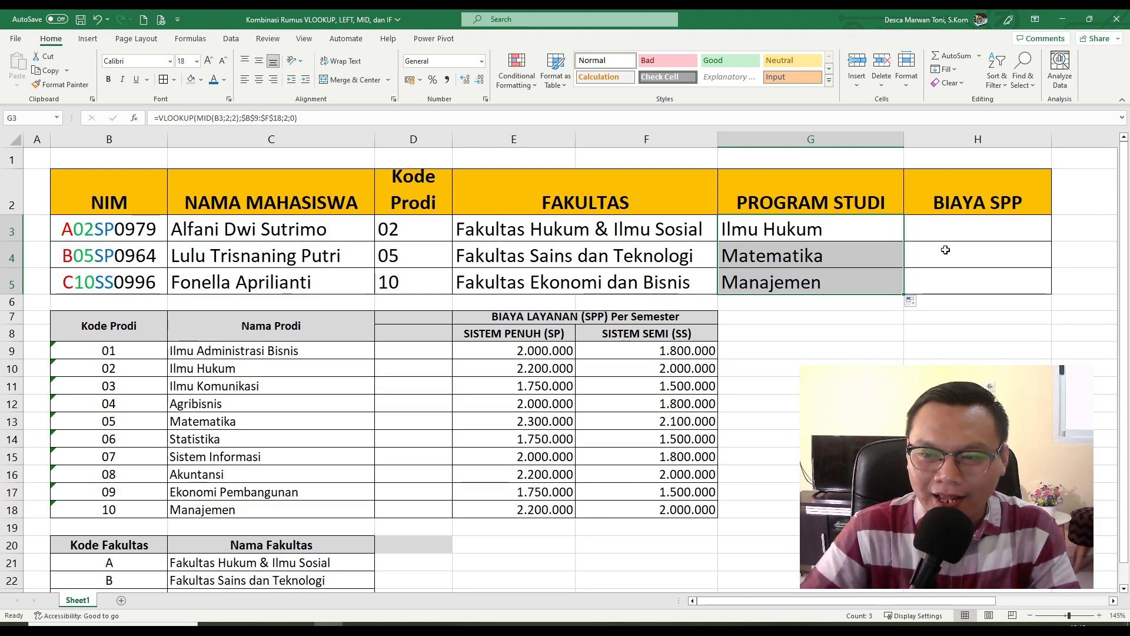
- Examine how the SP and SS codes in the NIMs and the study program codes map to the tuition fees in columns E and F
{"action": "left_click", "coordinate": [964, 221]}
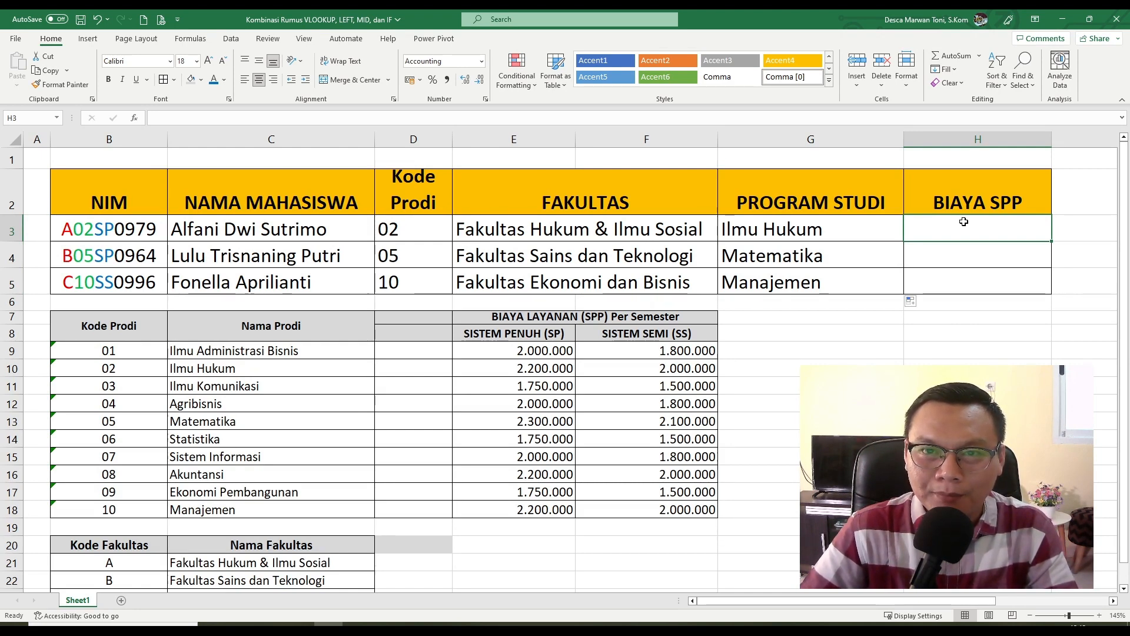
{"action": "left_click", "coordinate": [946, 334]}
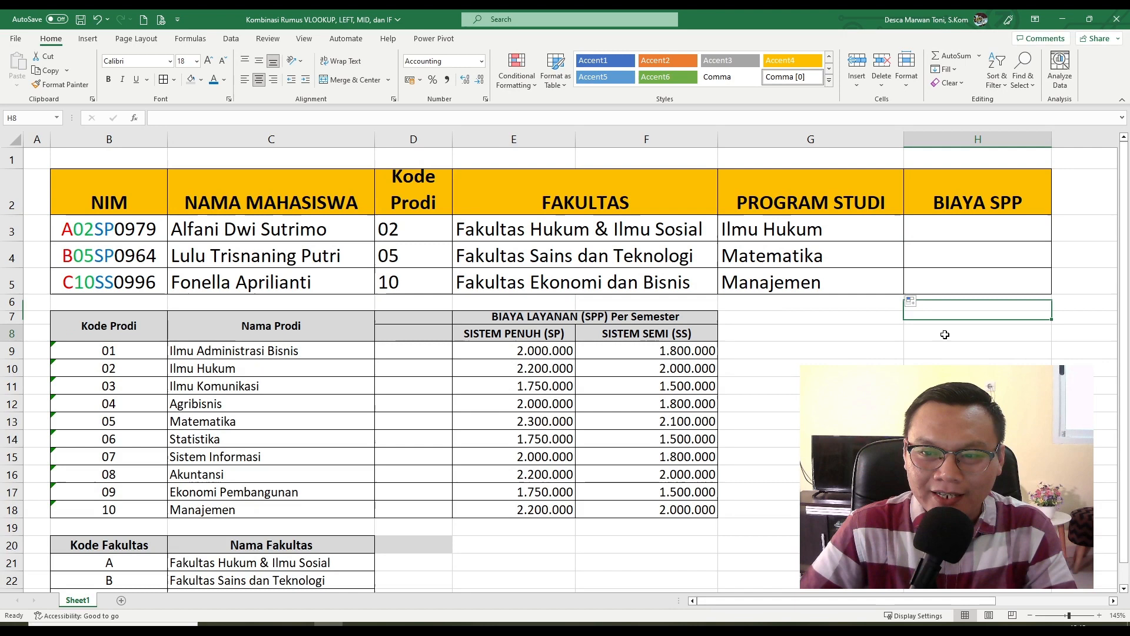
{"action": "left_click", "coordinate": [944, 228]}
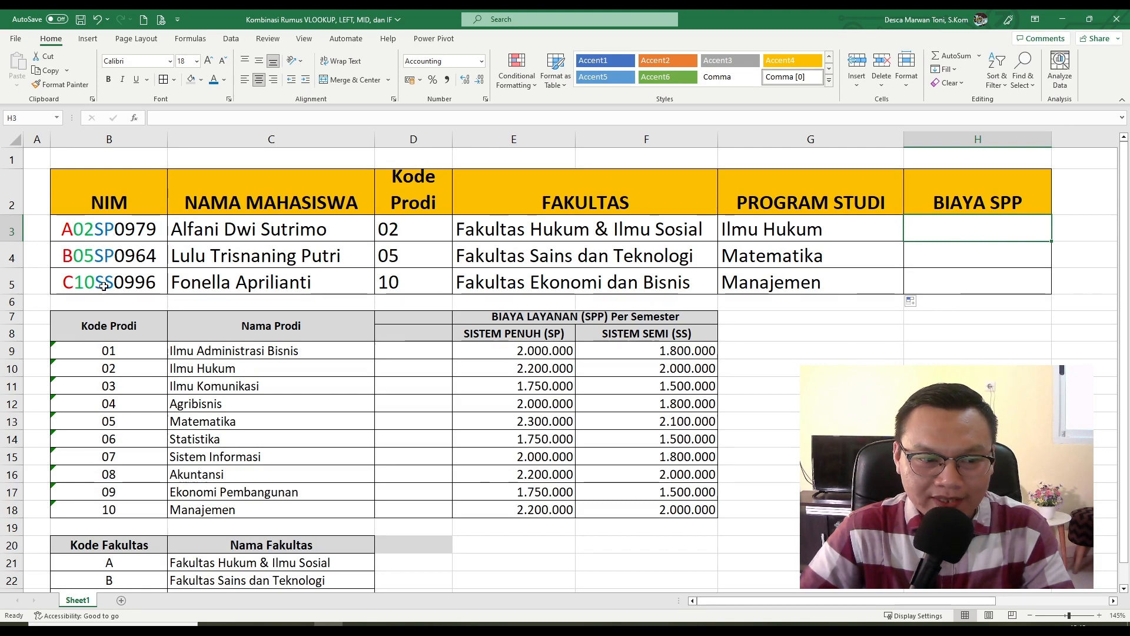
{"action": "left_click", "coordinate": [97, 235]}
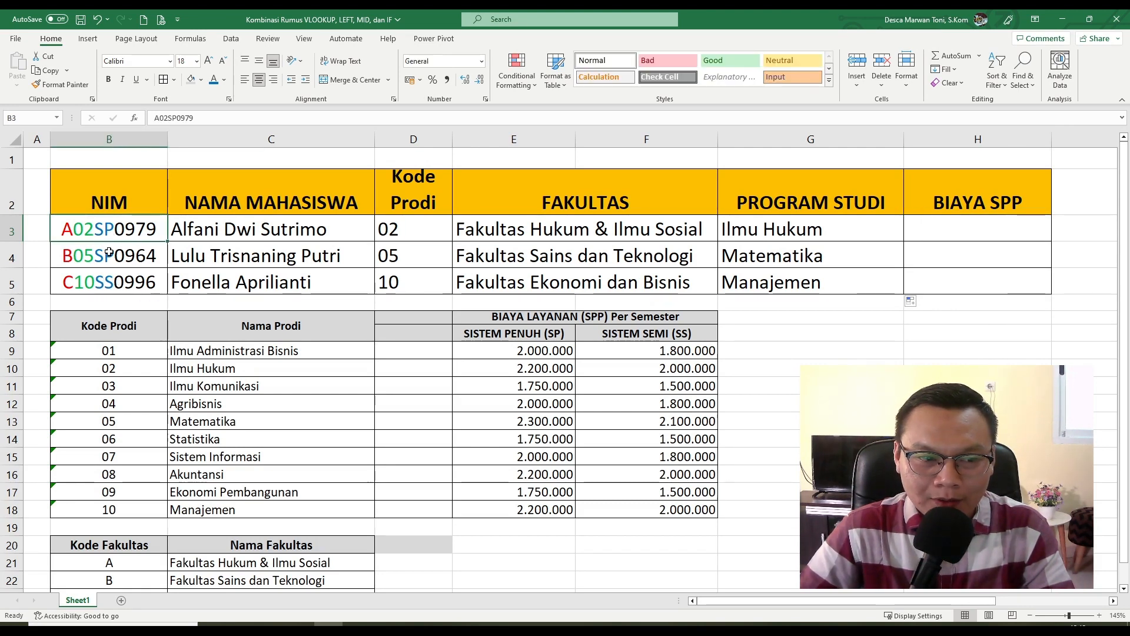
{"action": "left_click", "coordinate": [110, 256]}
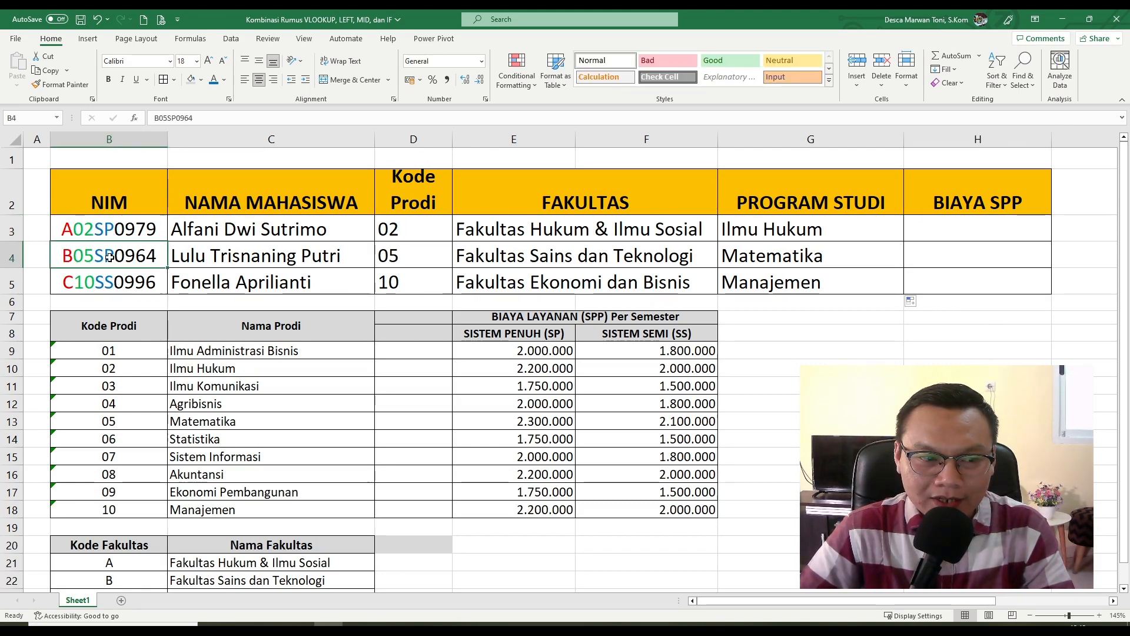
{"action": "left_click", "coordinate": [83, 234]}
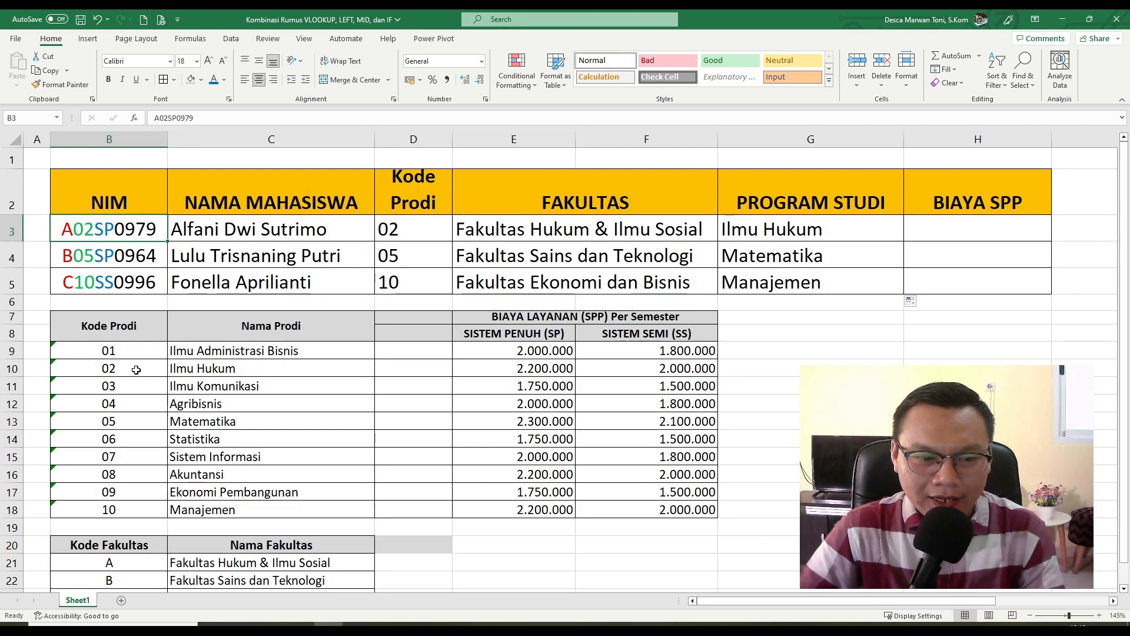
{"action": "left_click", "coordinate": [526, 334]}
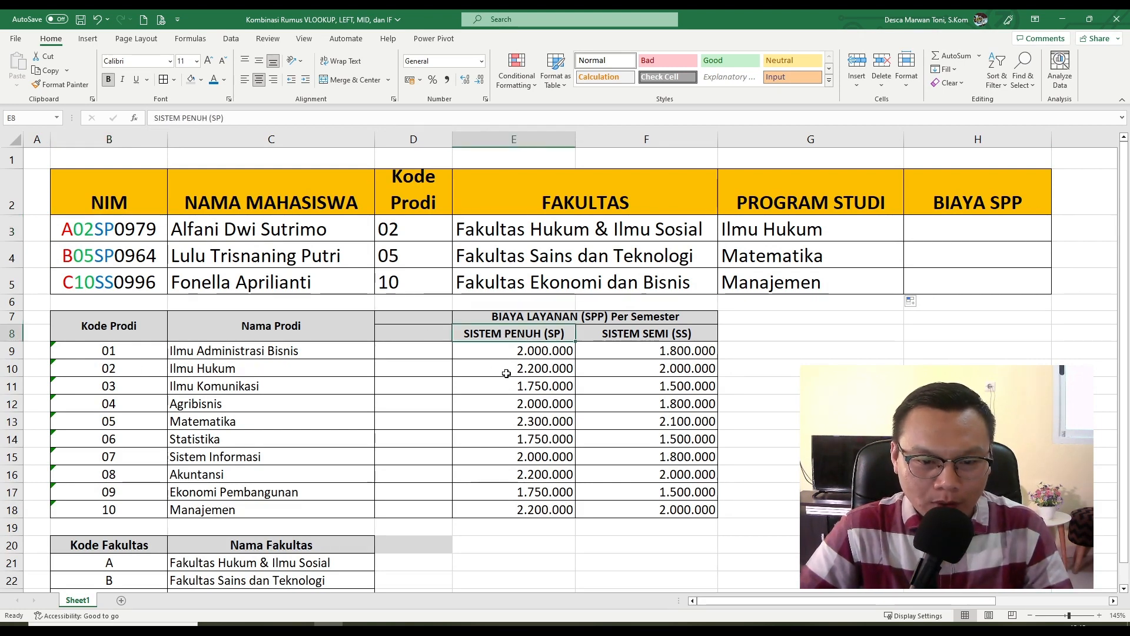
{"action": "left_click", "coordinate": [534, 371]}
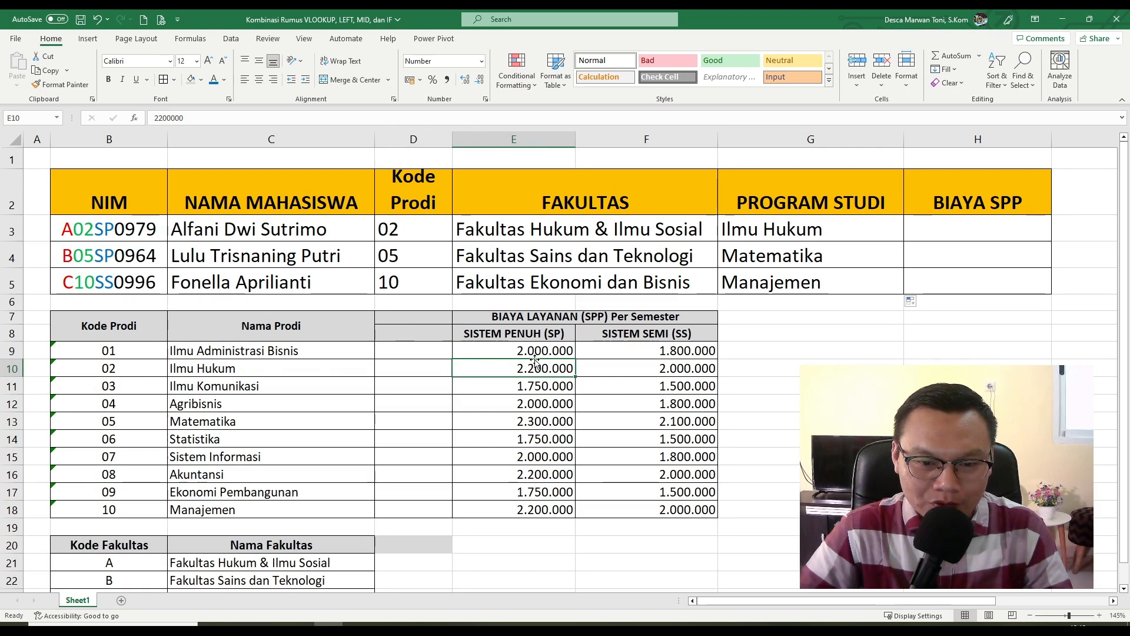
{"action": "left_click", "coordinate": [82, 259]}
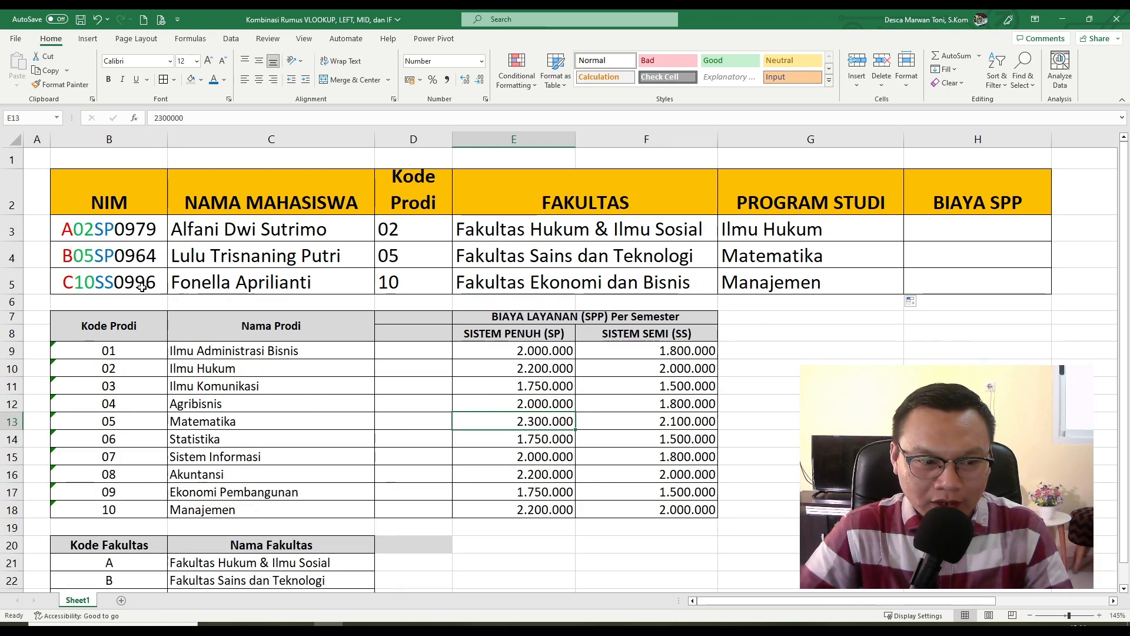
{"action": "left_click", "coordinate": [118, 285]}
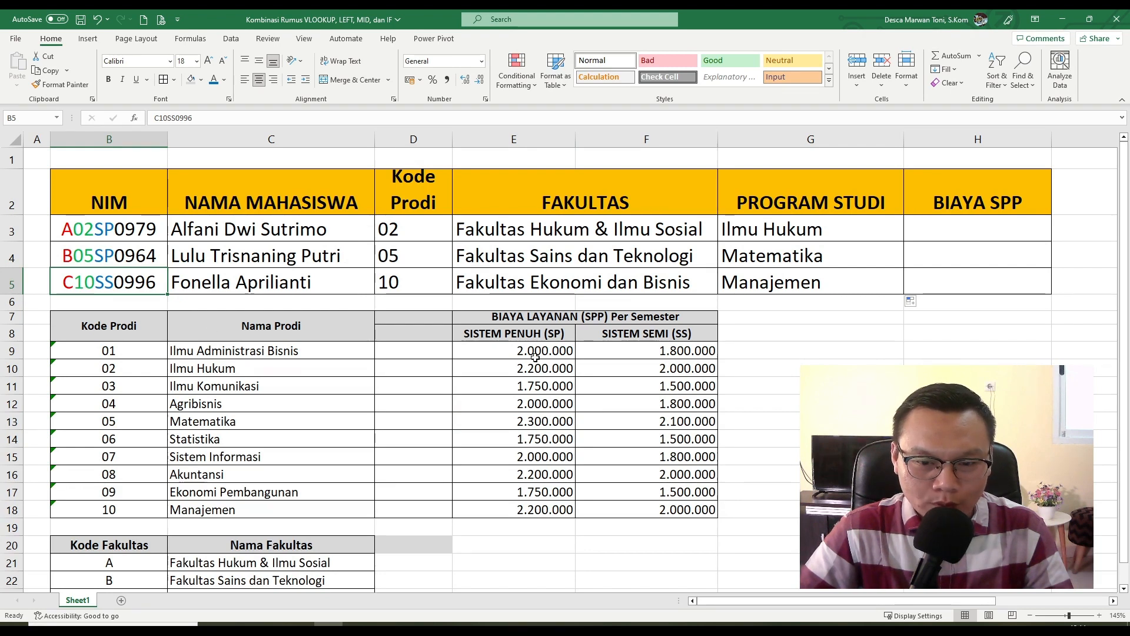
{"action": "left_click", "coordinate": [623, 334]}
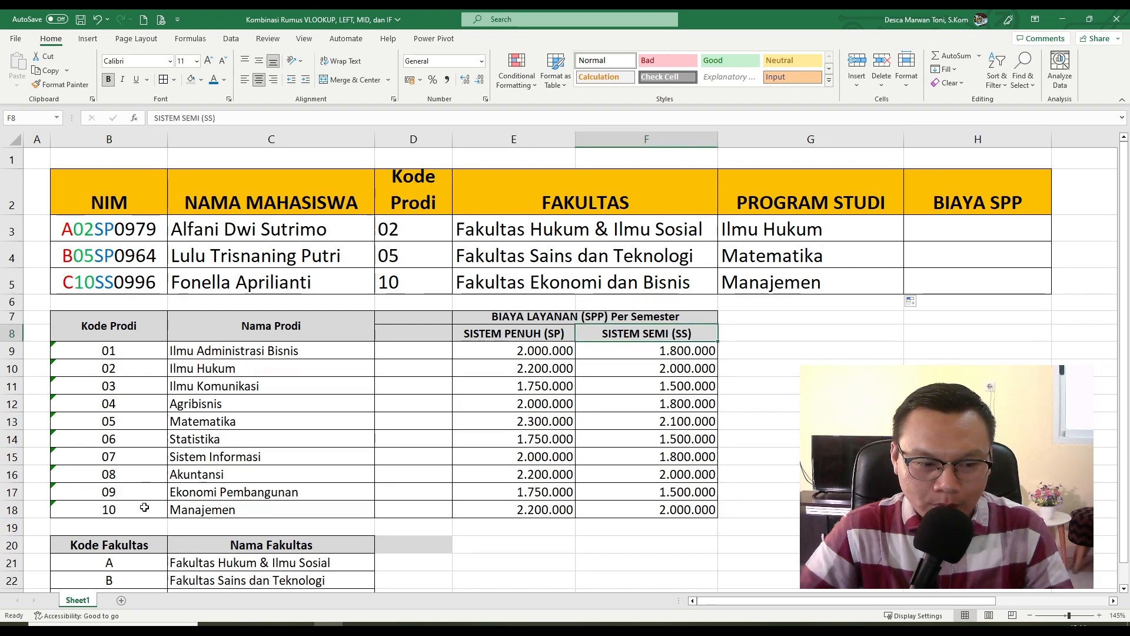
{"action": "left_click", "coordinate": [692, 511]}
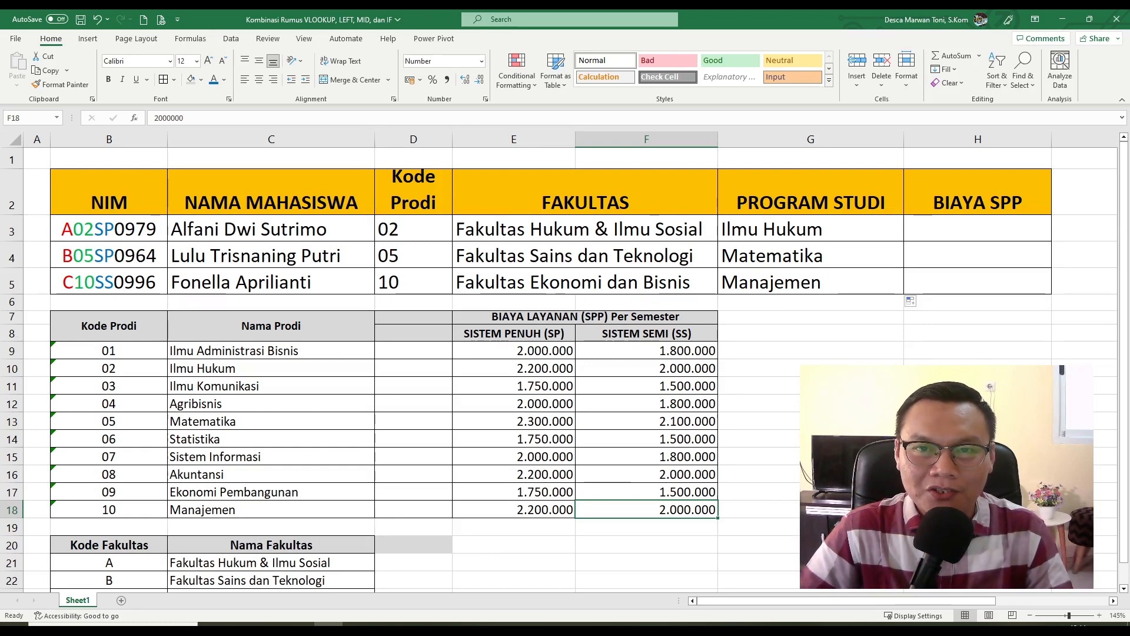
- Start an IF formula in H3 whose logical test extracts the system code with MID(B3;4;2)
{"action": "left_click", "coordinate": [1025, 228]}
{"action": "type", "text": "="}
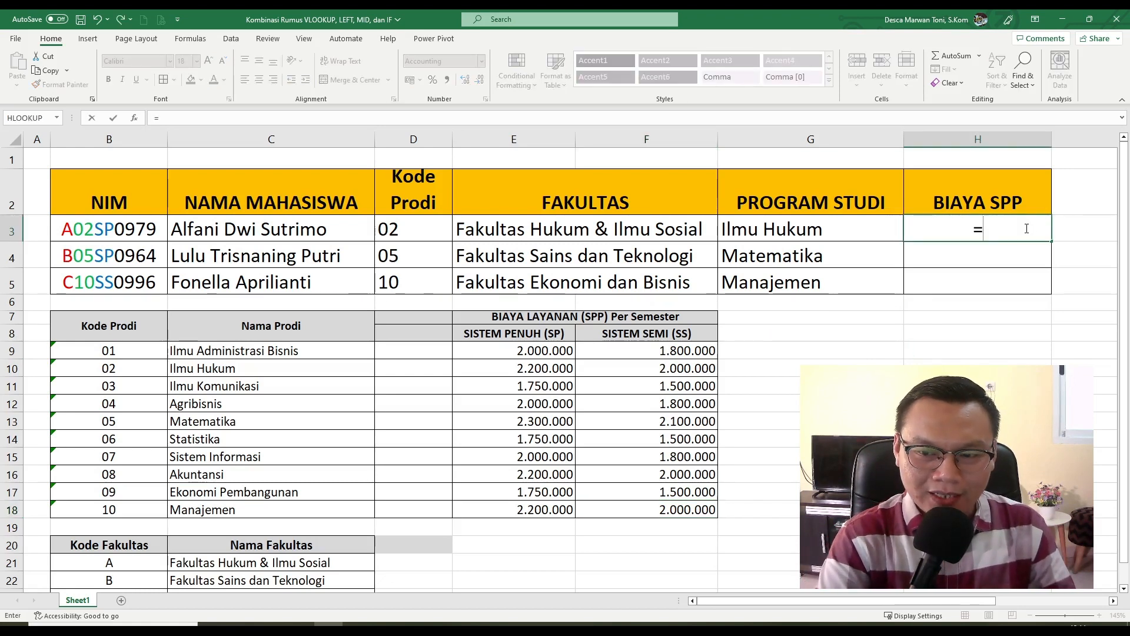
{"action": "type", "text": "IF("}
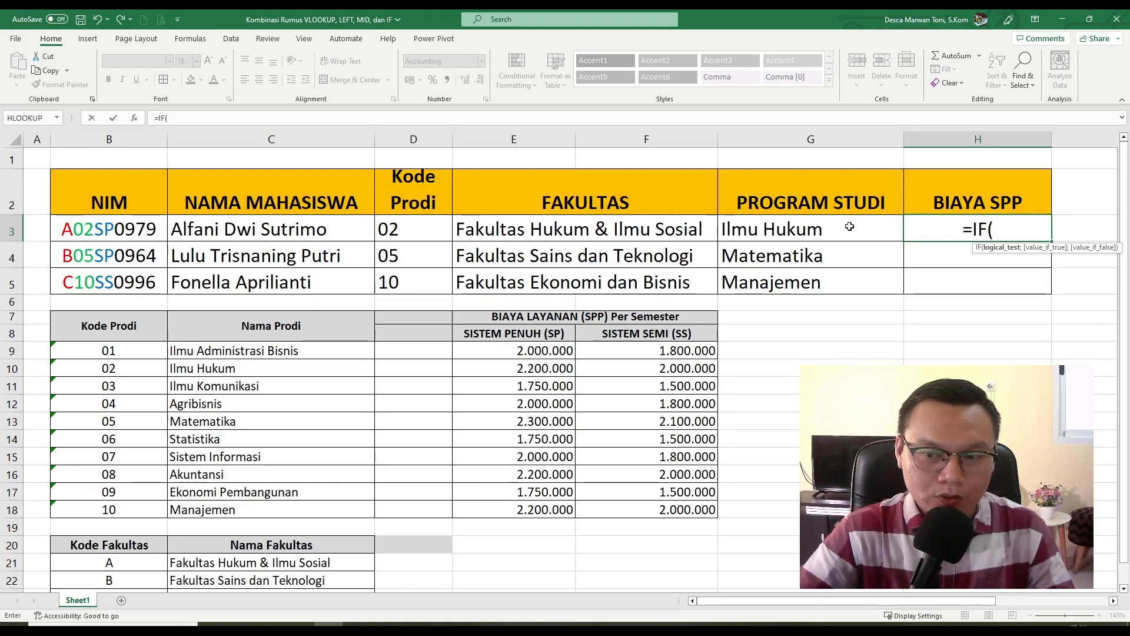
{"action": "type", "text": "MID"}
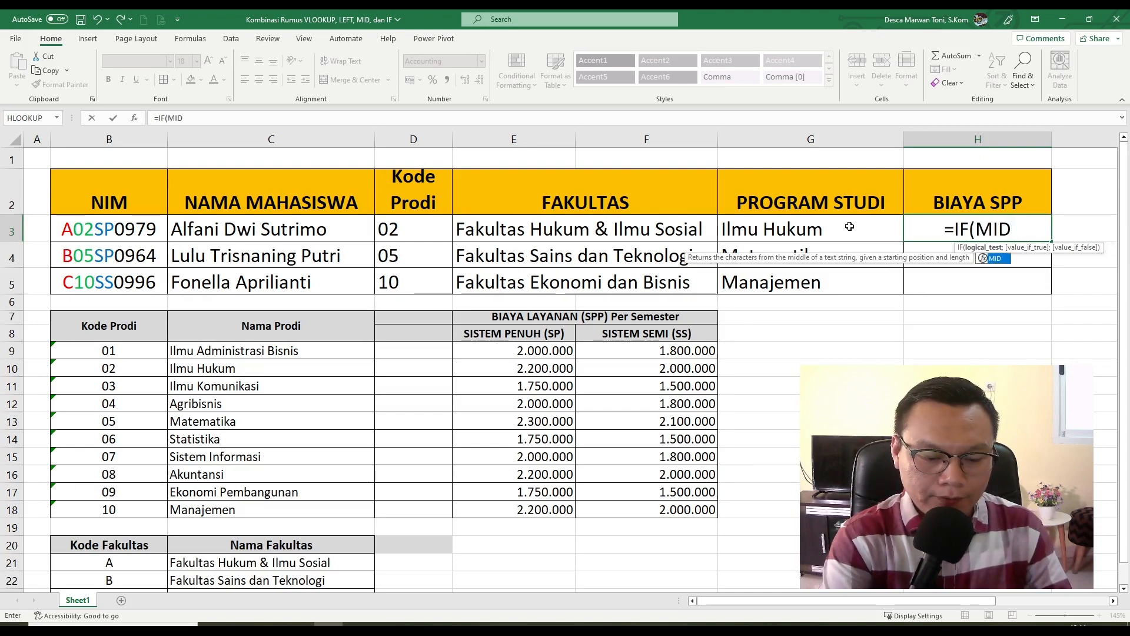
{"action": "type", "text": "("}
{"action": "left_click", "coordinate": [113, 232]}
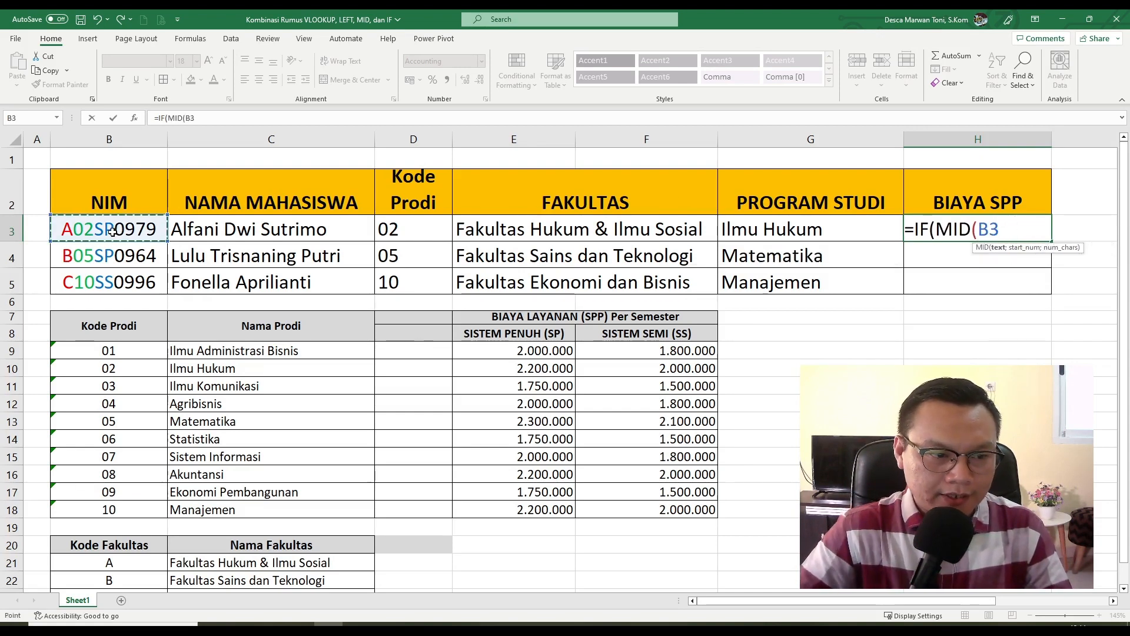
{"action": "type", "text": ";"}
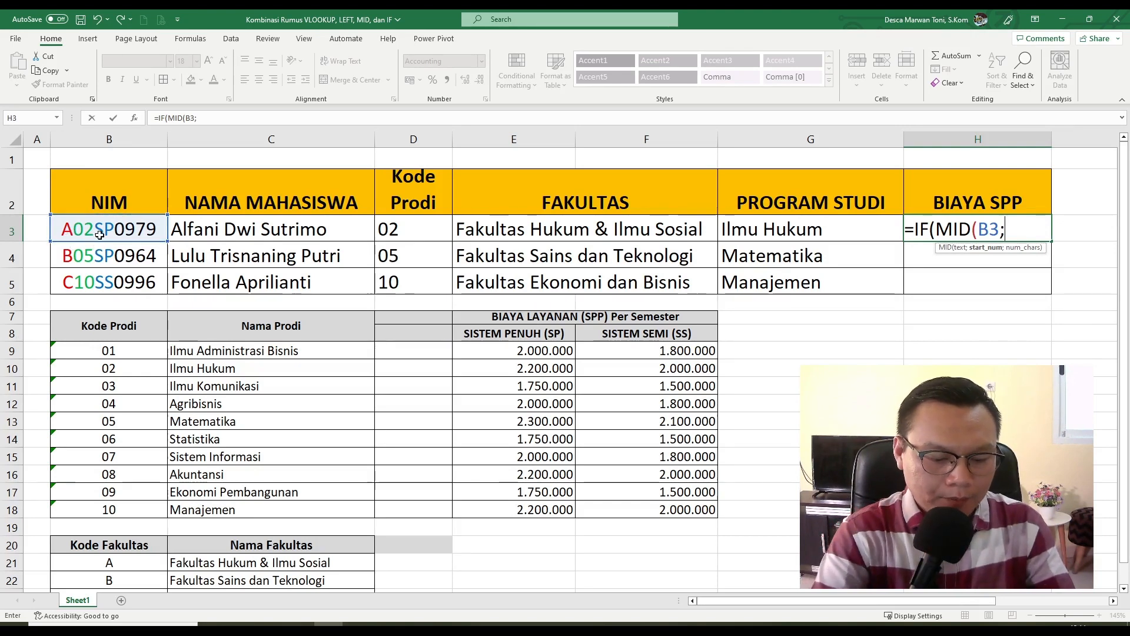
{"action": "type", "text": "4;2"}
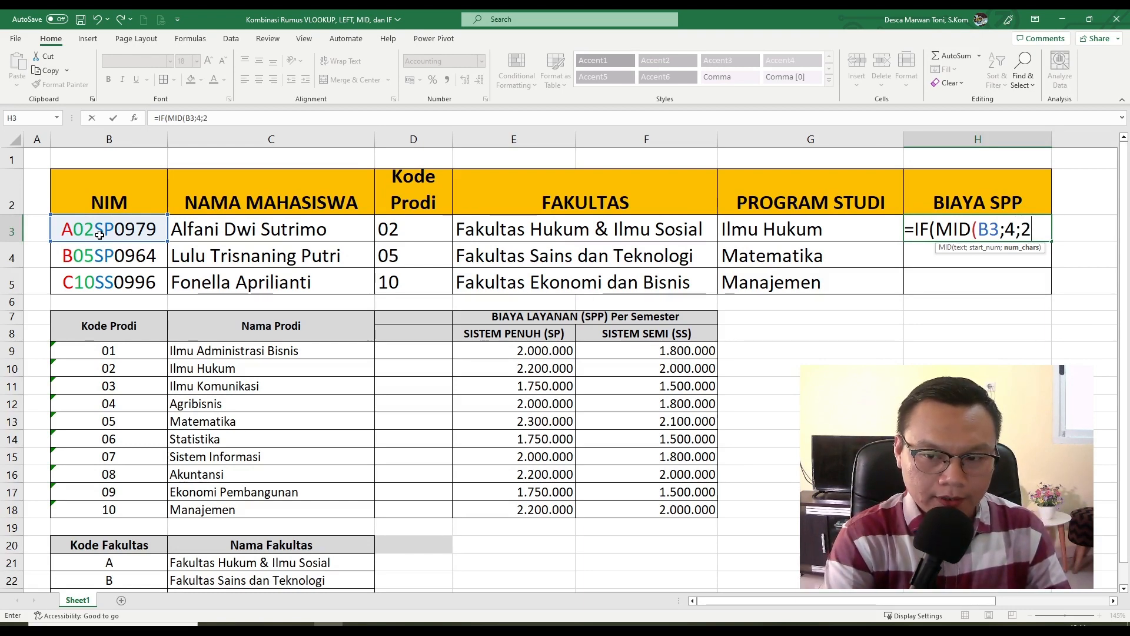
{"action": "type", "text": ")"}
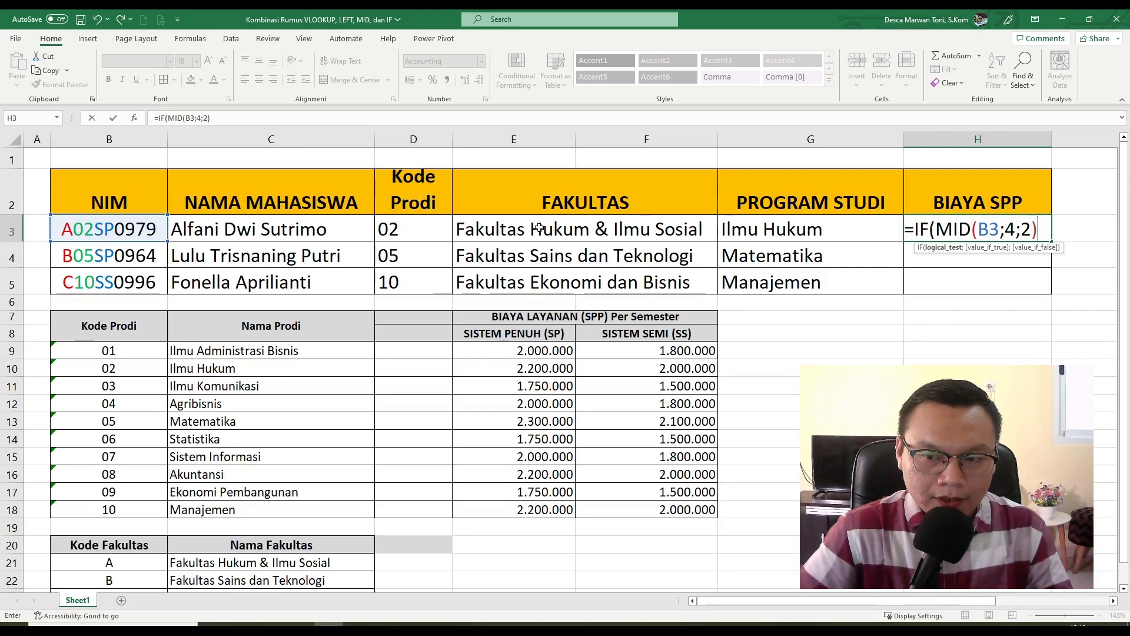
- Complete the logical test of H3's IF formula by comparing the extracted code with "SP"
{"action": "type", "text": "="}
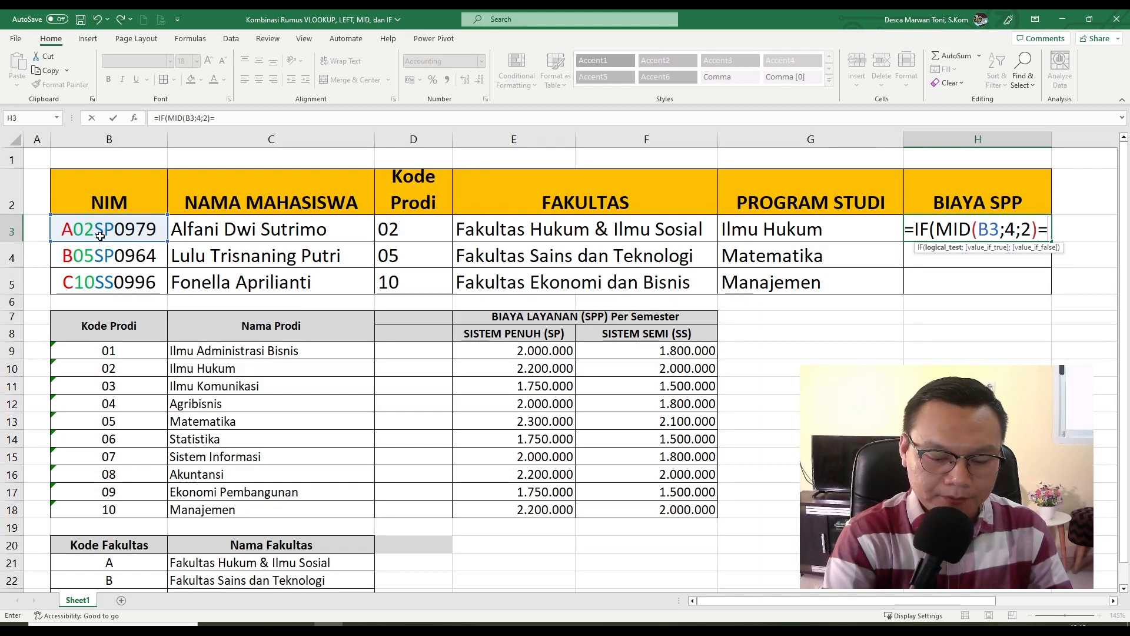
{"action": "type", "text": "\"sp"}
{"action": "key", "text": "BackSpace"}
{"action": "key", "text": "BackSpace"}
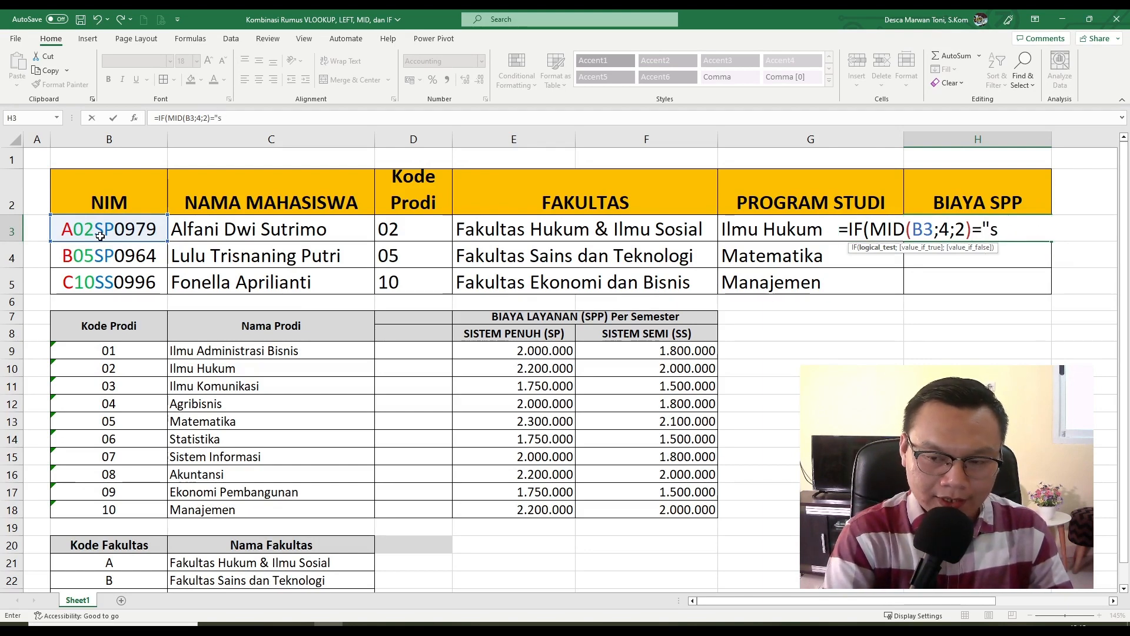
{"action": "type", "text": "SP\""}
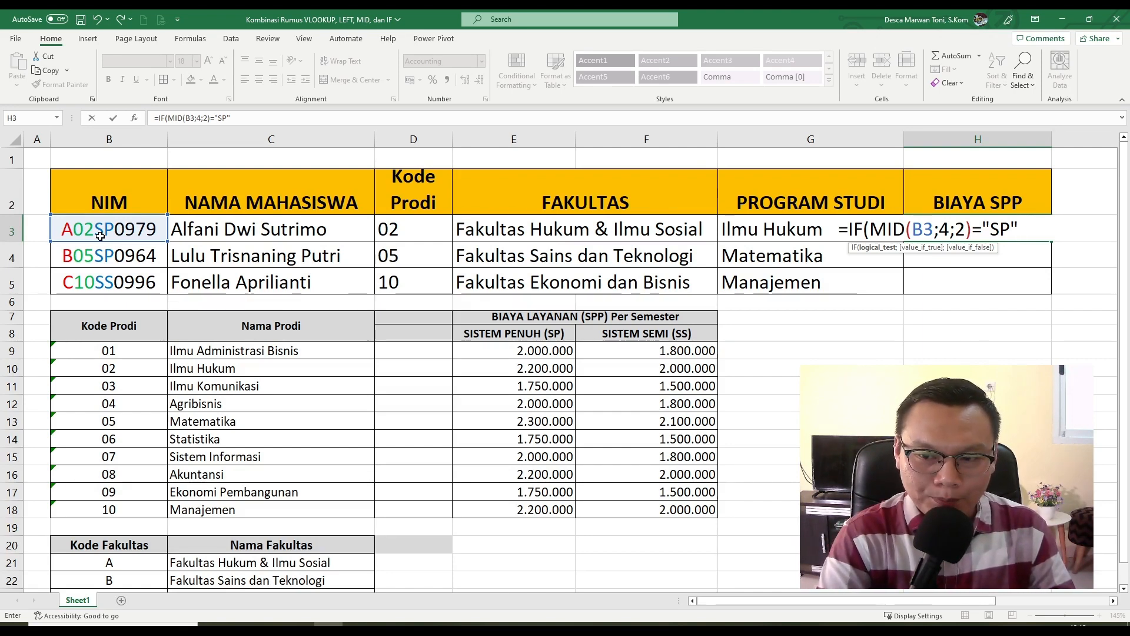
{"action": "type", "text": ";"}
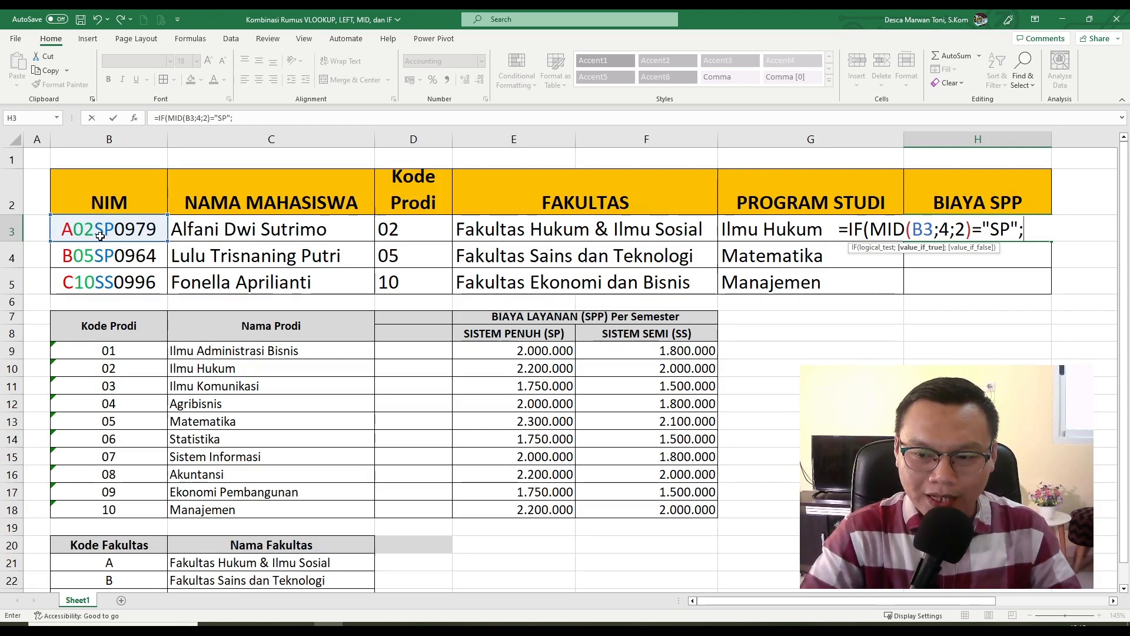
{"action": "key", "text": "Left"}
{"action": "key", "text": "Right"}
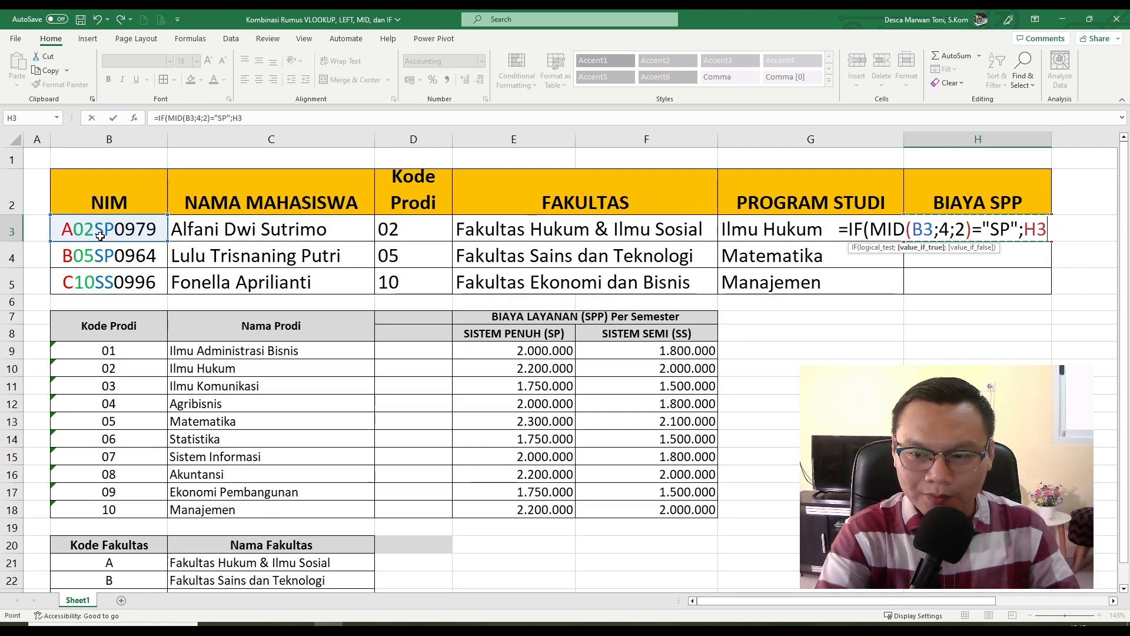
{"action": "key", "text": "BackSpace"}
{"action": "key", "text": "BackSpace"}
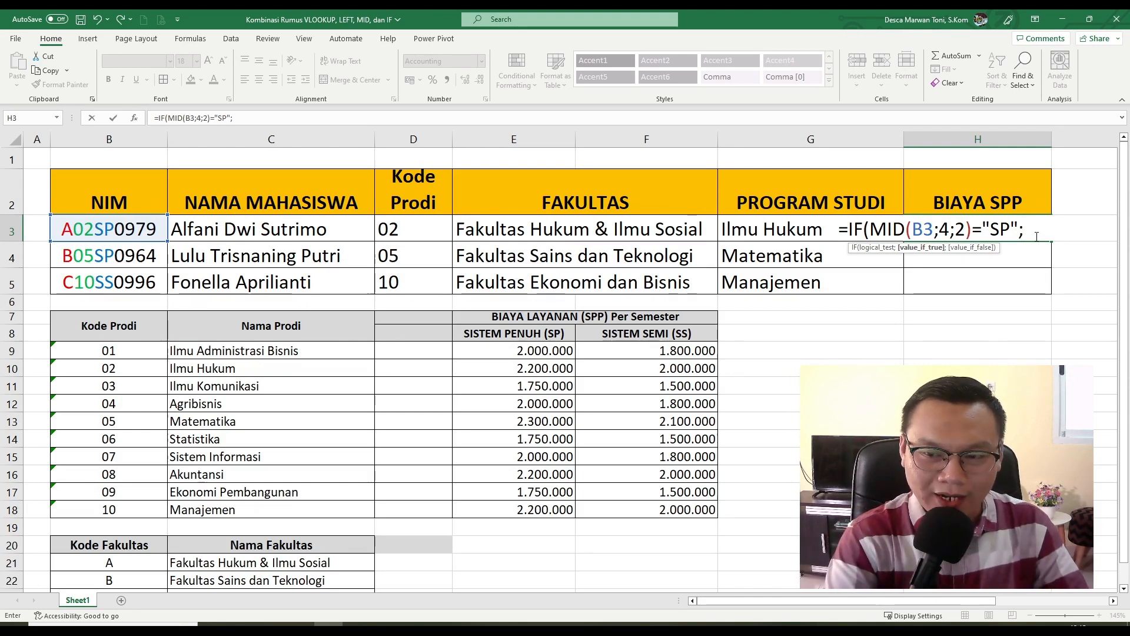
- Start a VLOOKUP as the value_if_true of H3's IF formula, with MID(B3;2;2) as its lookup value
{"action": "type", "text": "V"}
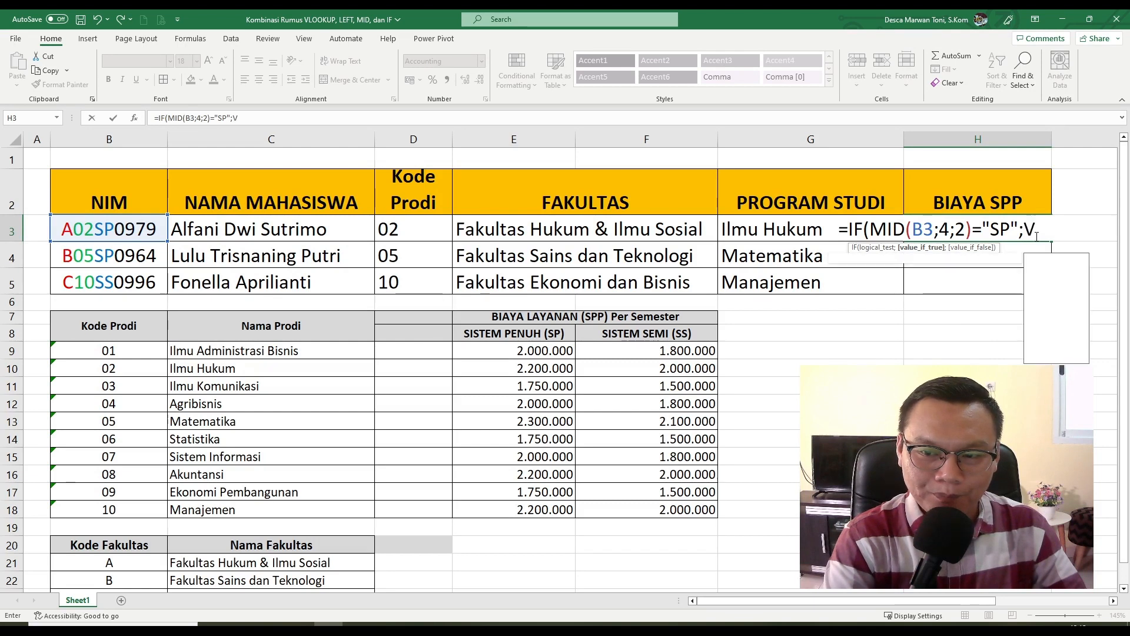
{"action": "type", "text": "LOOKUP("}
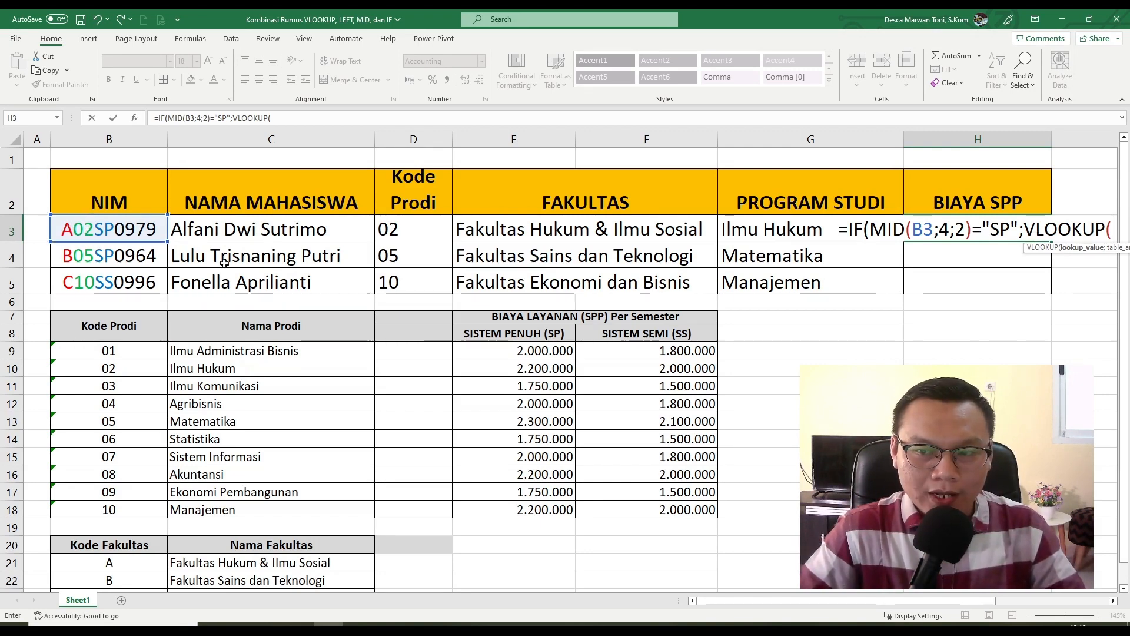
{"action": "type", "text": "MID"}
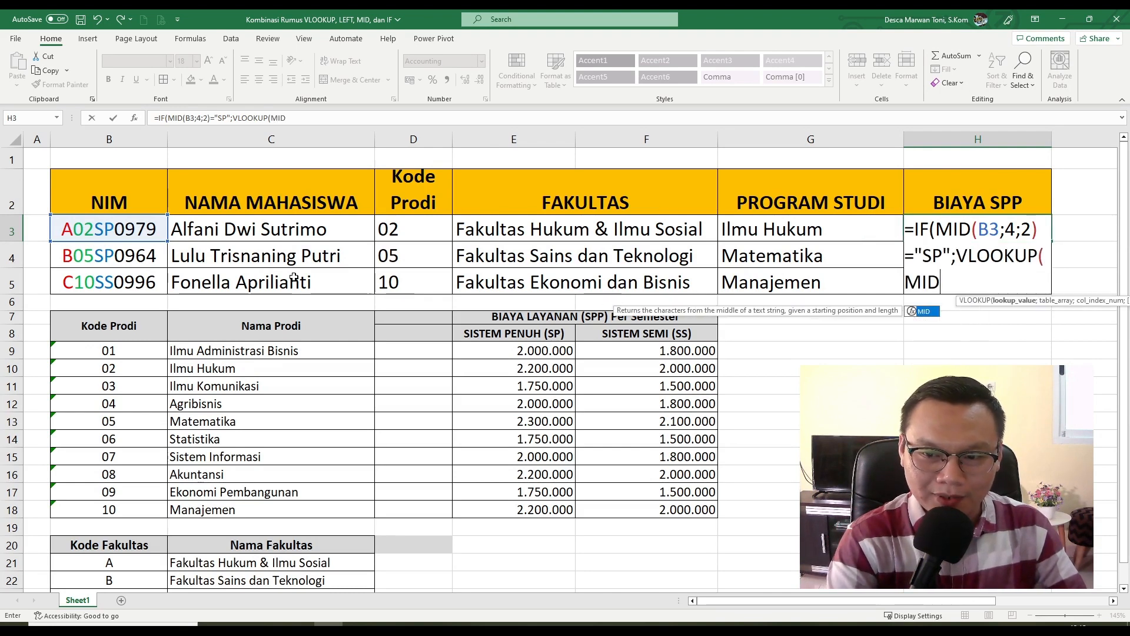
{"action": "type", "text": "("}
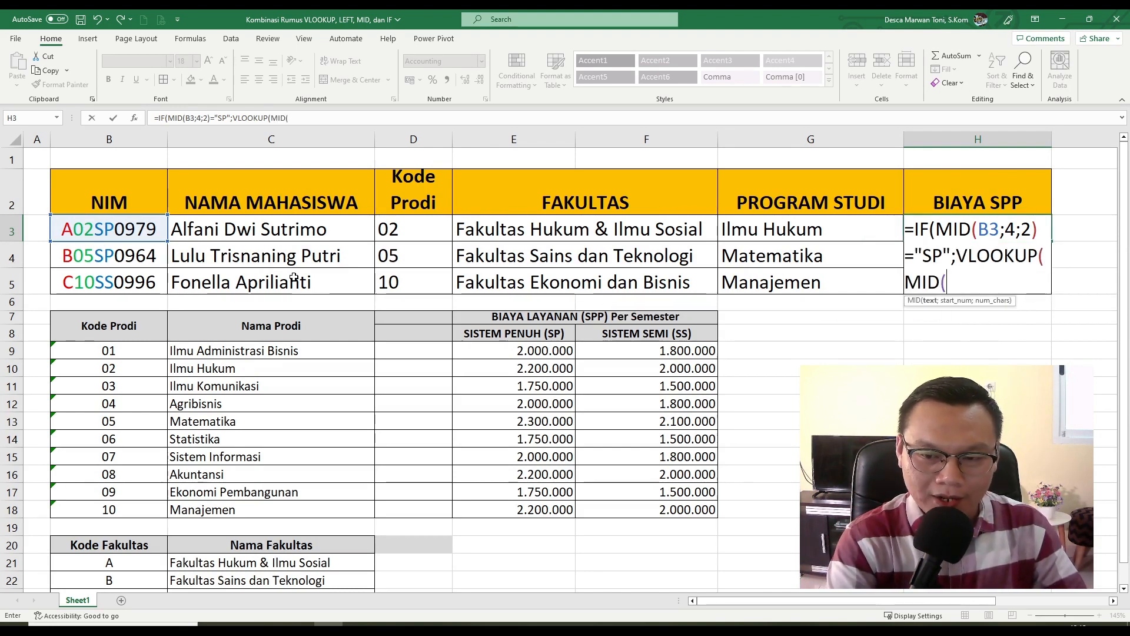
{"action": "left_click", "coordinate": [135, 231]}
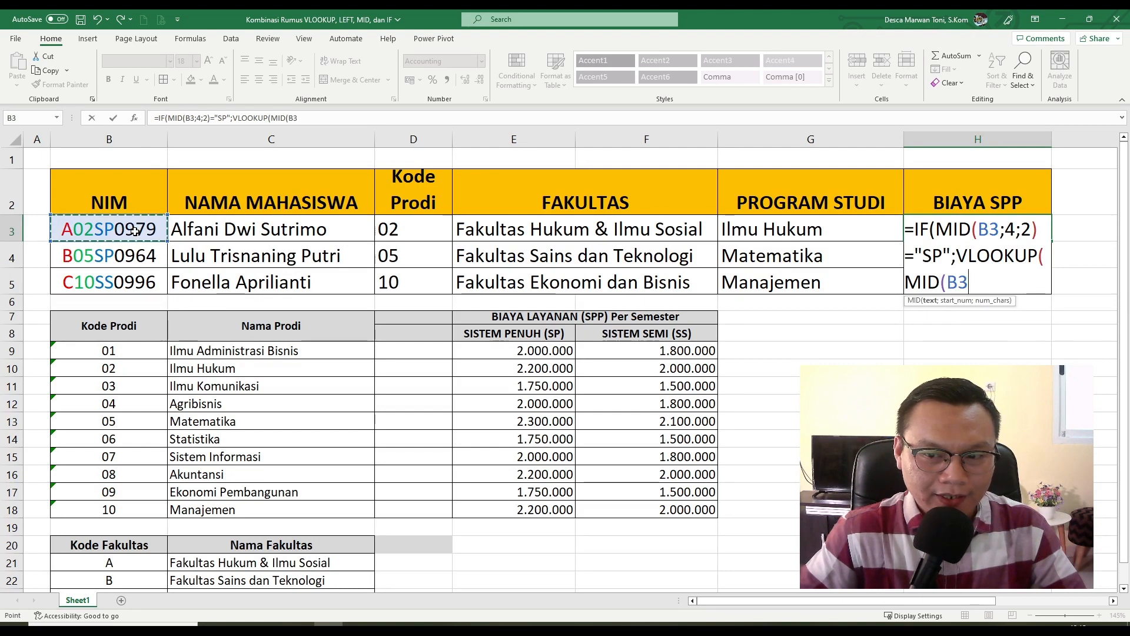
{"action": "type", "text": ";"}
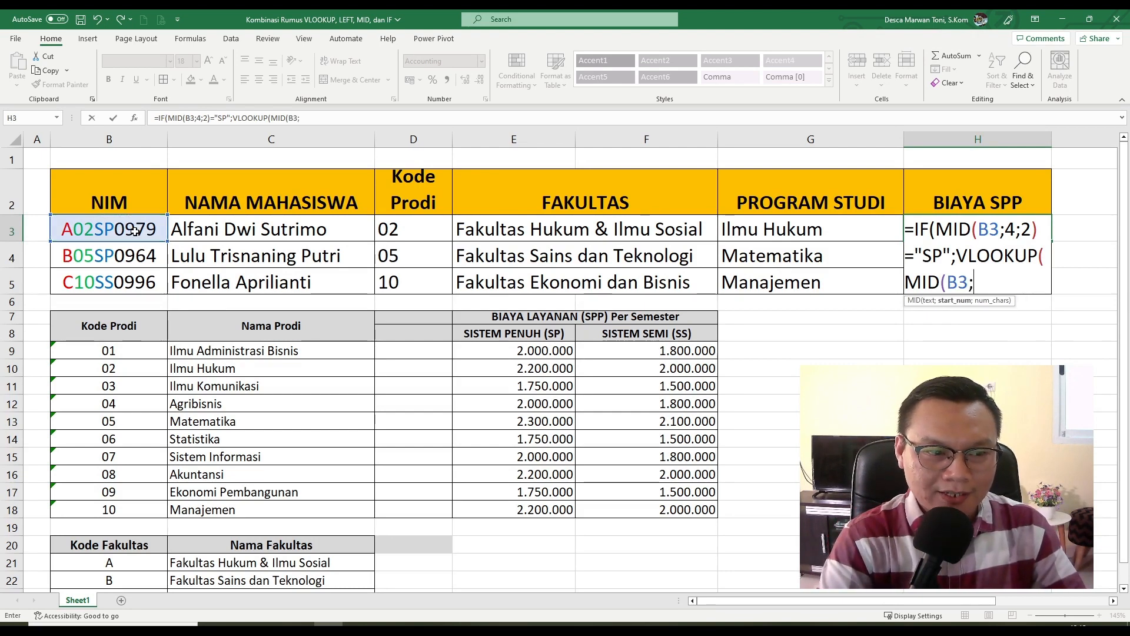
{"action": "type", "text": "2"}
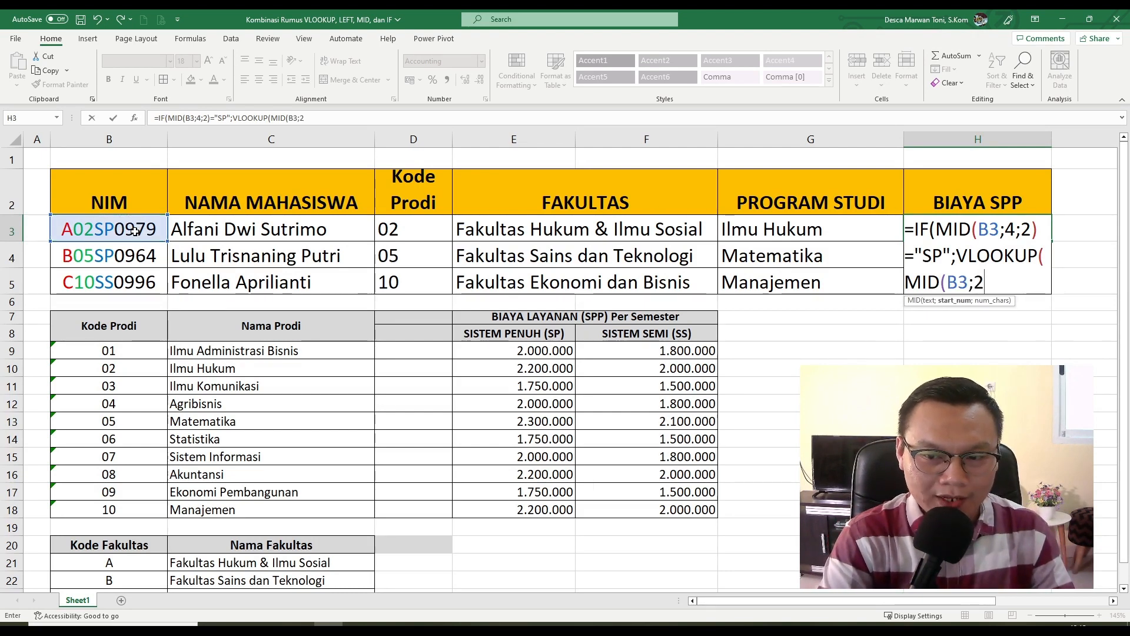
{"action": "type", "text": ";2"}
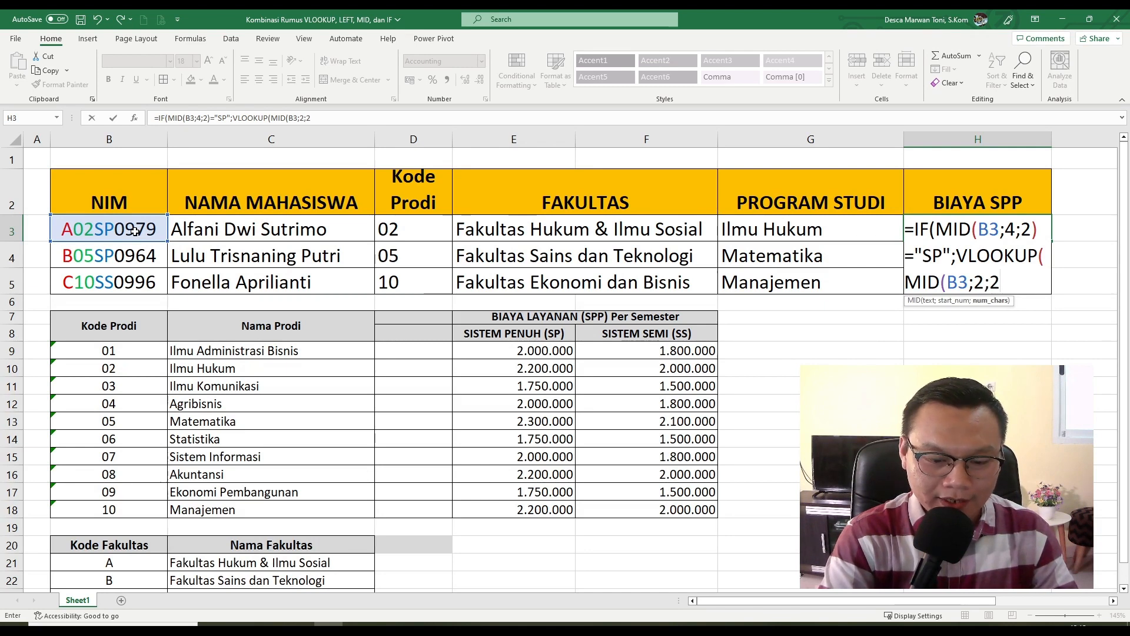
{"action": "type", "text": ")"}
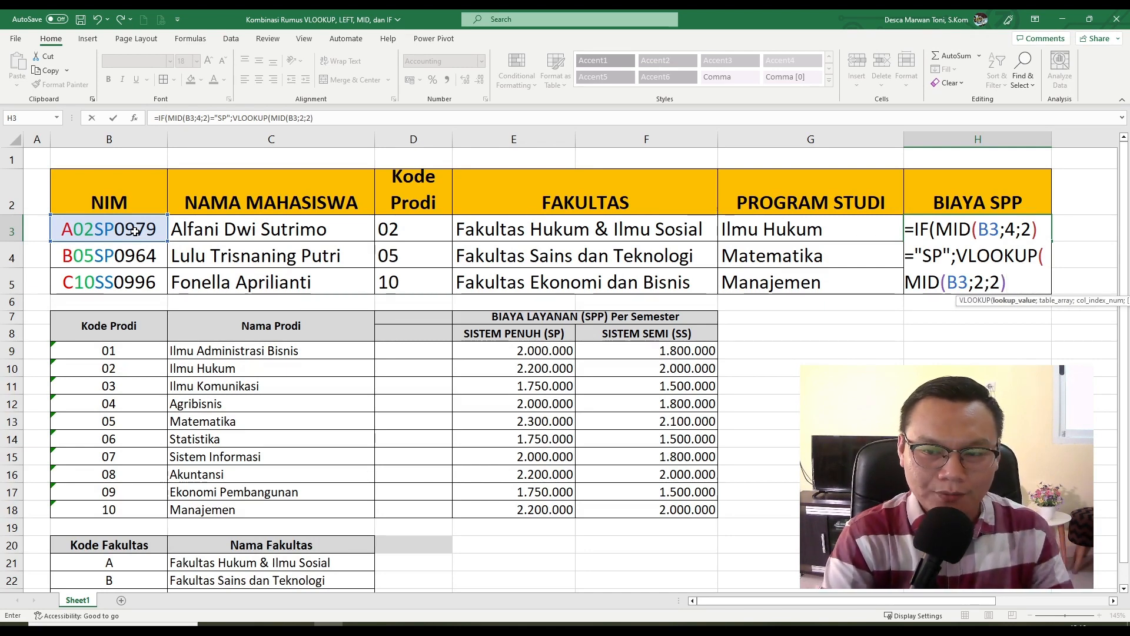
- Set the VLOOKUP's table array in H3 to the absolute range $B$9:$F$18
{"action": "type", "text": ";"}
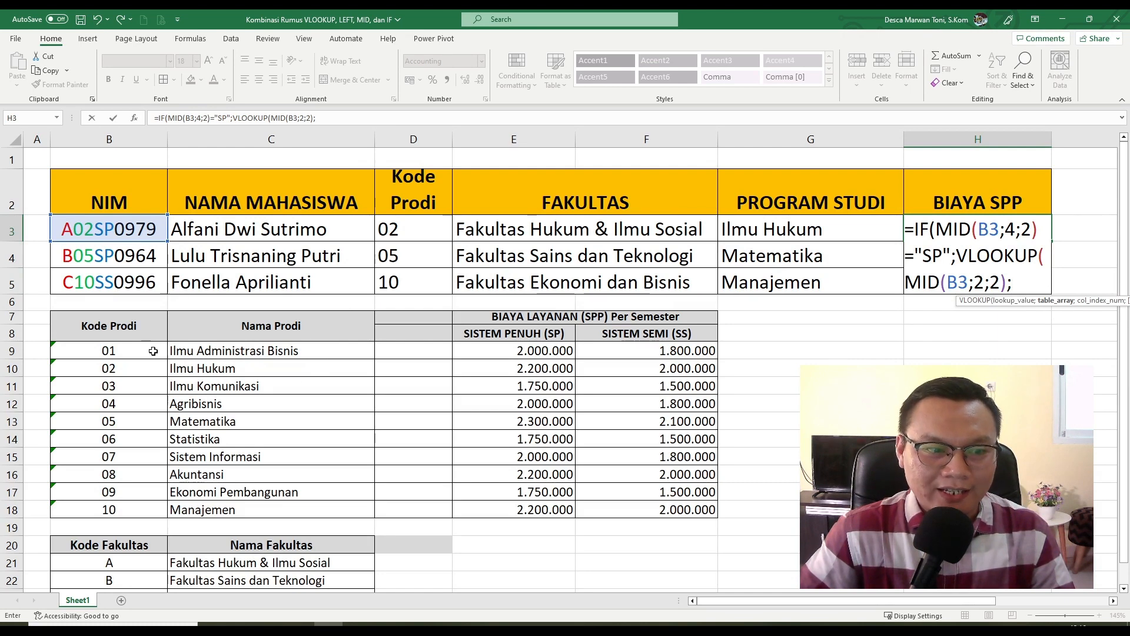
{"action": "left_click_drag", "start_coordinate": [138, 353], "coordinate": [629, 507]}
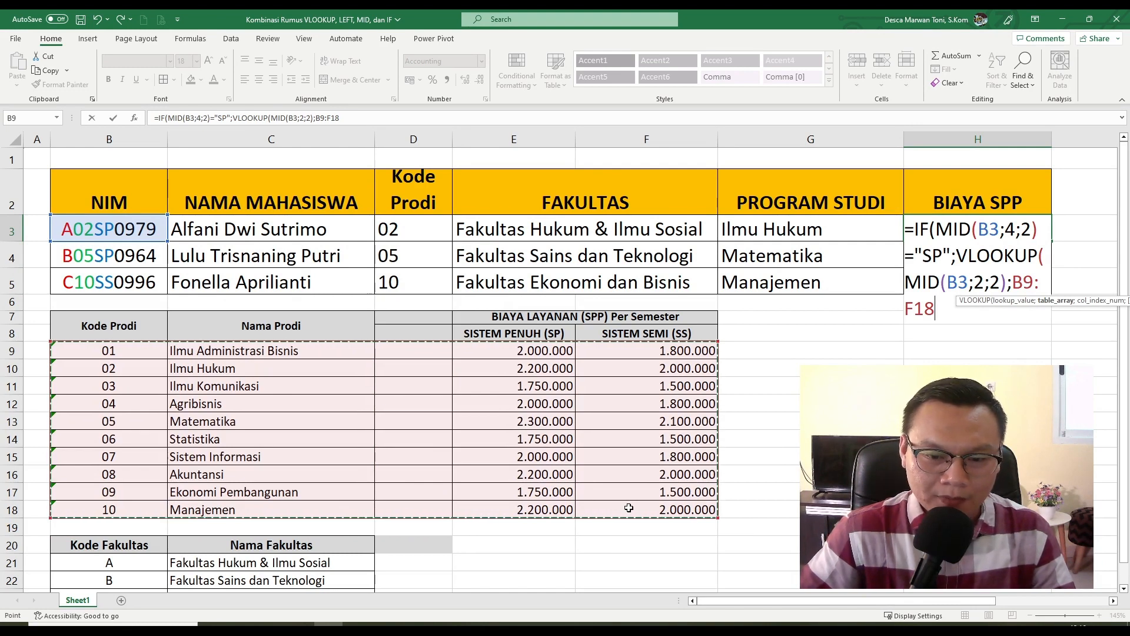
{"action": "key", "text": "F4"}
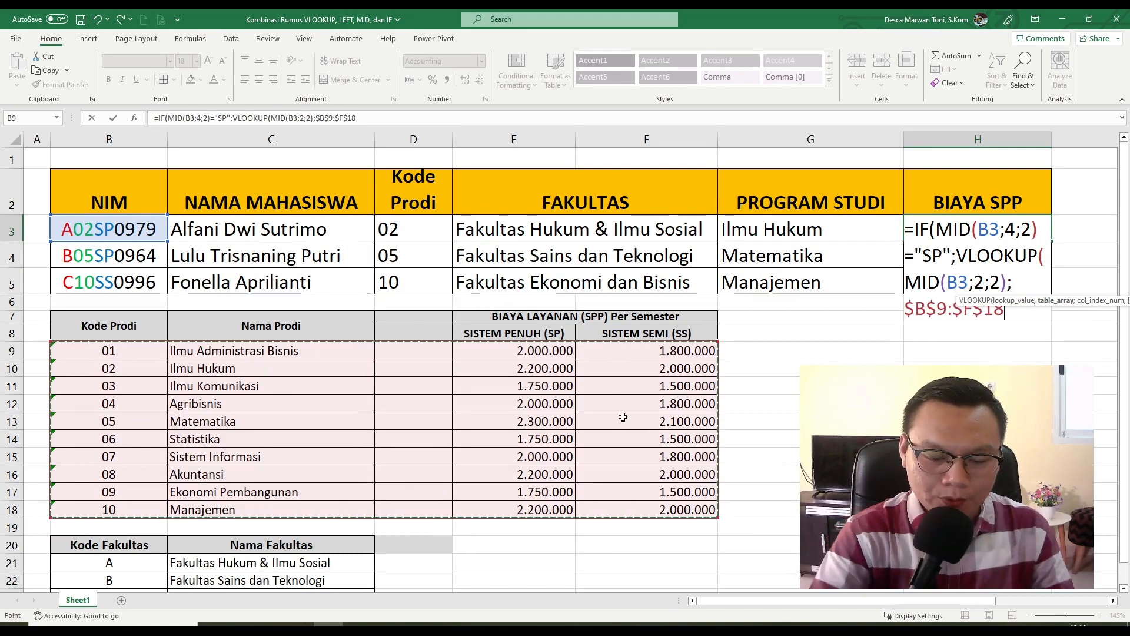
- Complete H3's formula with column index 4 and range lookup 0, and fill it down to H5
{"action": "type", "text": ";"}
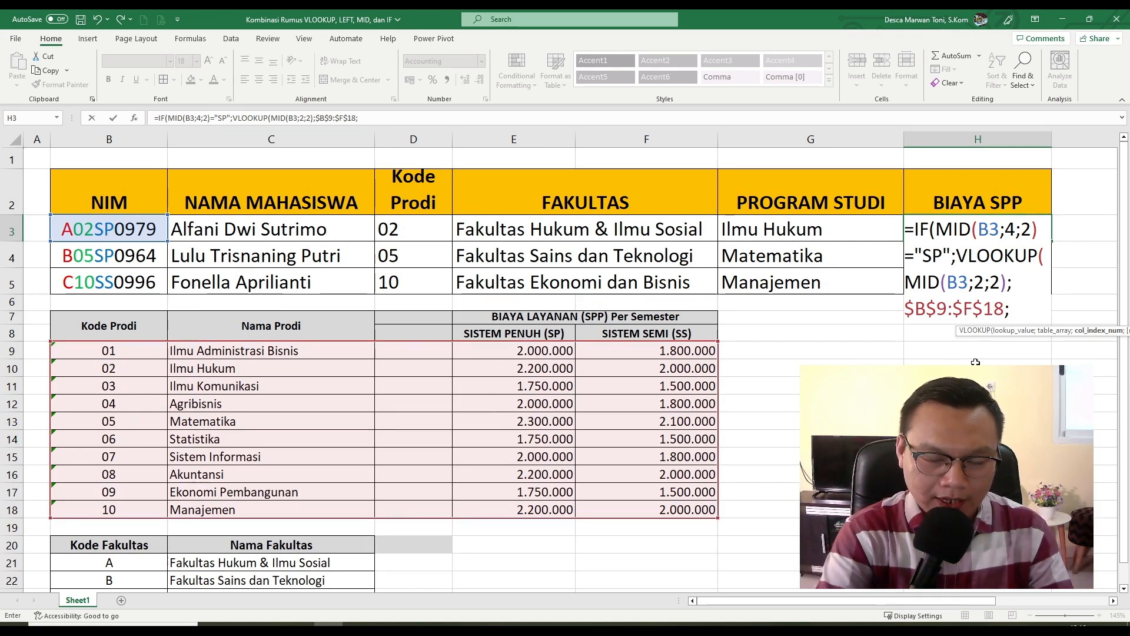
{"action": "type", "text": "4"}
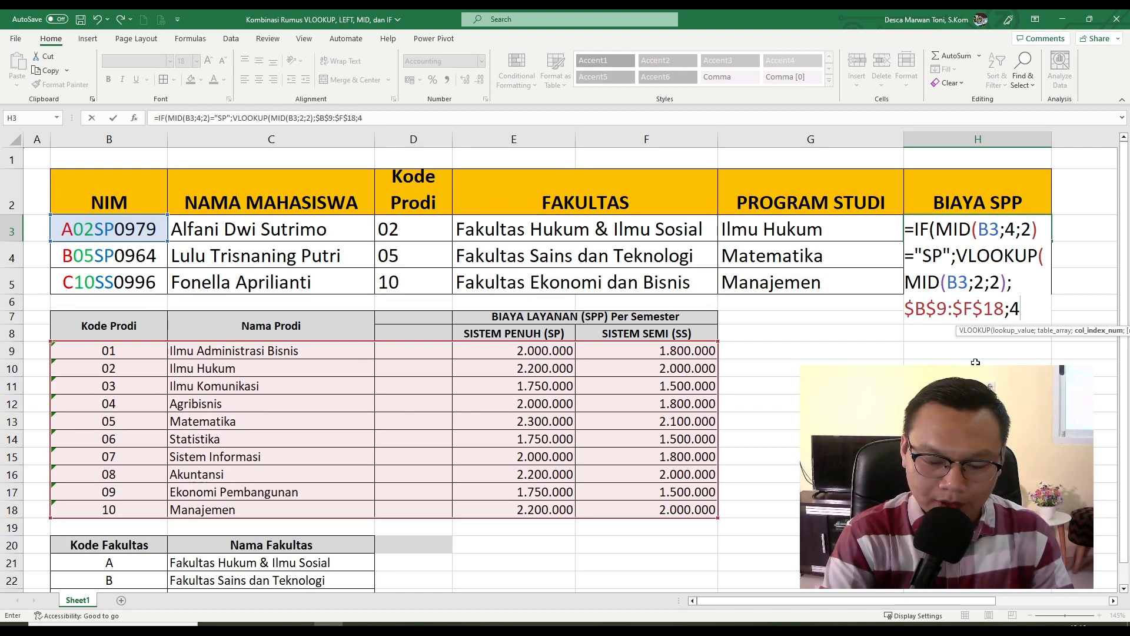
{"action": "type", "text": ";0)"}
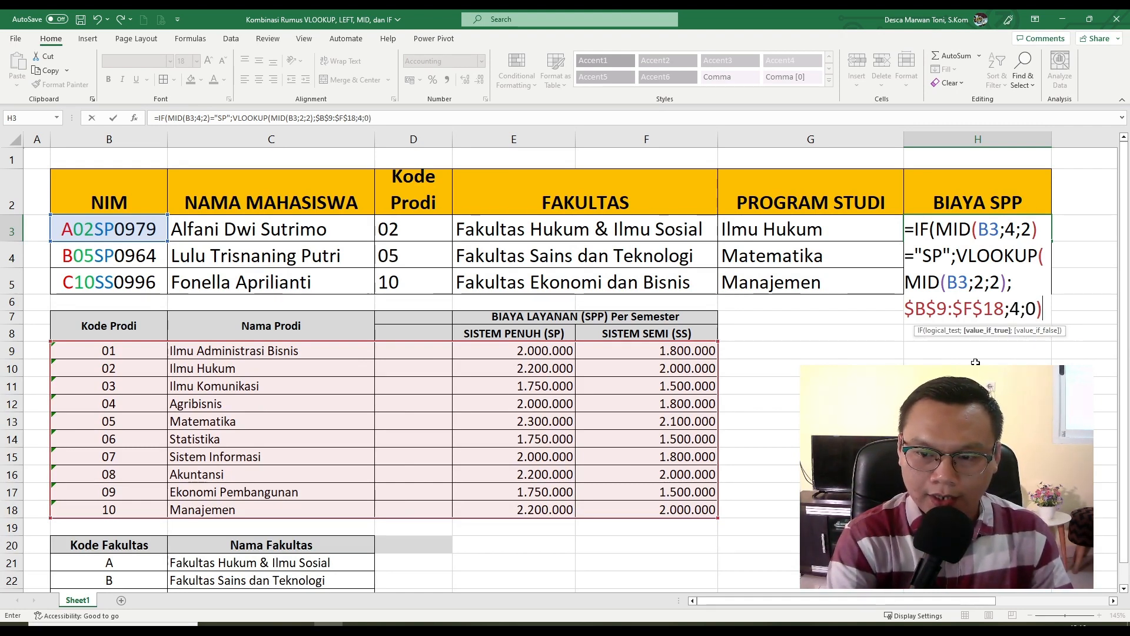
{"action": "type", "text": ")"}
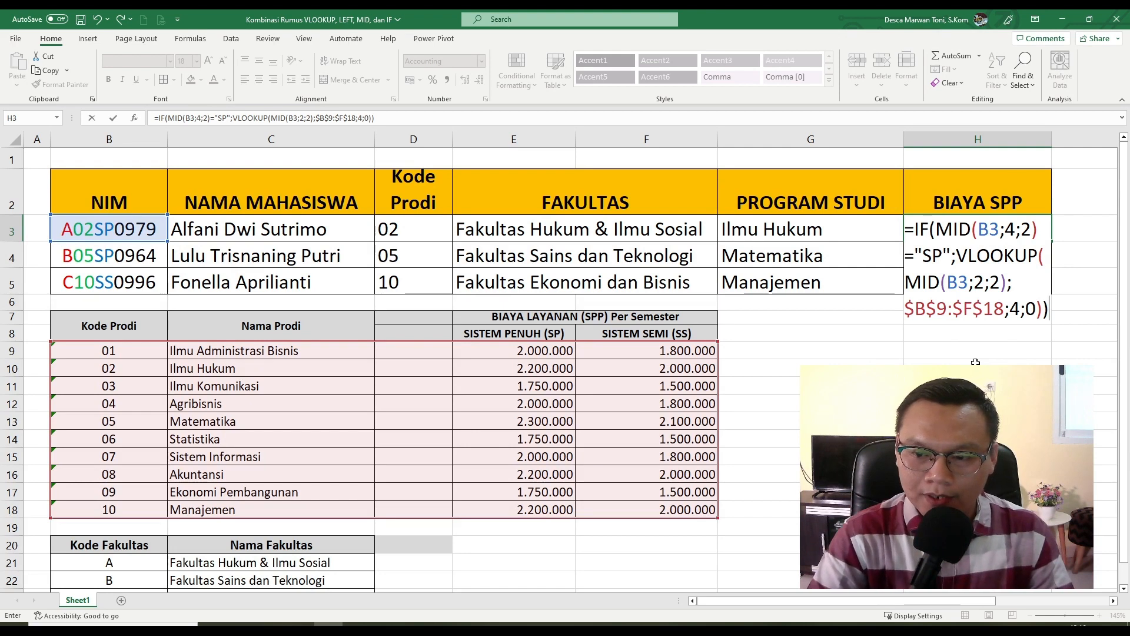
{"action": "key", "text": "shift+Tab"}
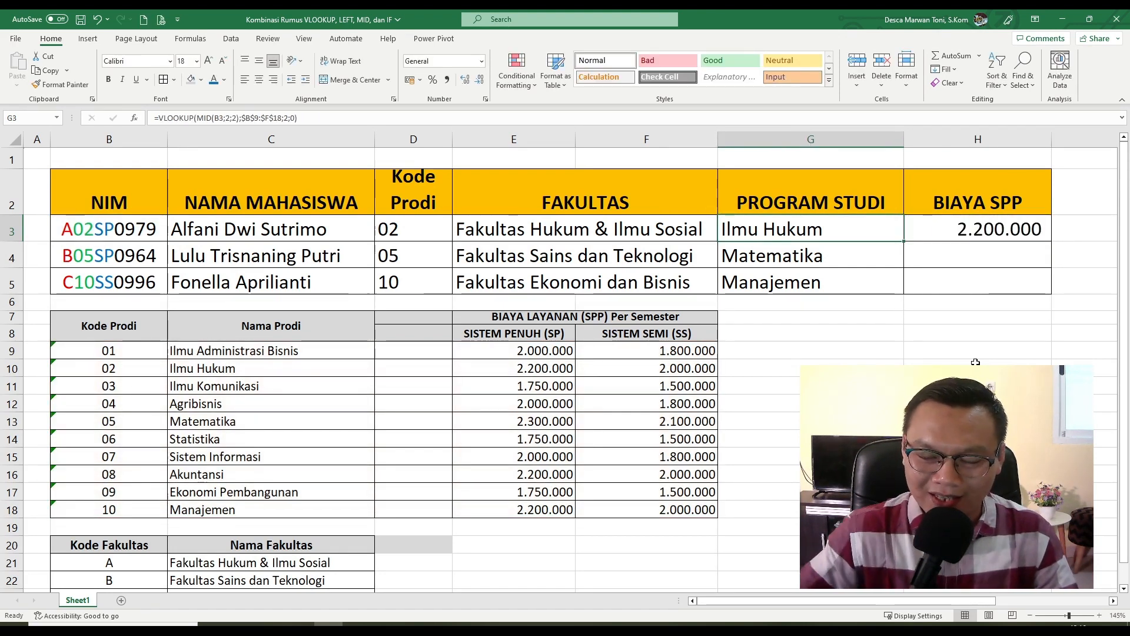
{"action": "left_click", "coordinate": [1003, 231]}
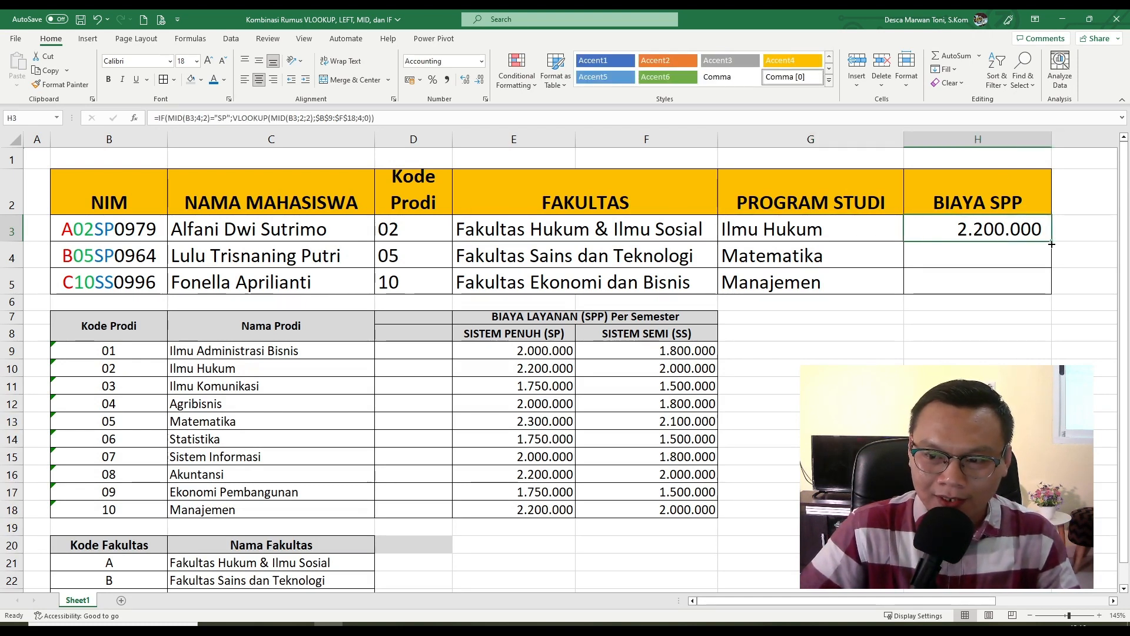
{"action": "left_click_drag", "start_coordinate": [1052, 243], "coordinate": [1052, 292]}
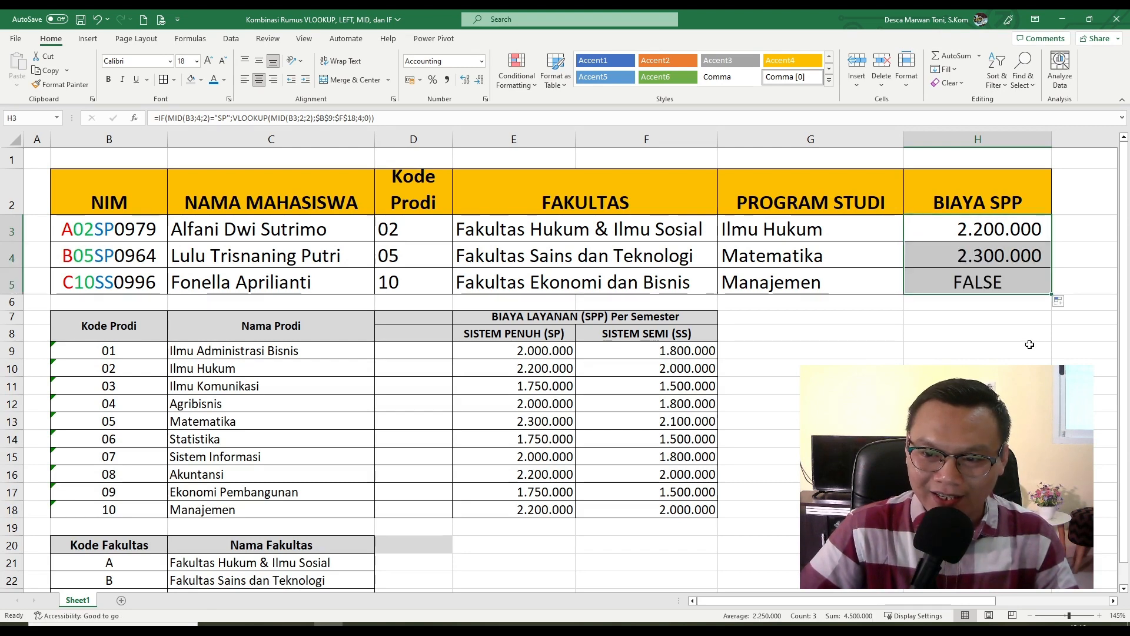
{"action": "left_click", "coordinate": [1029, 344]}
- Copy the VLOOKUP inside H5's IF formula and paste it as the value_if_false argument
{"action": "left_click", "coordinate": [995, 281]}
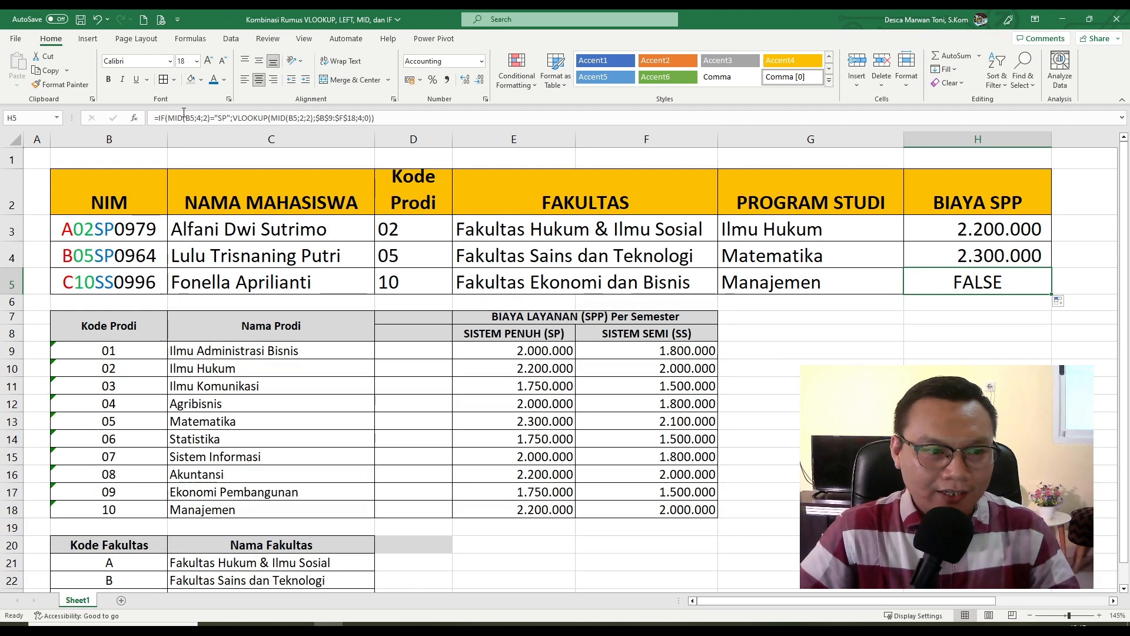
{"action": "left_click_drag", "start_coordinate": [168, 118], "coordinate": [371, 123]}
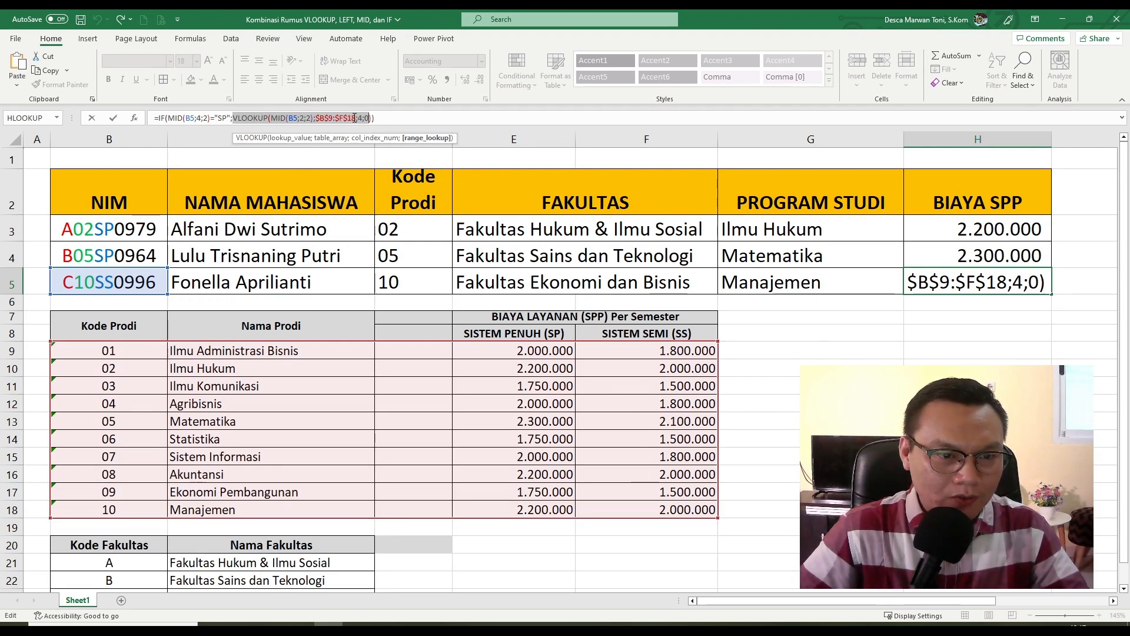
{"action": "left_click", "coordinate": [367, 119]}
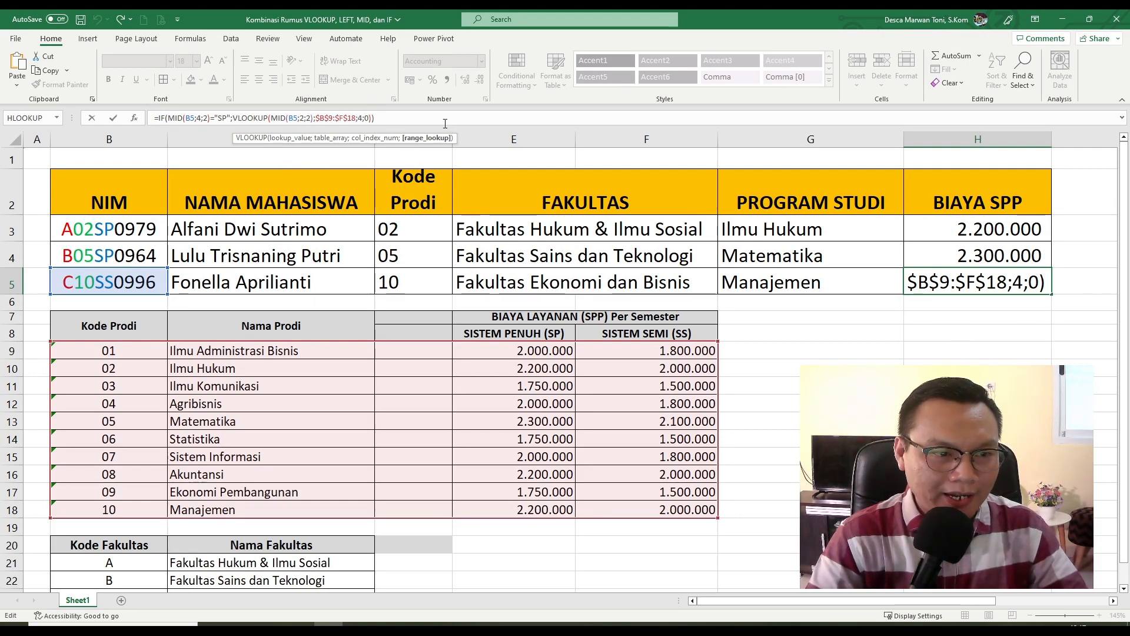
{"action": "type", "text": ")"}
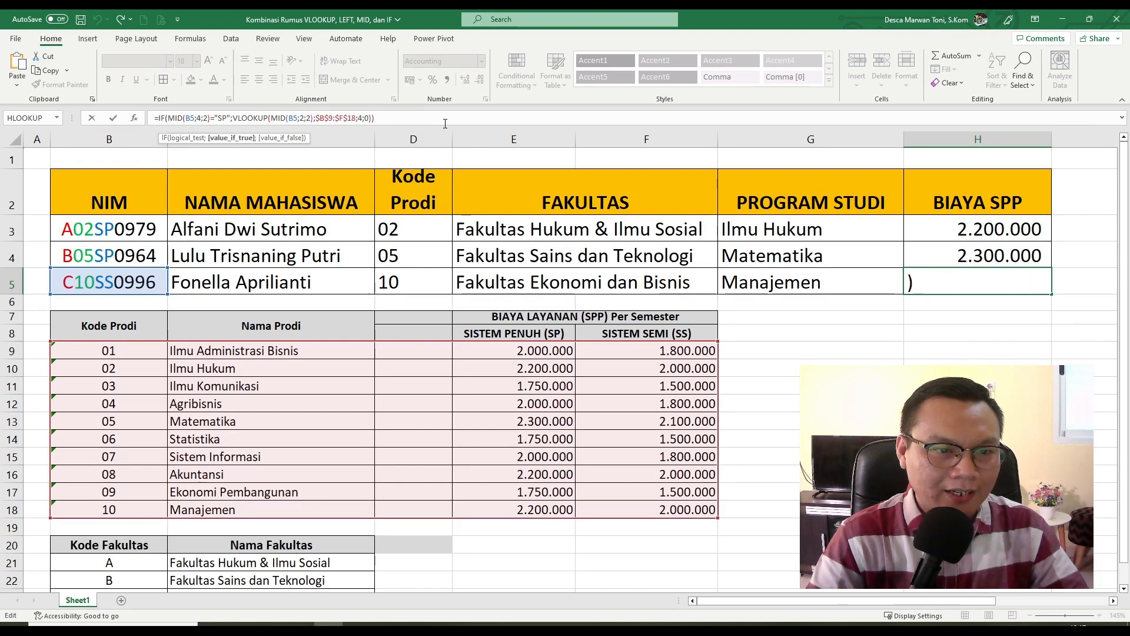
{"action": "type", "text": ";"}
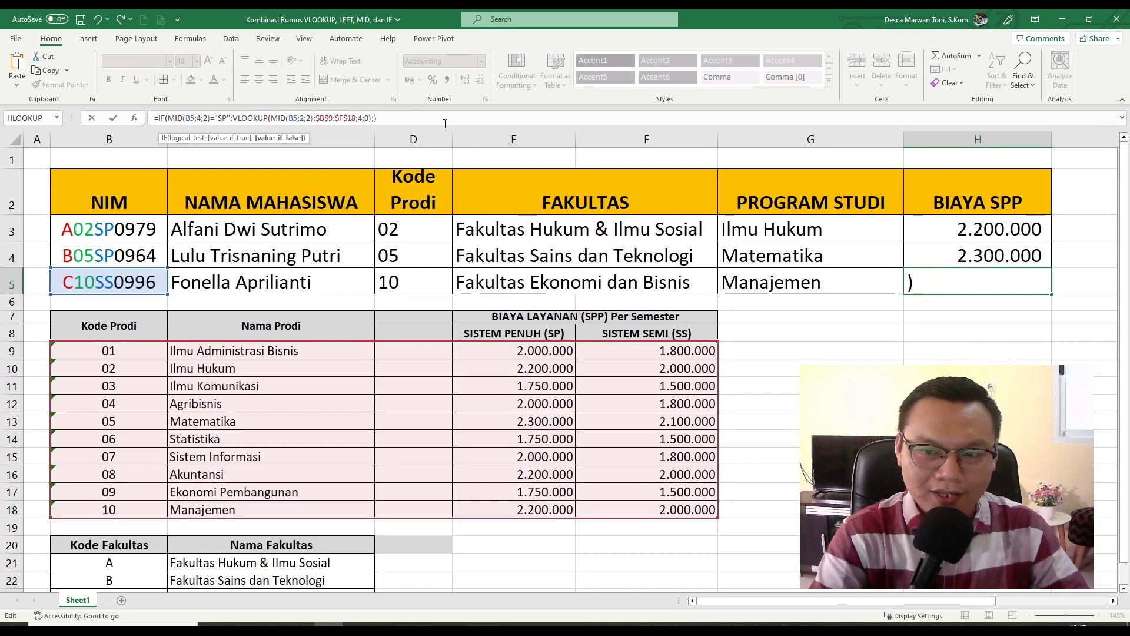
{"action": "key", "text": "ctrl+v"}
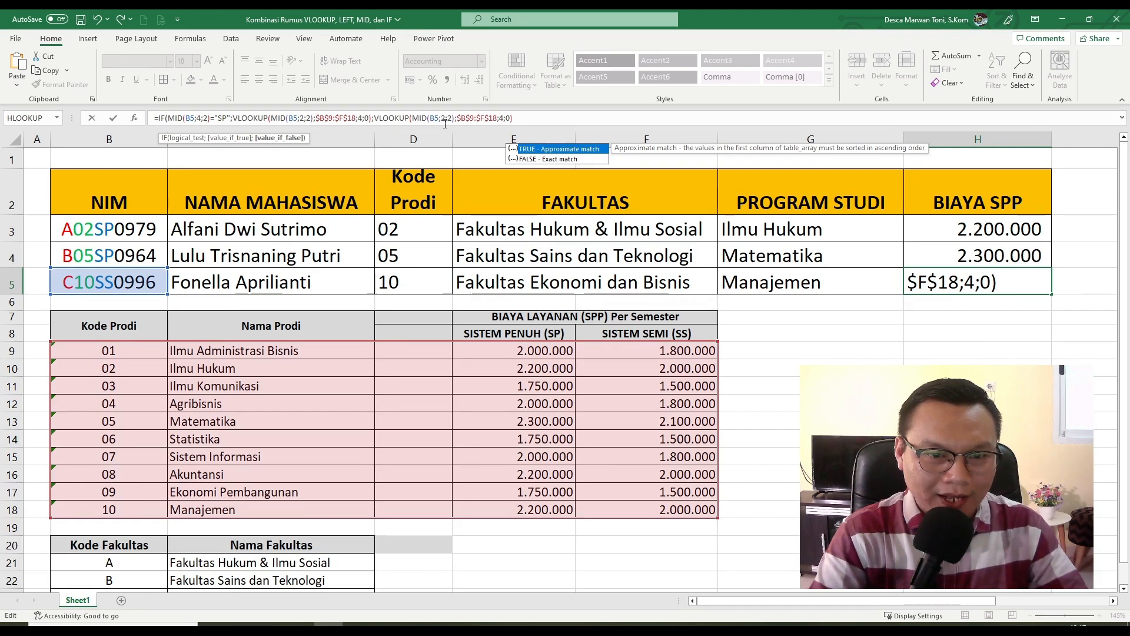
- Set the second VLOOKUP's column index in H5 to 5 and complete the IF formula
{"action": "key", "text": "Left"}
{"action": "key", "text": "Left"}
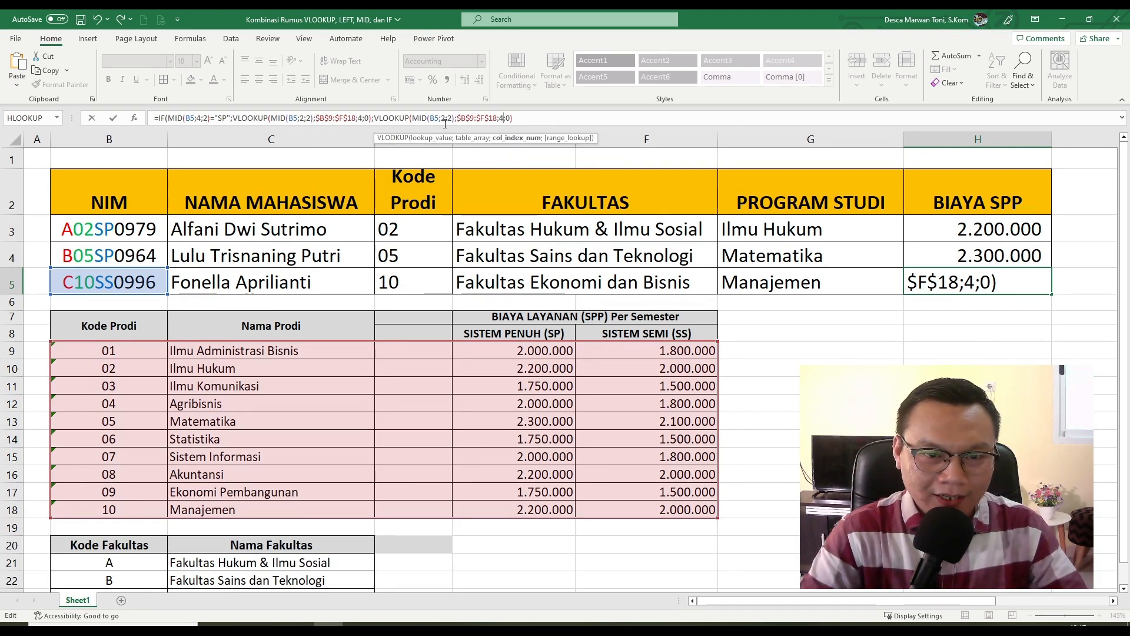
{"action": "key", "text": "BackSpace"}
{"action": "type", "text": "5"}
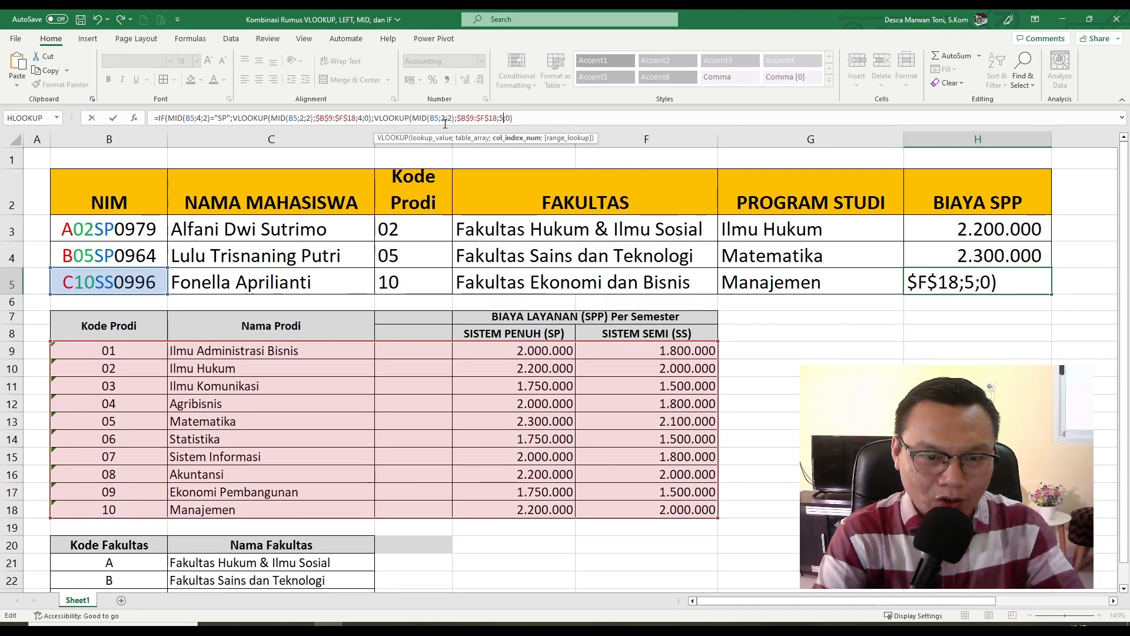
{"action": "key", "text": "Right"}
{"action": "key", "text": "Right"}
{"action": "key", "text": "Right"}
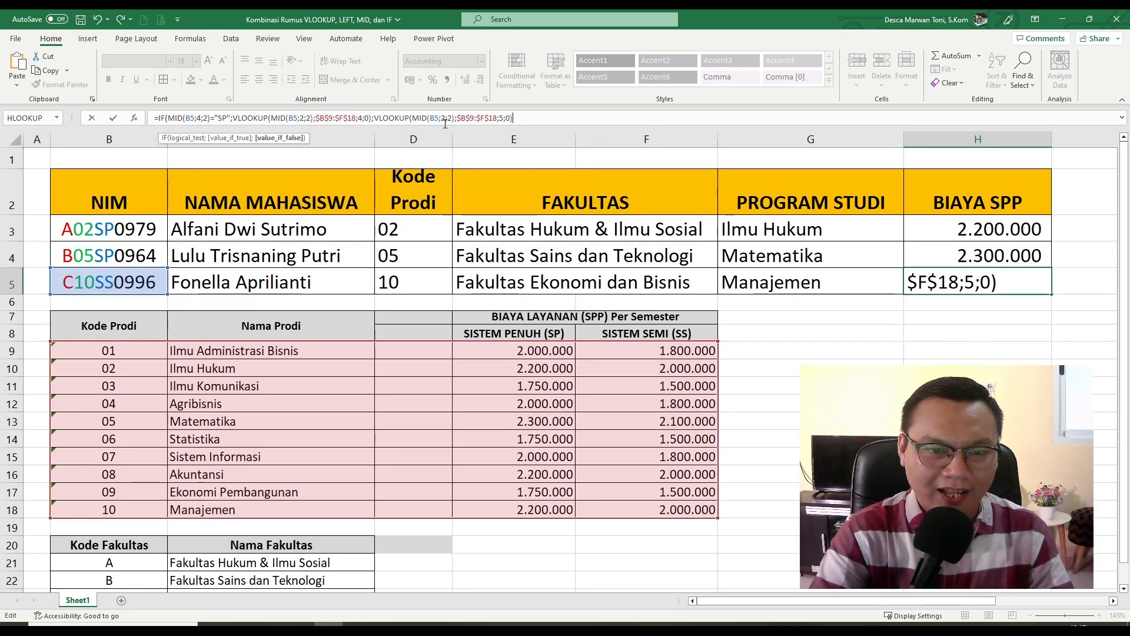
{"action": "type", "text": ")"}
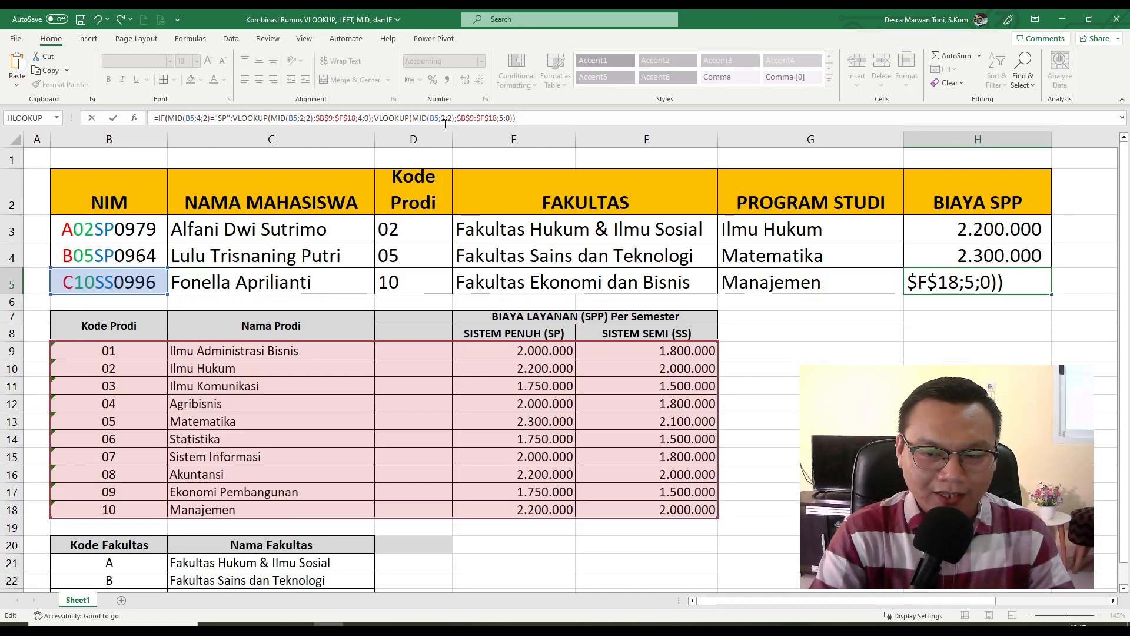
{"action": "key", "text": "Return"}
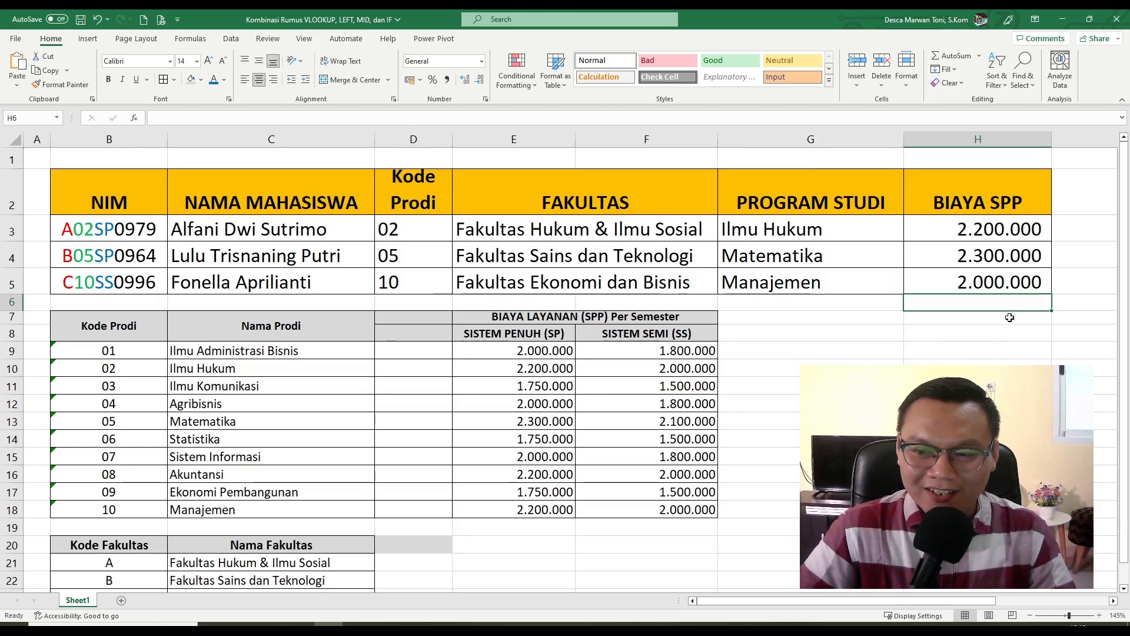
- Compare the fee formula result in H5 with the NIM in B5 and Manajemen's SISTEM SEMI (SS) fee in F18
{"action": "left_click", "coordinate": [1008, 286]}
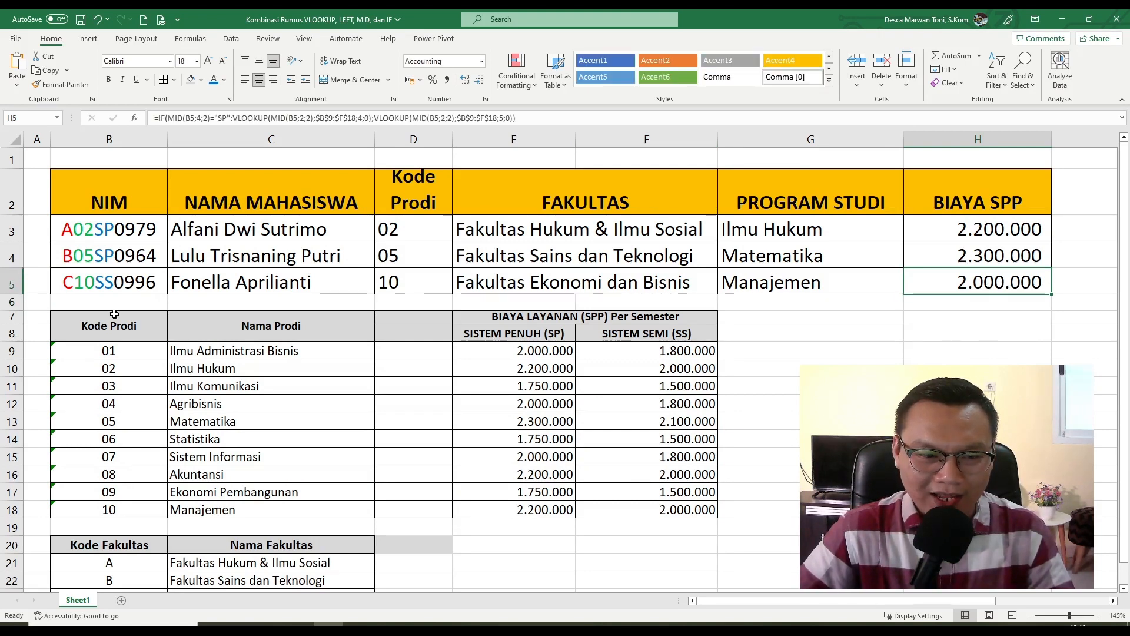
{"action": "left_click", "coordinate": [83, 283]}
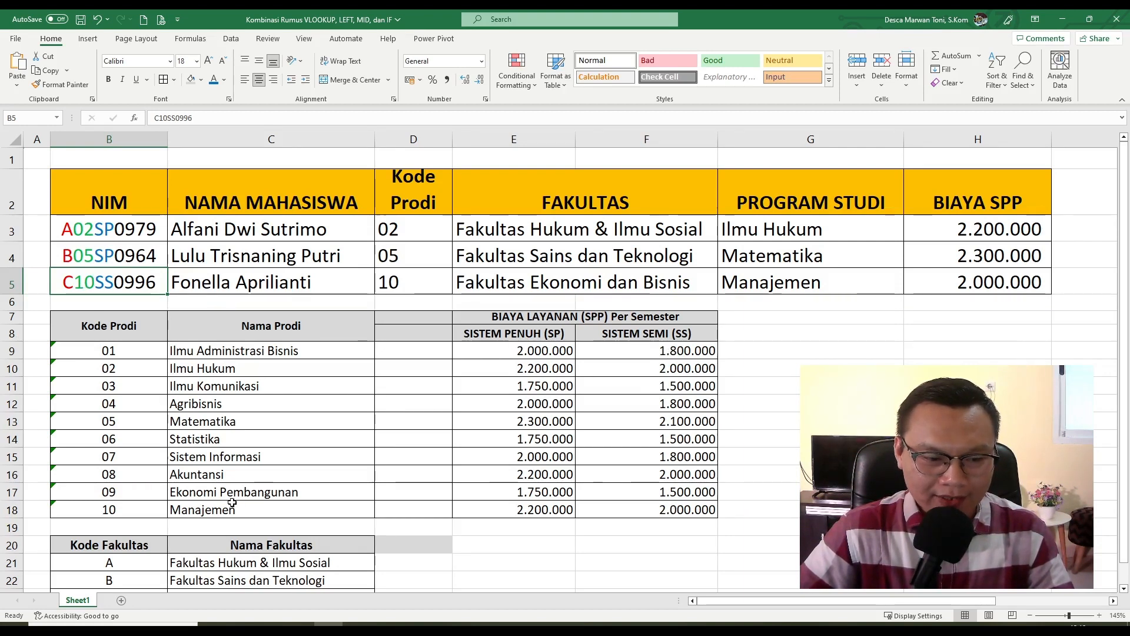
{"action": "left_click", "coordinate": [682, 510], "text": "ctrl"}
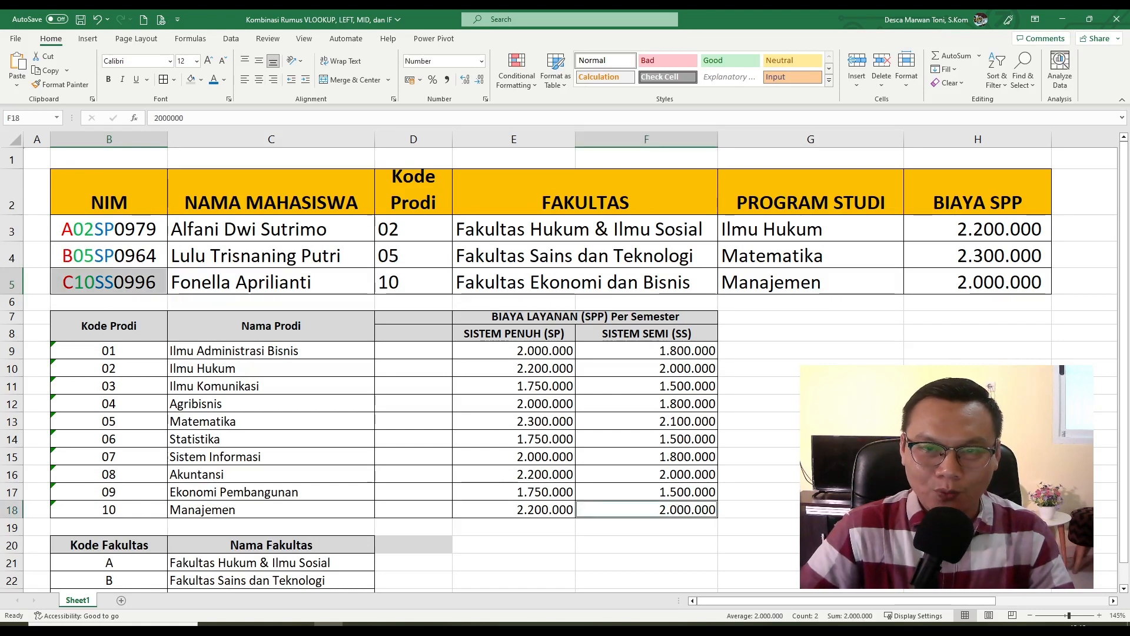
{"action": "left_click", "coordinate": [994, 283]}
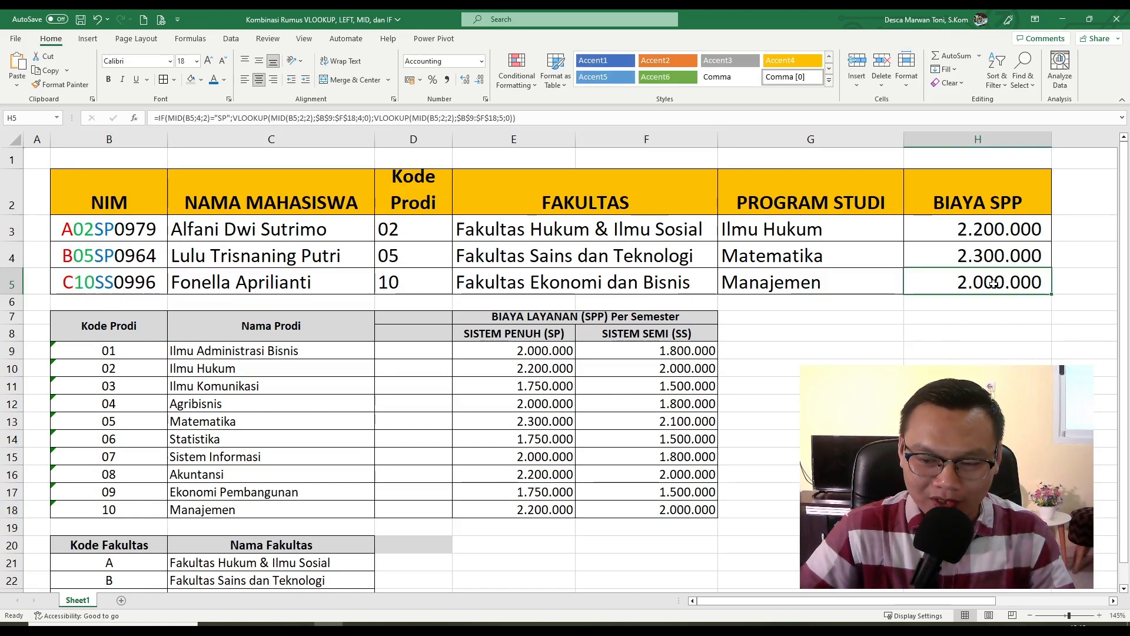
{"action": "left_click", "coordinate": [968, 350]}
- Set the system code within the NIM in B4 to SS
{"action": "left_click", "coordinate": [91, 254]}
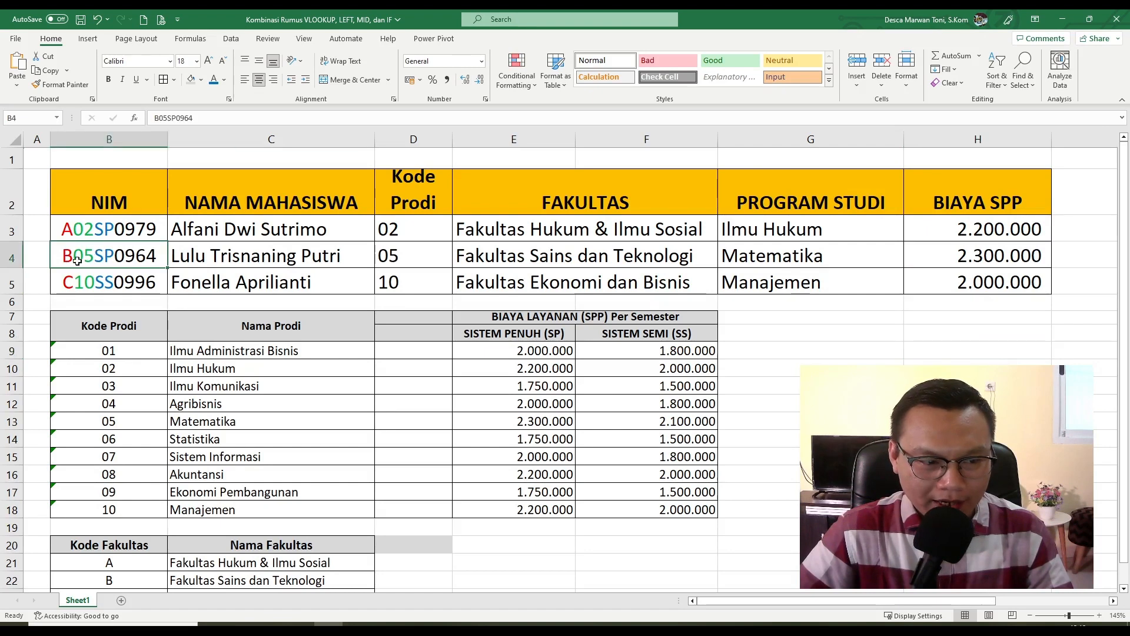
{"action": "double_click", "coordinate": [107, 257]}
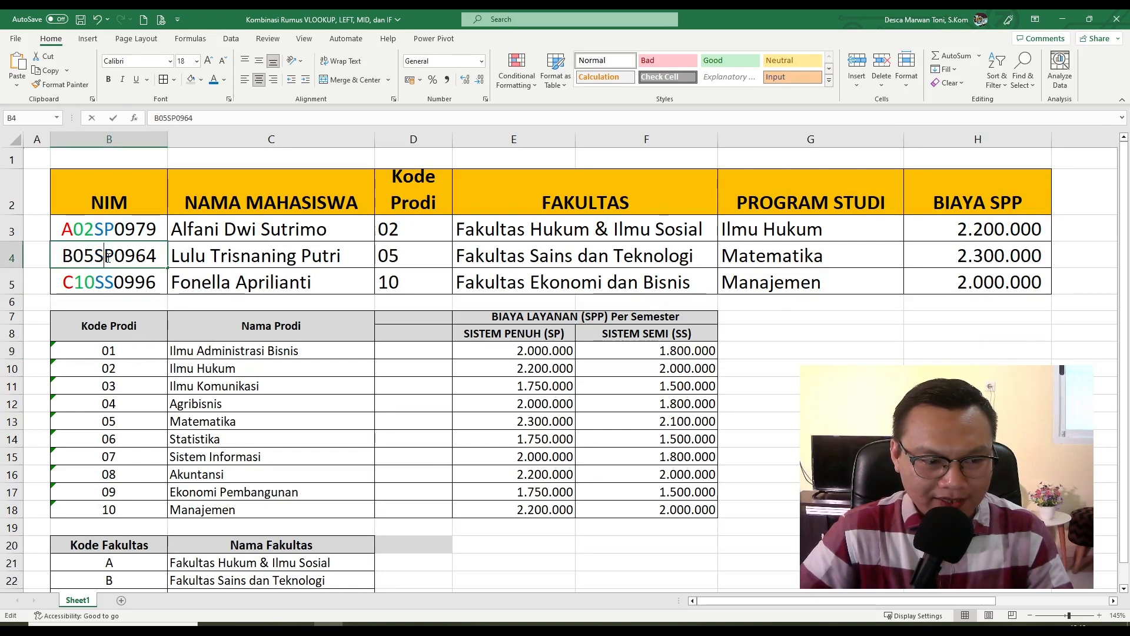
{"action": "key", "text": "Delete"}
{"action": "type", "text": "s"}
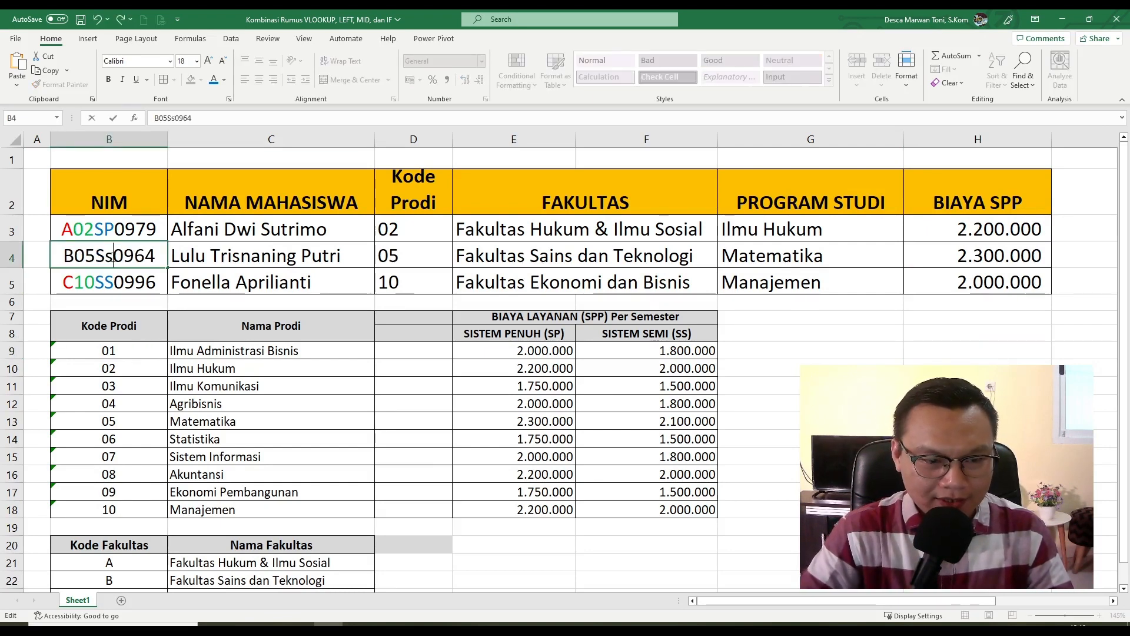
{"action": "key", "text": "BackSpace"}
{"action": "type", "text": "S"}
{"action": "key", "text": "Return"}
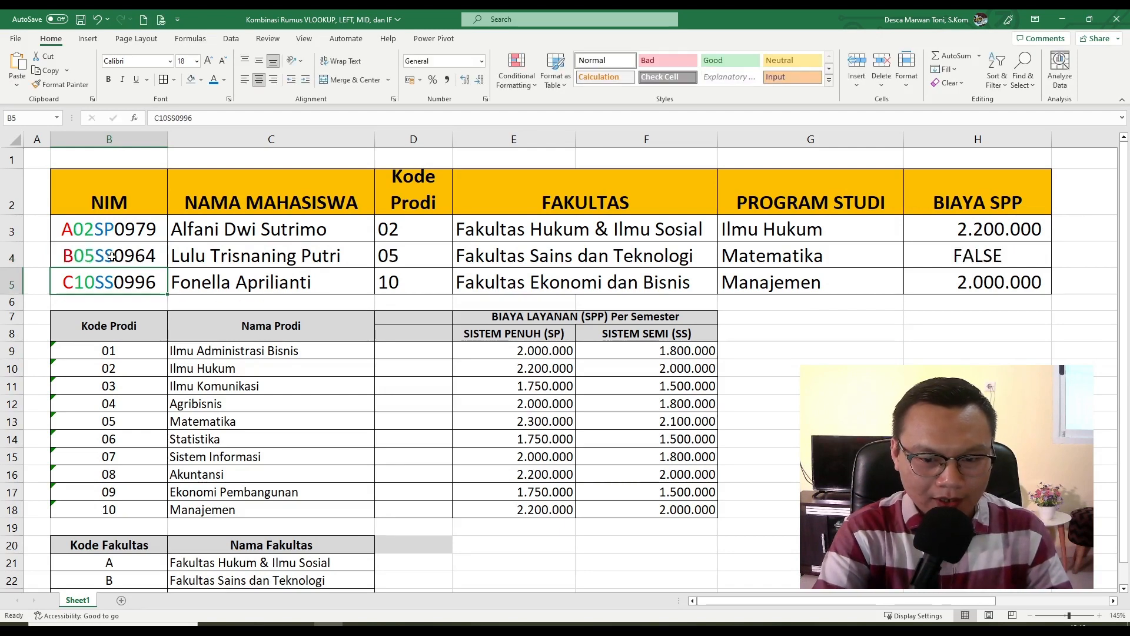
- Review H4's fee formula, and copy H5's complete IF formula into H3 and fill it down to H5
{"action": "left_click", "coordinate": [109, 259]}
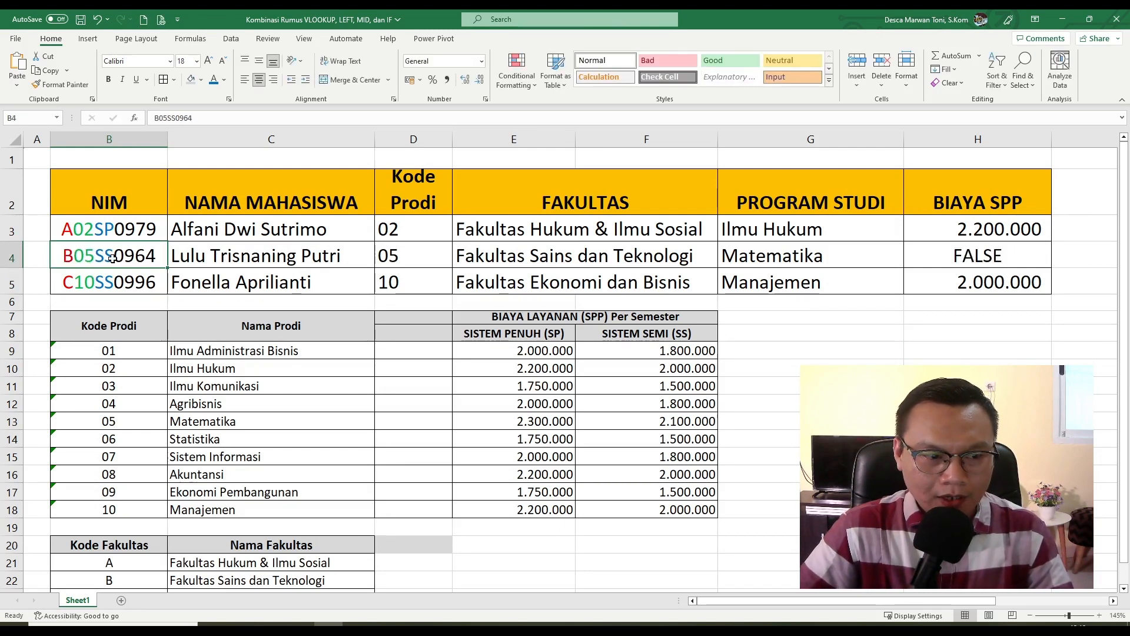
{"action": "left_click", "coordinate": [991, 253]}
{"action": "double_click", "coordinate": [991, 253]}
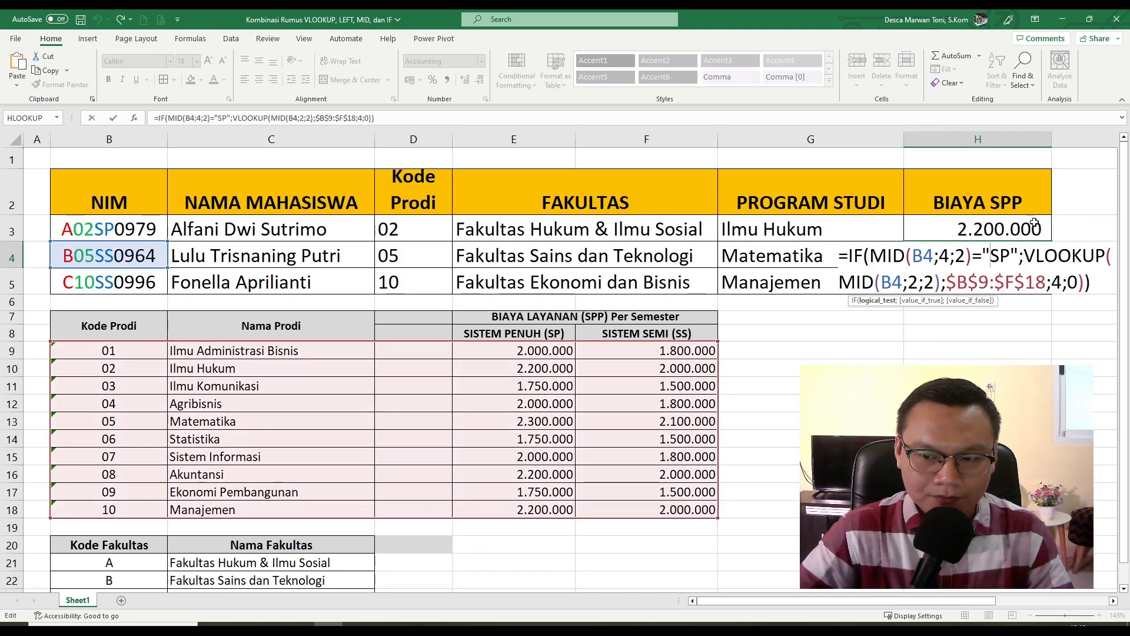
{"action": "key", "text": "Return"}
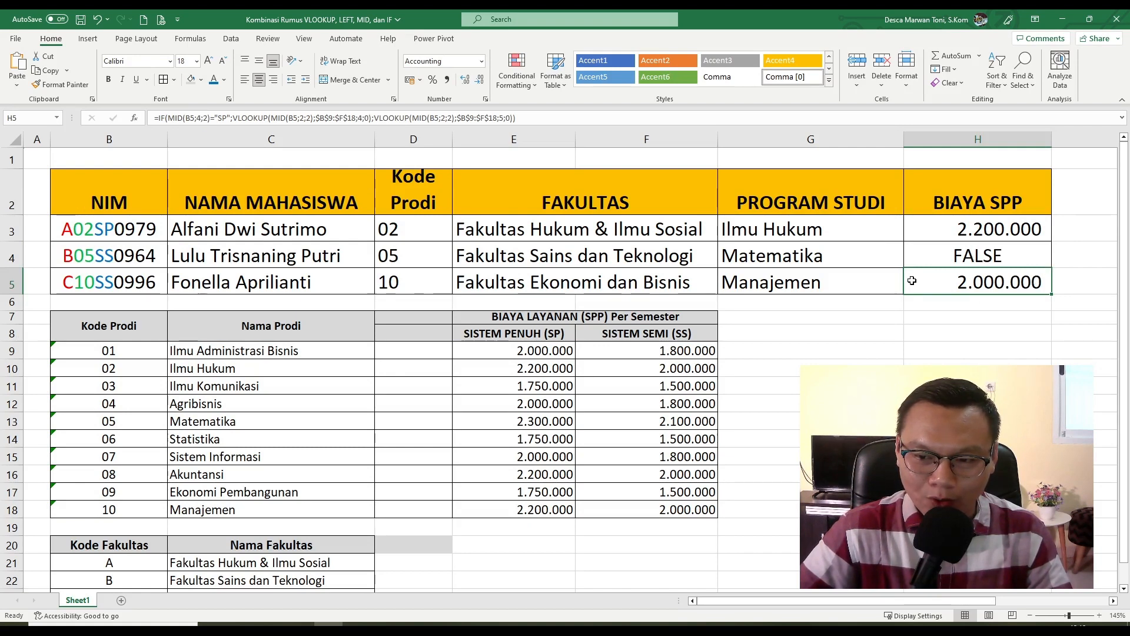
{"action": "key", "text": "ctrl+c"}
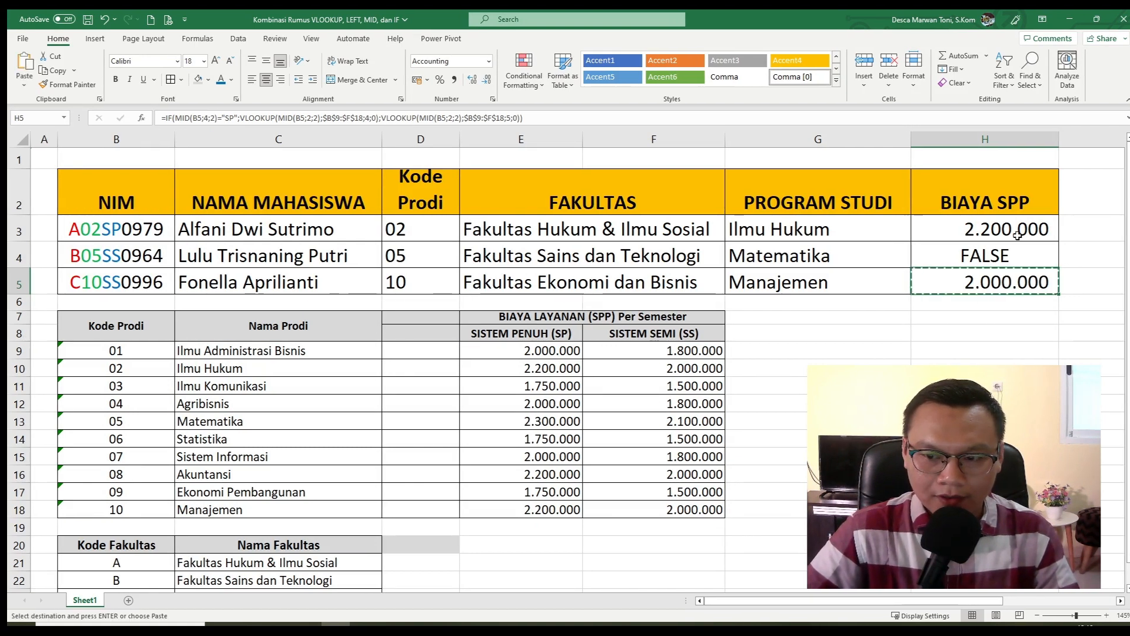
{"action": "left_click", "coordinate": [1039, 235]}
{"action": "key", "text": "ctrl+v"}
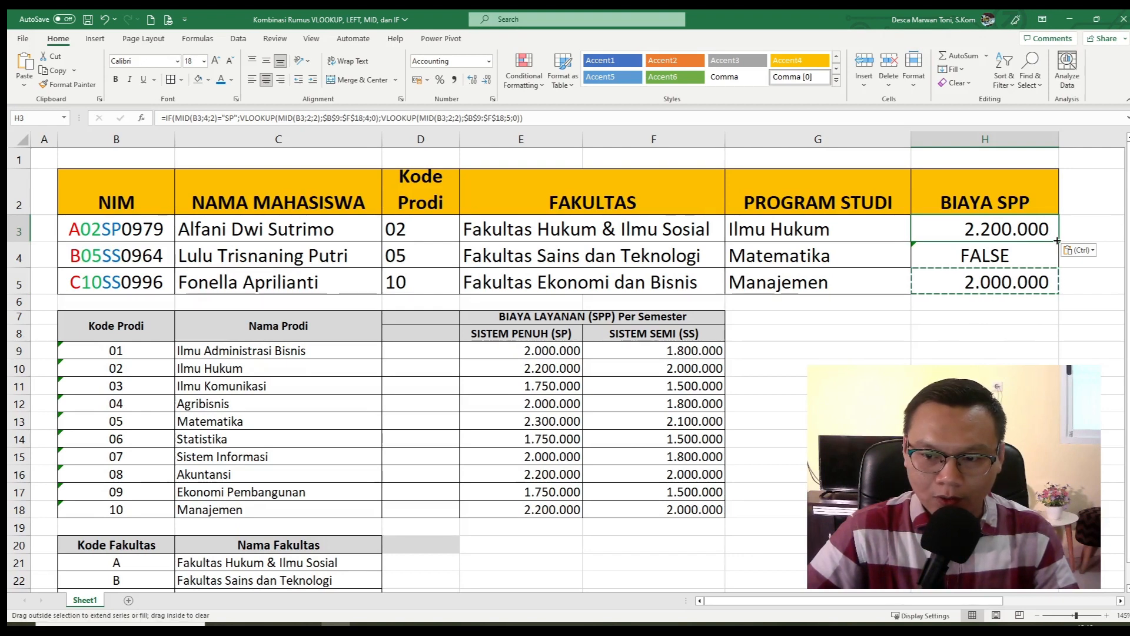
{"action": "double_click", "coordinate": [1055, 241]}
{"action": "left_click", "coordinate": [1035, 343]}
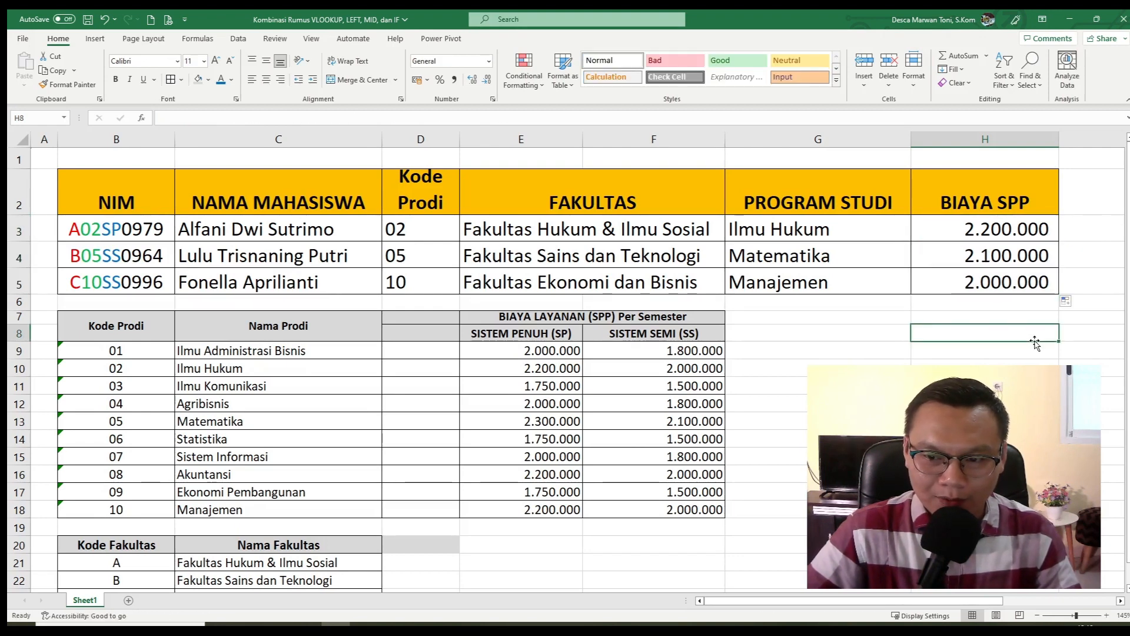
- Check the BIAYA SPP in H4 against Matematika's fee in the SISTEM SEMI (SS) column, F9:F18
{"action": "left_click", "coordinate": [1018, 257]}
{"action": "left_click", "coordinate": [694, 352]}
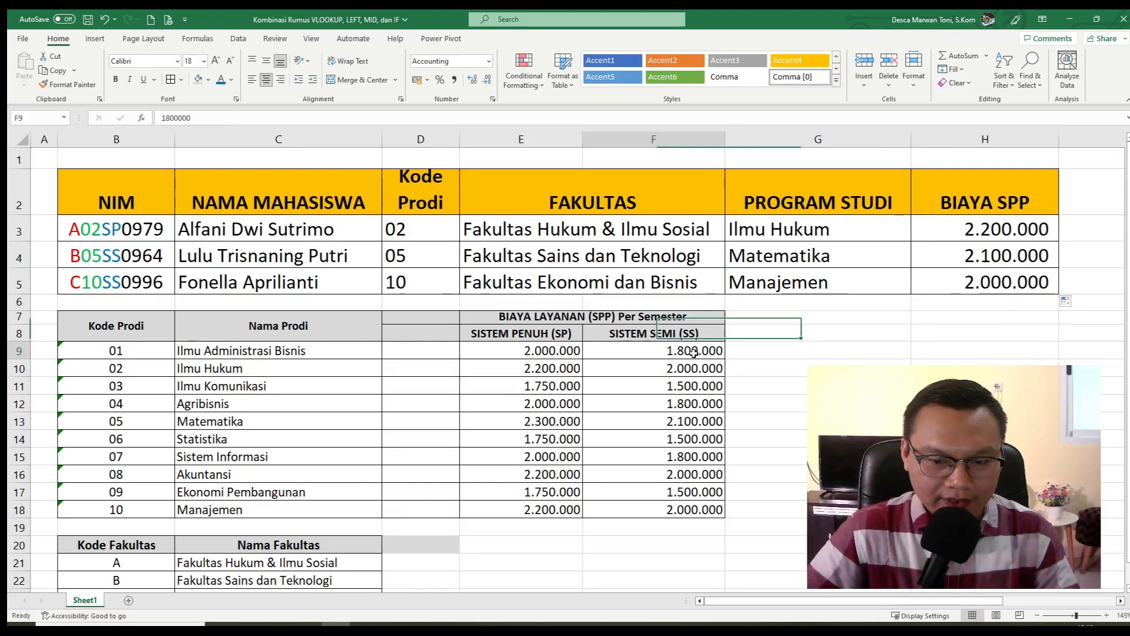
{"action": "left_click_drag", "start_coordinate": [693, 352], "coordinate": [694, 509]}
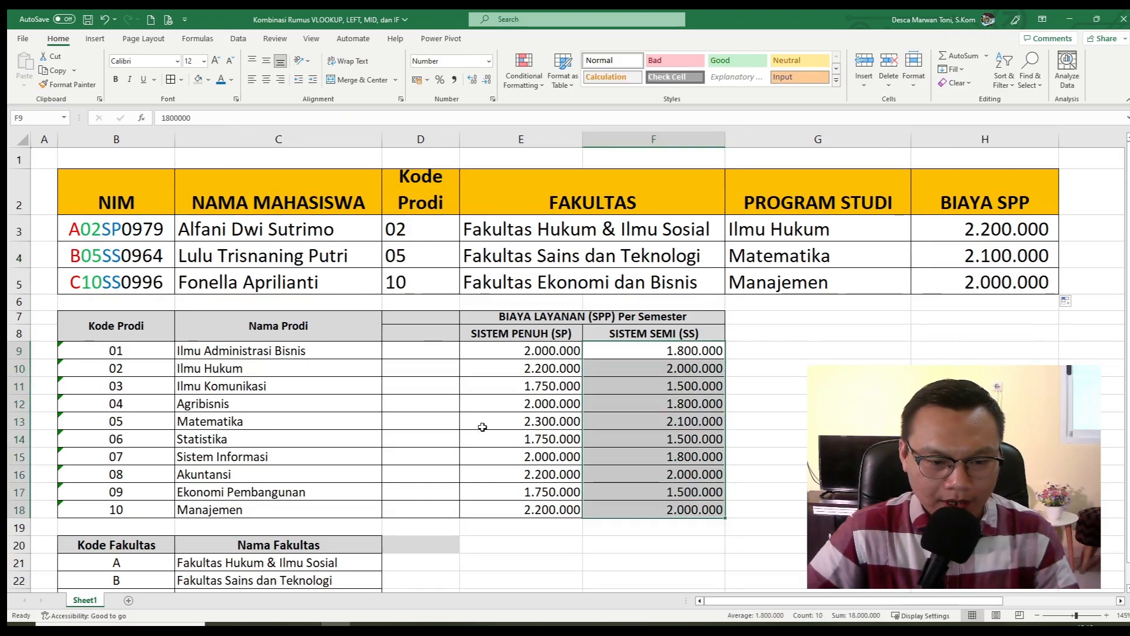
{"action": "left_click", "coordinate": [654, 424]}
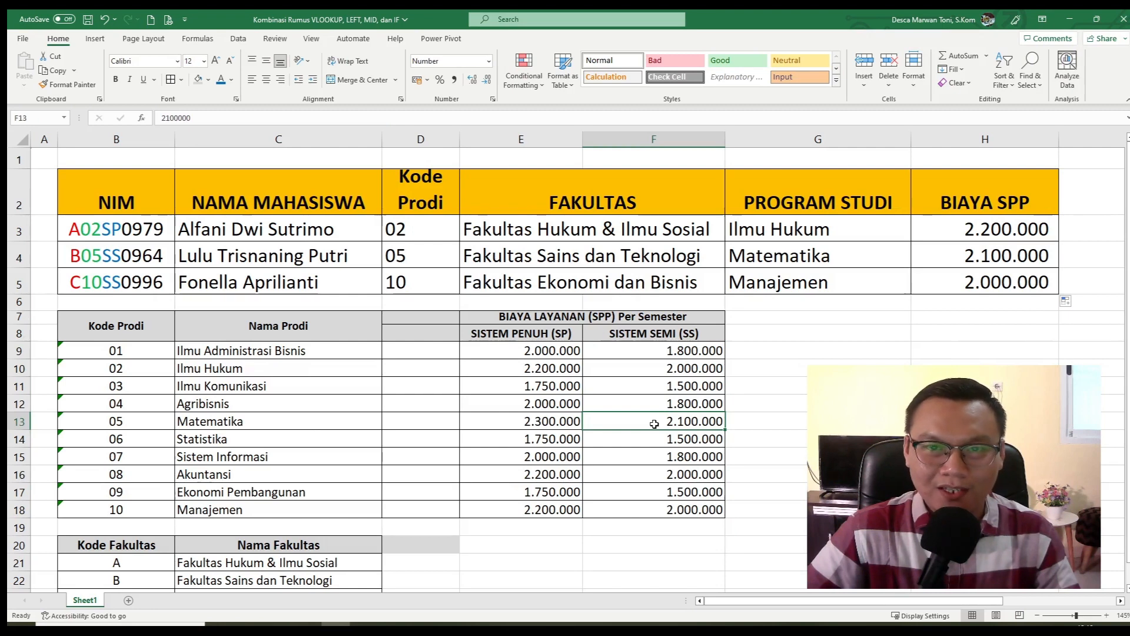
{"action": "left_click", "coordinate": [804, 425]}
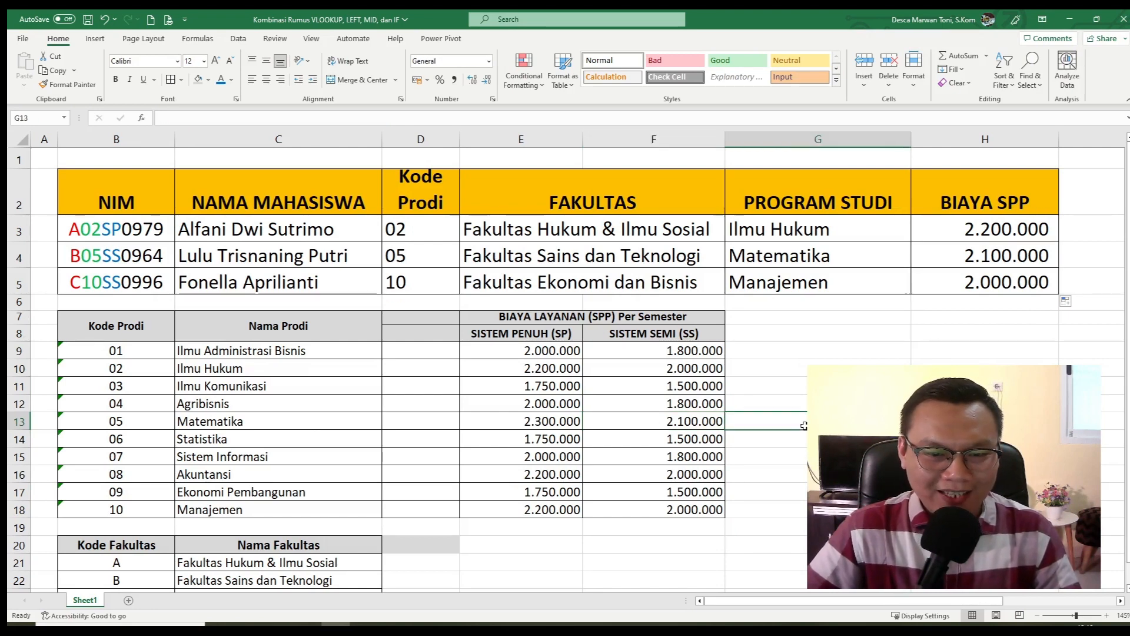